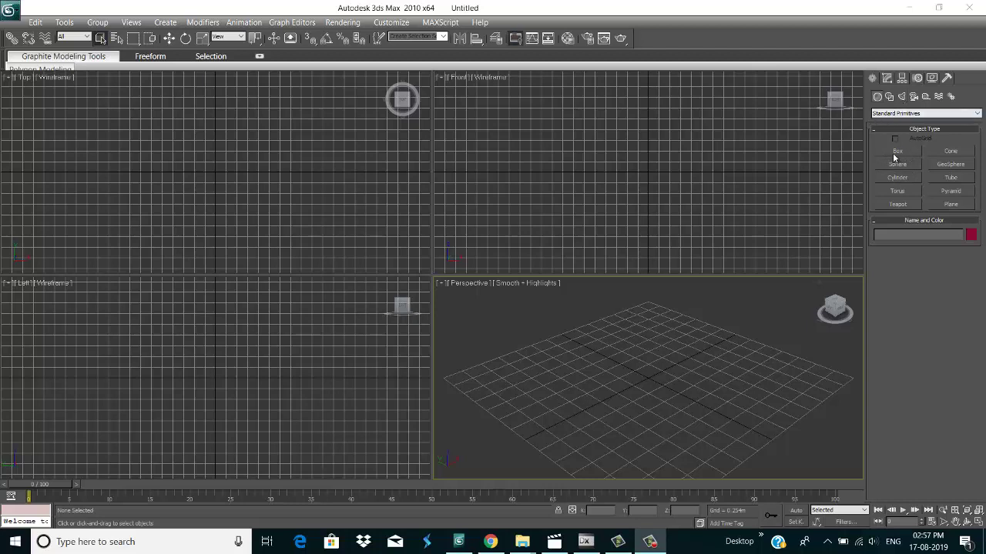
click(896, 152)
drag(656, 375, 656, 427)
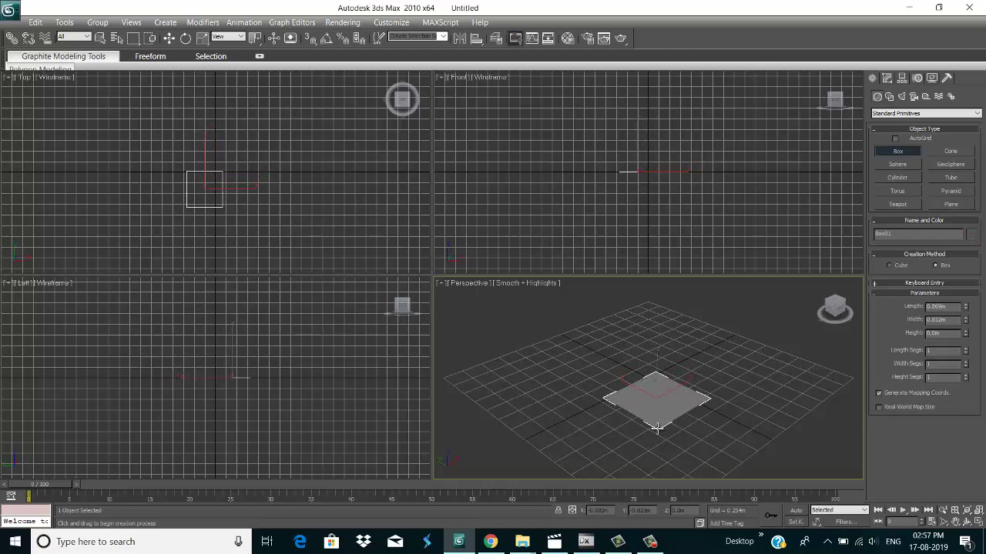
right_click(657, 427)
- Create an extended-primitive ChamferBox in the Perspective view, about 1.19 m by 2.12 m, 0.21 m high, with a fillet of about 0.05 m
click(916, 114)
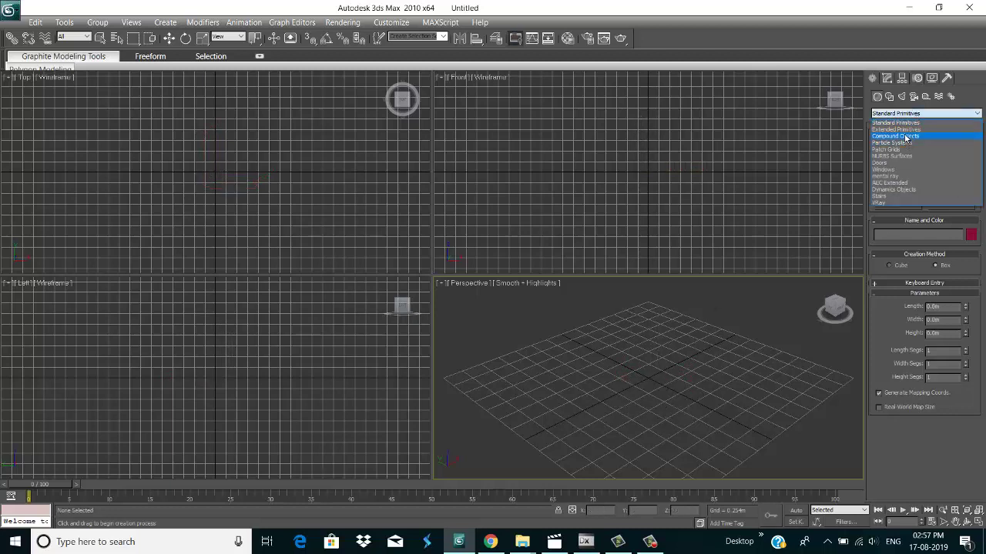
click(908, 127)
click(896, 165)
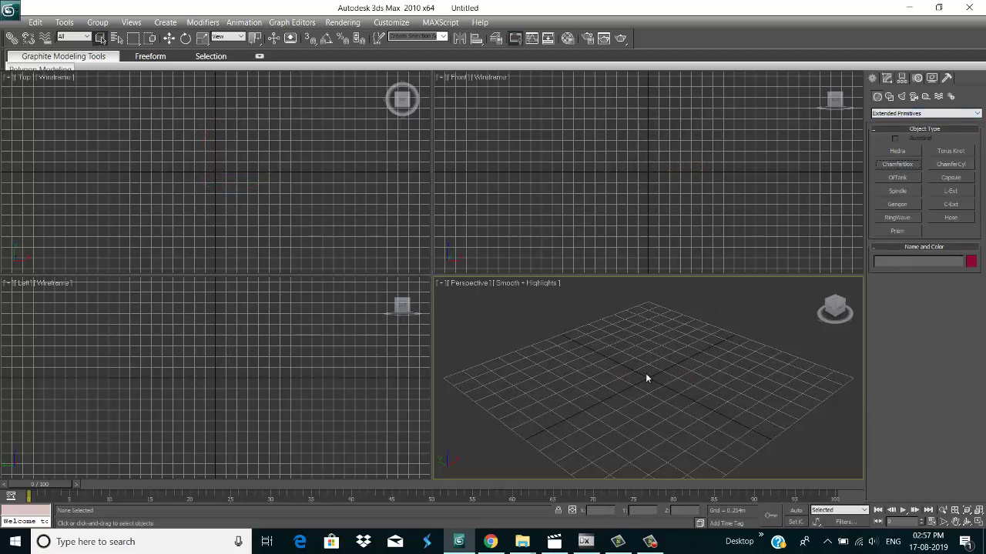
click(896, 165)
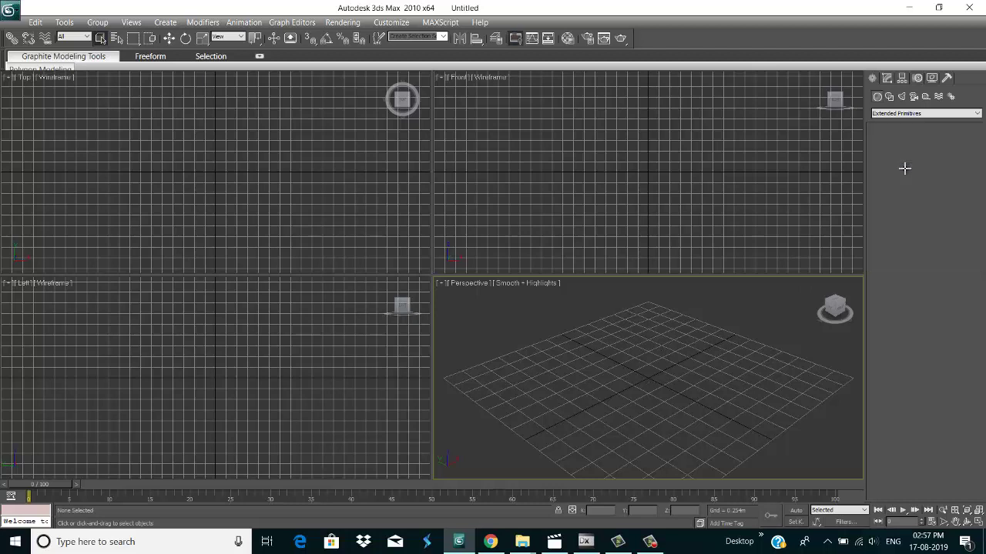
drag(650, 358, 585, 464)
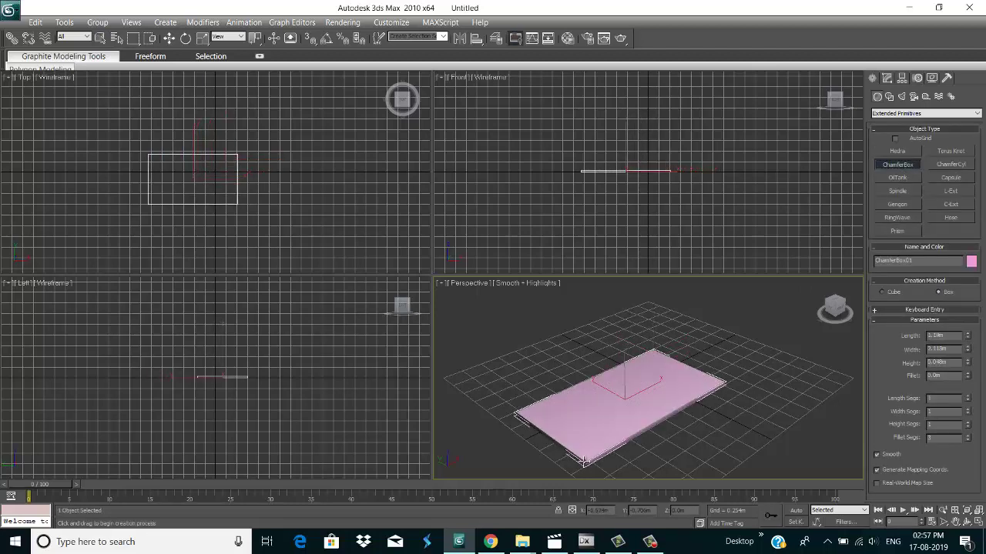
click(585, 445)
click(585, 443)
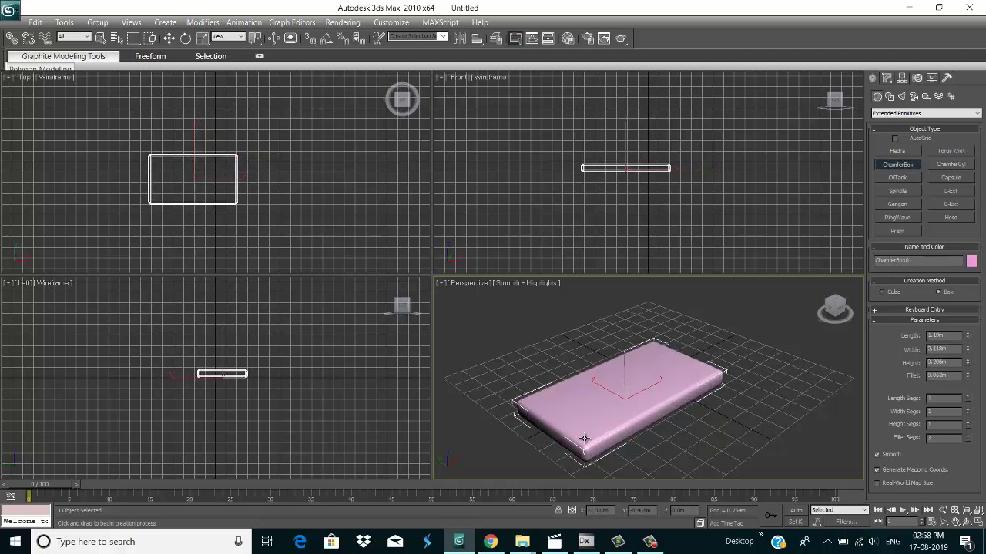
right_click(608, 415)
- Maximize the Perspective view and scale the chamfer box along its long side to make a longer seat slab
key(alt+w)
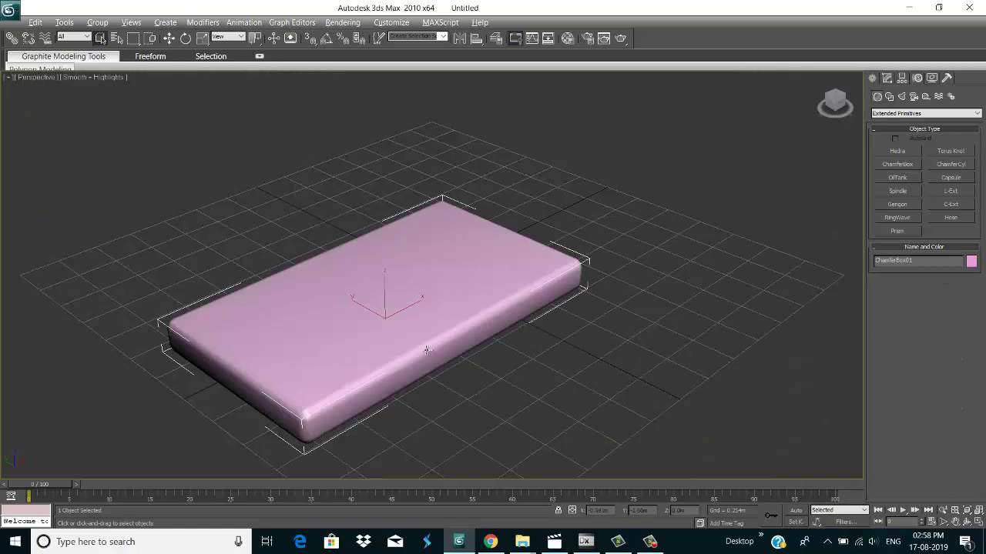
key(w)
scroll(509, 359, down, 5)
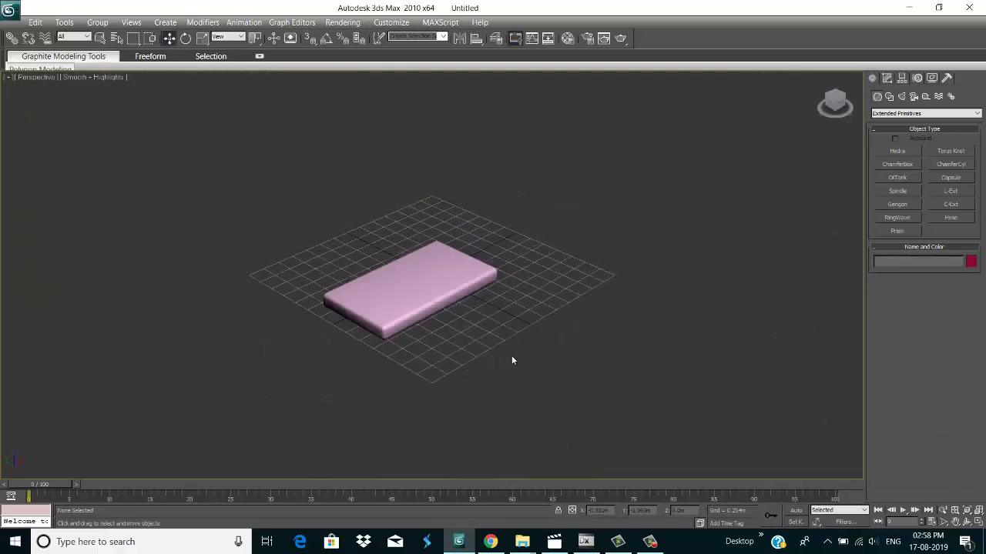
scroll(490, 315, up, 2)
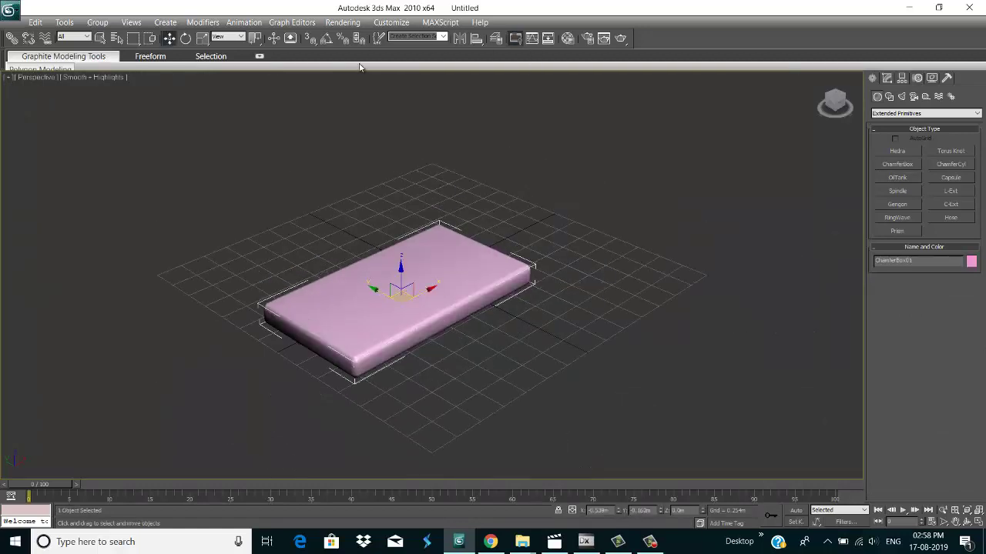
key(r)
drag(363, 327, 343, 340)
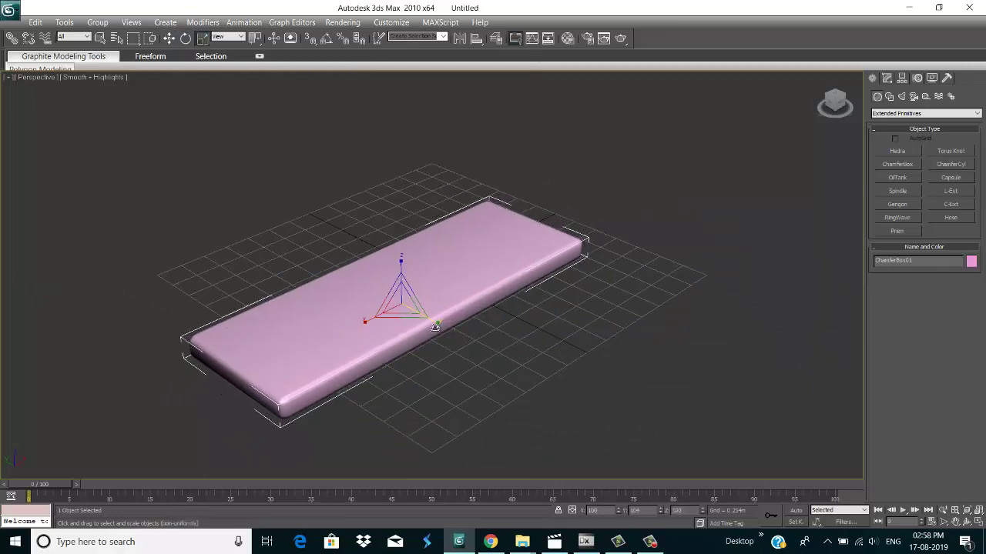
- Try to clone the chamfer box as an instance
key(ctrl+c)
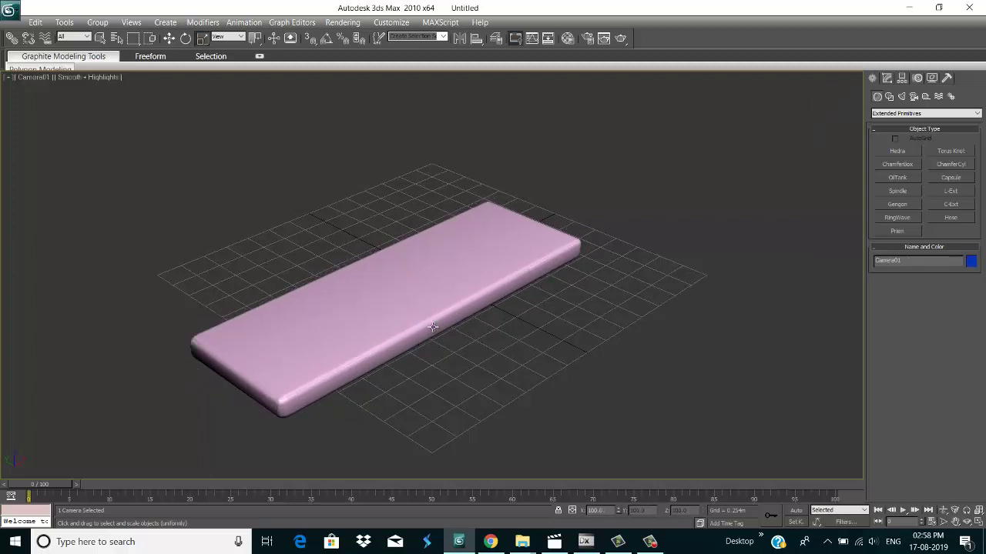
key(ctrl+v)
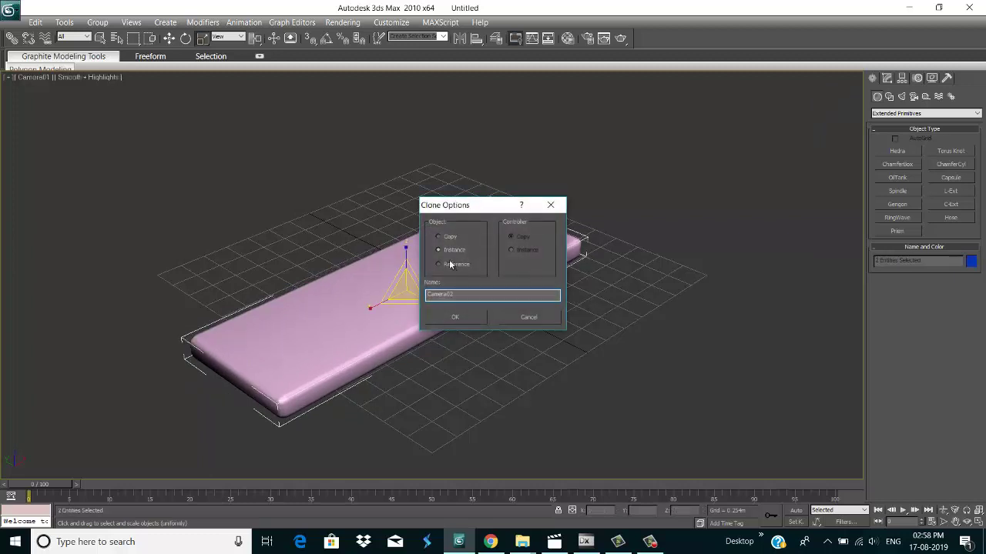
click(455, 318)
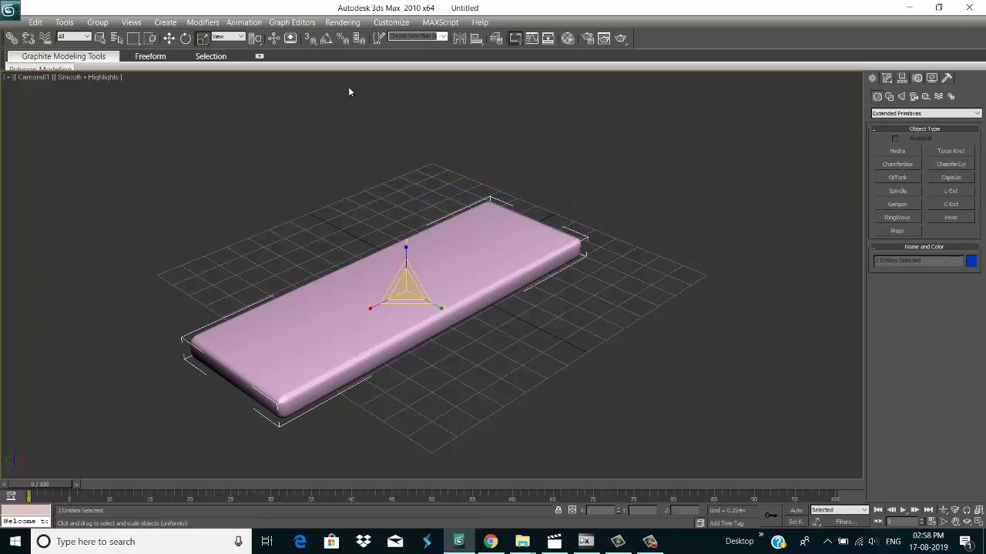
- Turn on angle snapping at 90 degrees for rotation and undo the last clone
key(e)
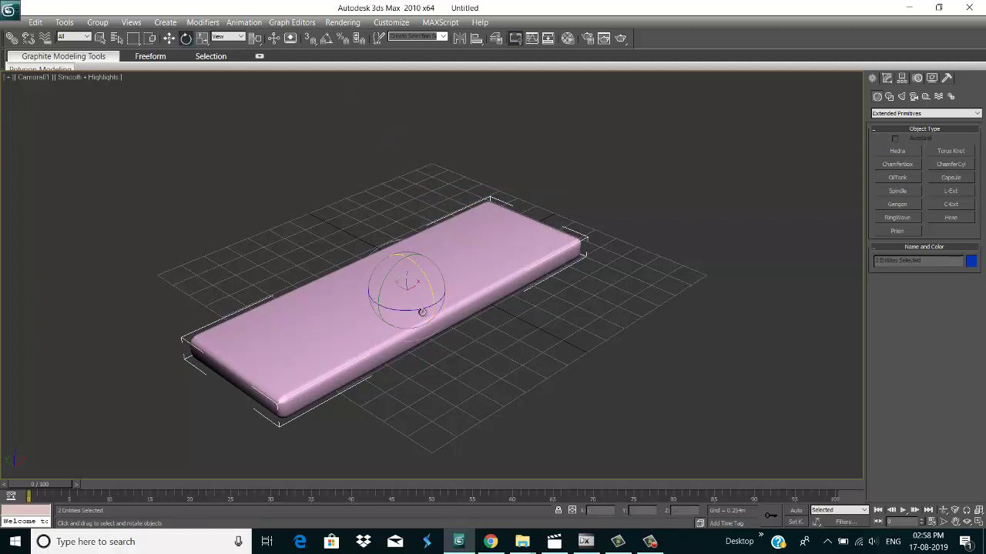
right_click(325, 43)
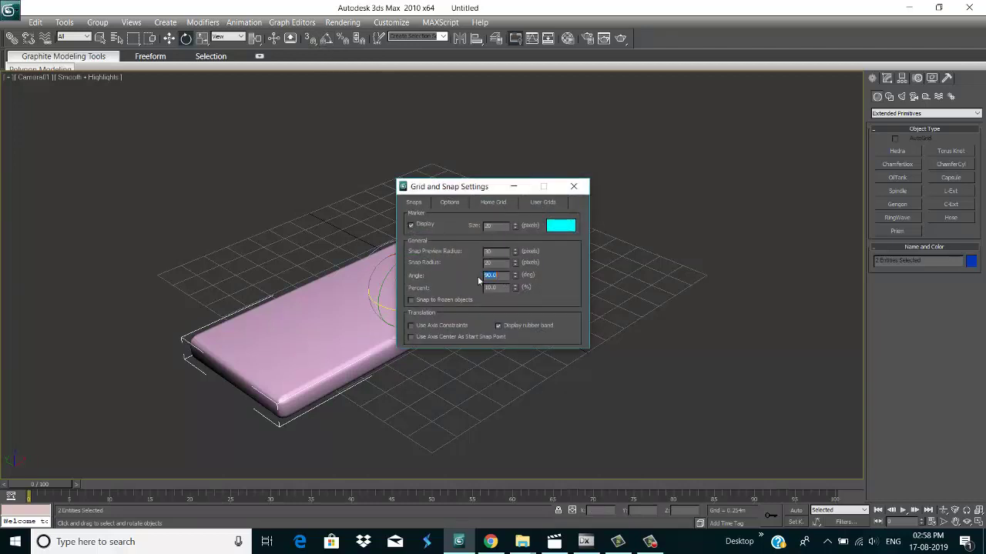
click(573, 186)
key(ctrl+z)
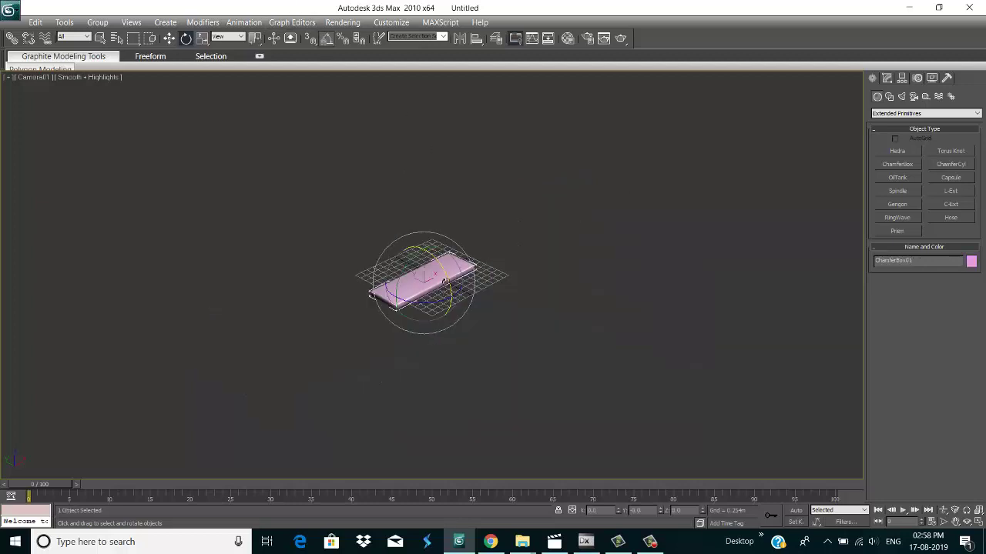
- Try to make a copy of the seat slab rotated 90 degrees about its long axis
shift+drag(445, 275, 445, 281)
click(545, 327)
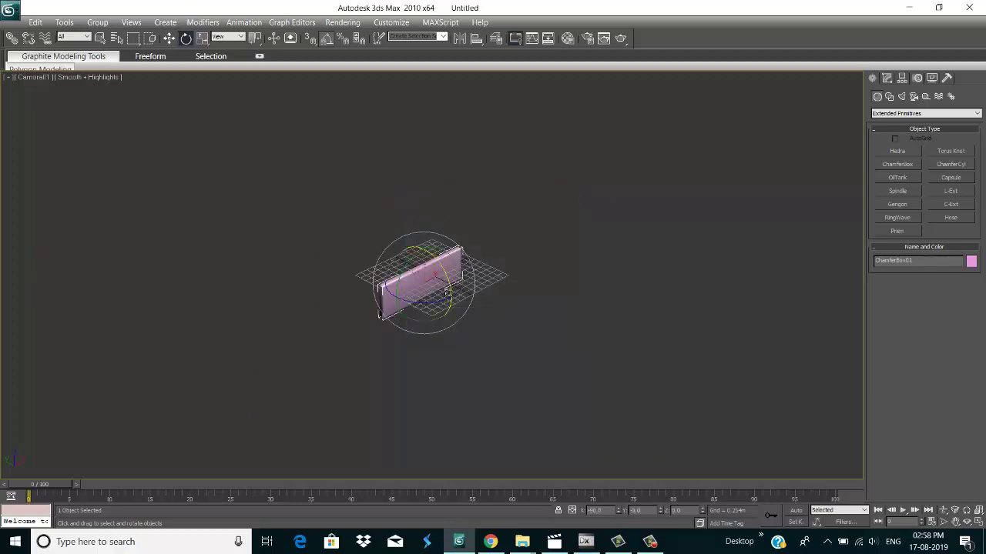
key(ctrl+z)
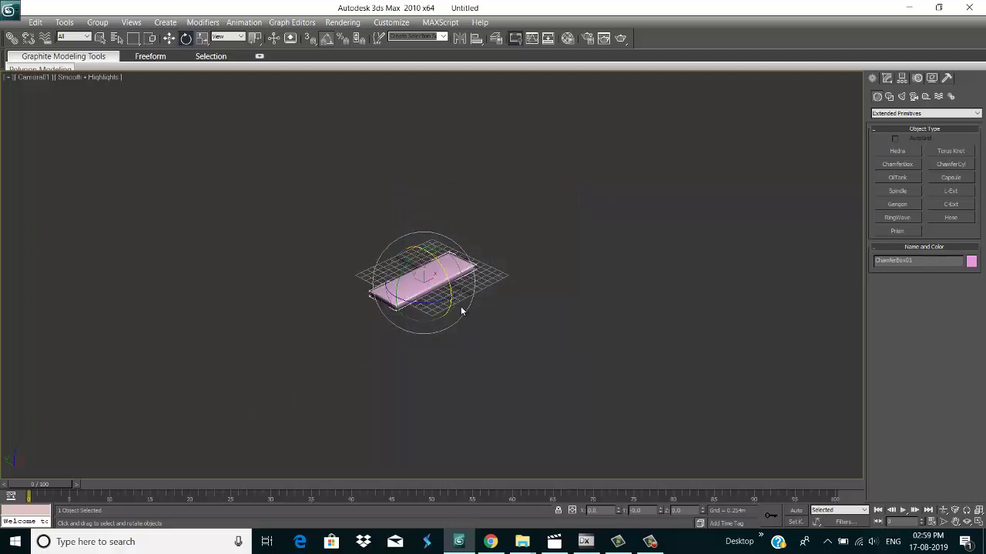
- Make a copy of the seat slab rotated 90 degrees about its long axis and place it upright along the rear edge as a backrest
shift+drag(440, 284, 444, 294)
click(485, 323)
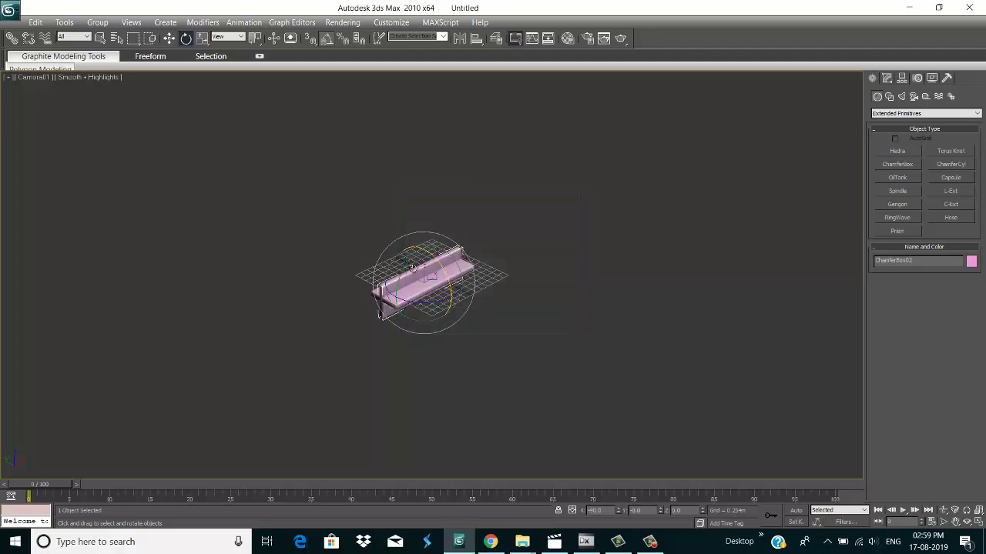
key(w)
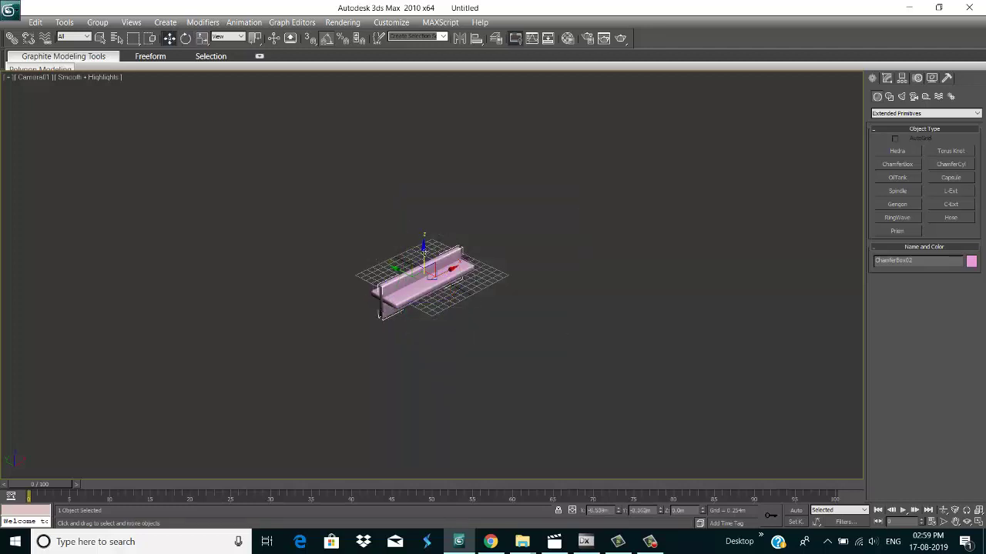
mouse_move(423, 283)
mouse_down()
mouse_move(424, 267)
mouse_move(398, 259)
mouse_up()
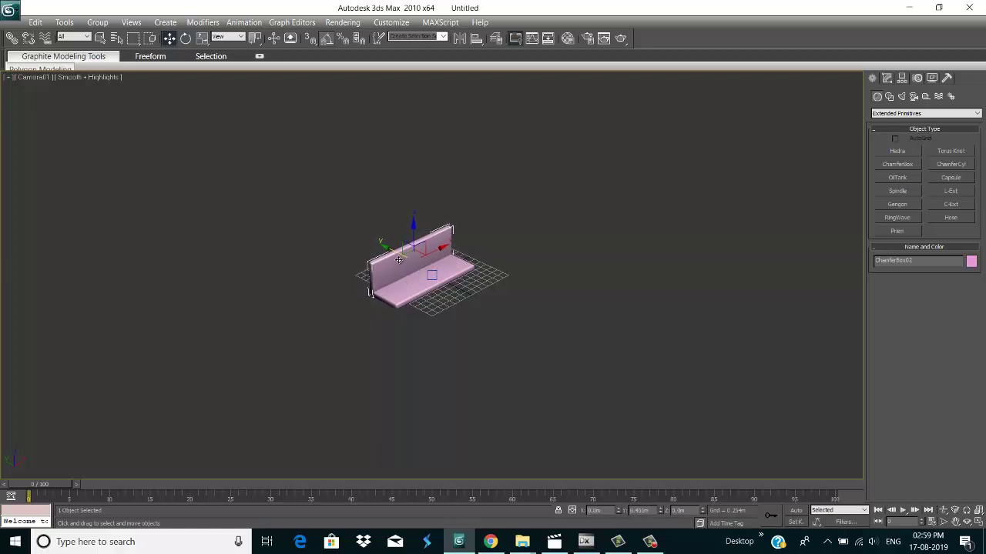
- Copy the seat slab straight down so that a second slab lies directly beneath it as the base
click(430, 317)
key(z)
drag(433, 275, 442, 348)
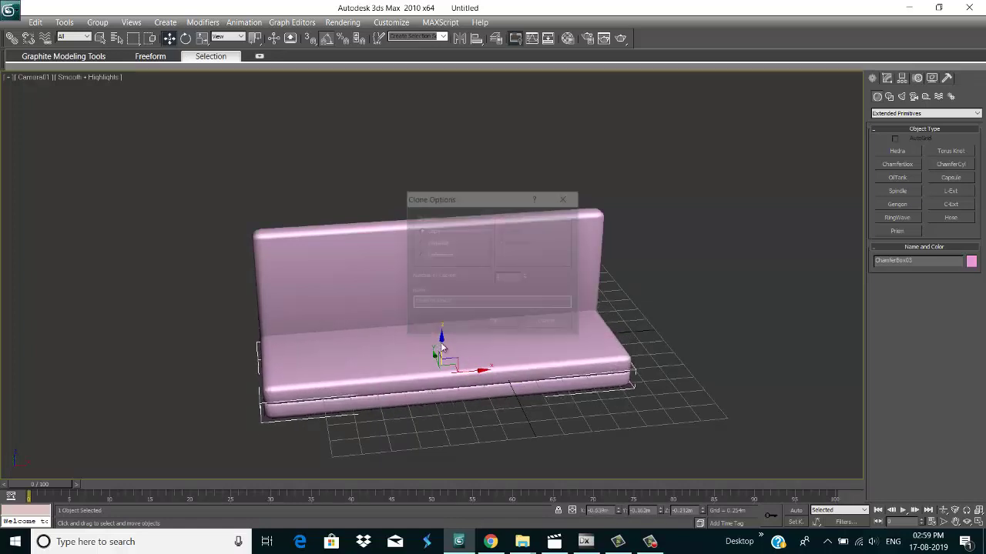
click(492, 321)
- Copy the original seat slab upward to add another slab on top of it
click(404, 375)
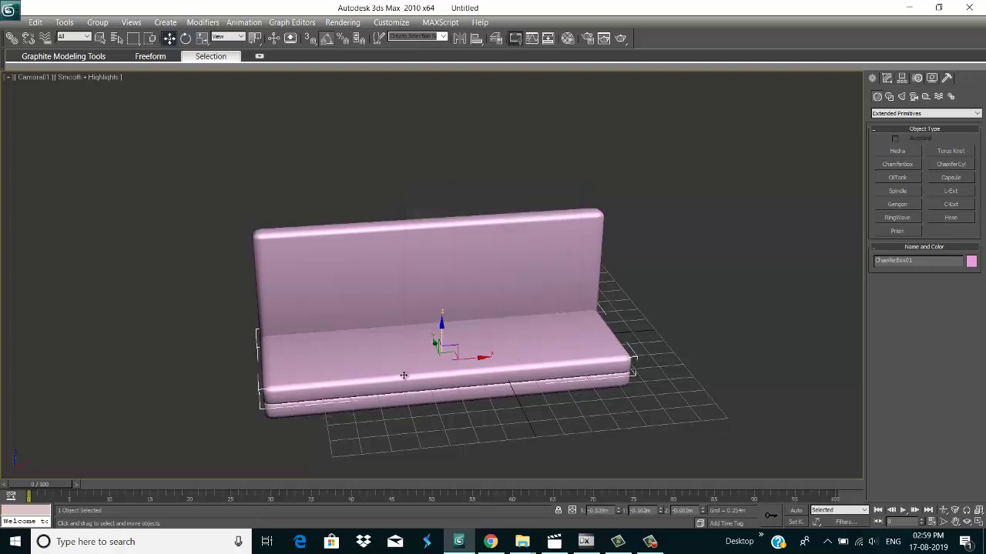
shift+drag(440, 336, 443, 325)
click(497, 327)
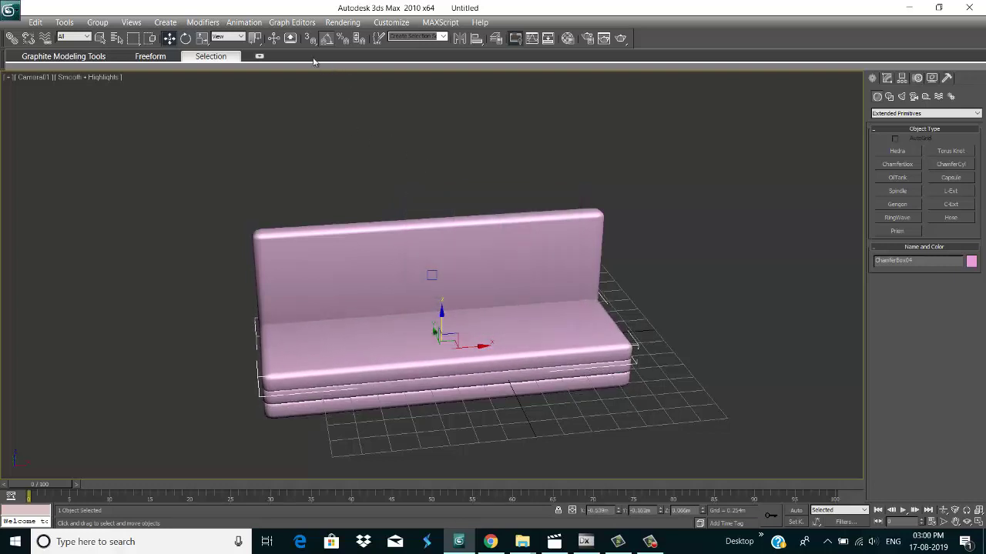
- Scale the top slab to about 57% along its length and slightly reduce its depth to form a single seat cushion
click(202, 38)
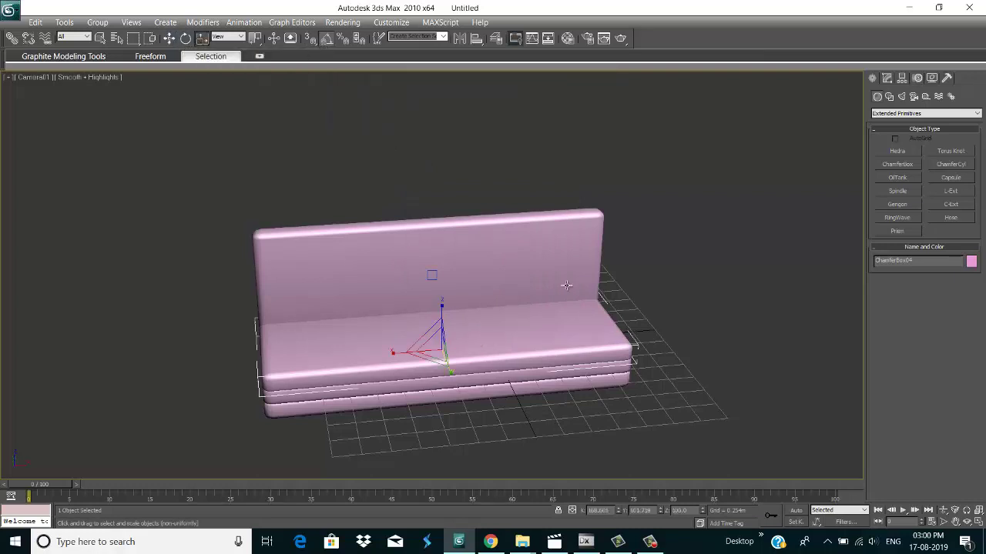
drag(392, 352, 483, 357)
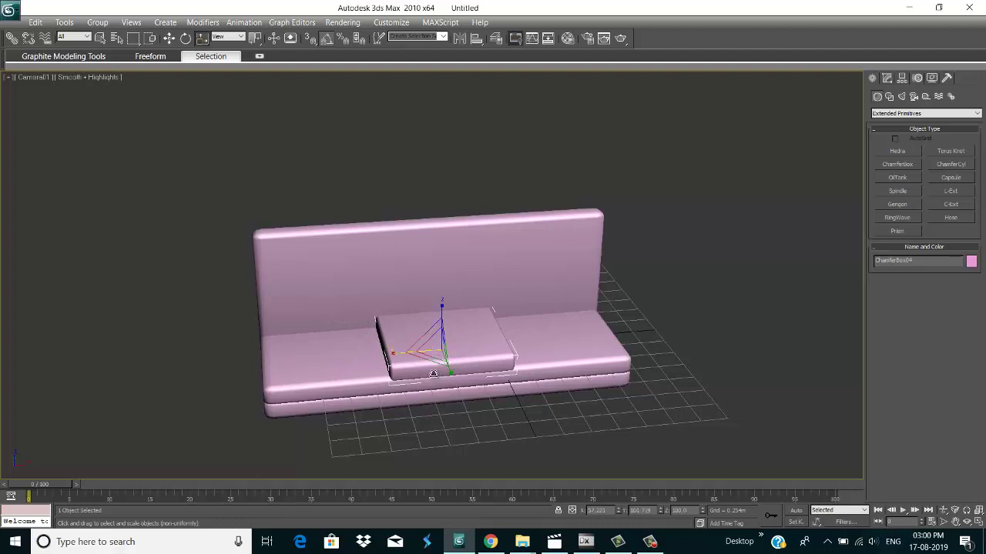
drag(451, 373, 448, 372)
- Move the seat cushion along the sofa's length to the left end of the seat
key(w)
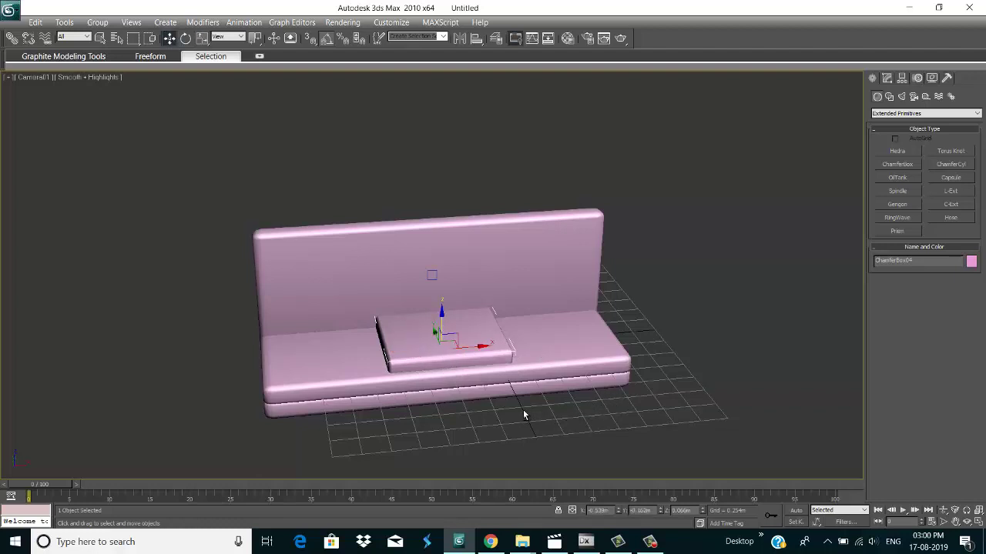
middle_drag(524, 411, 497, 418)
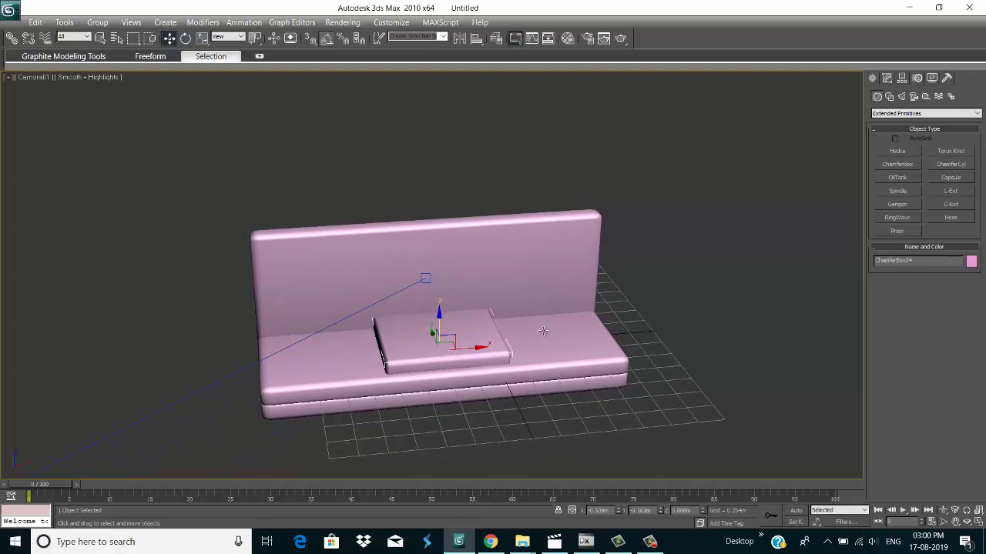
drag(470, 374, 359, 386)
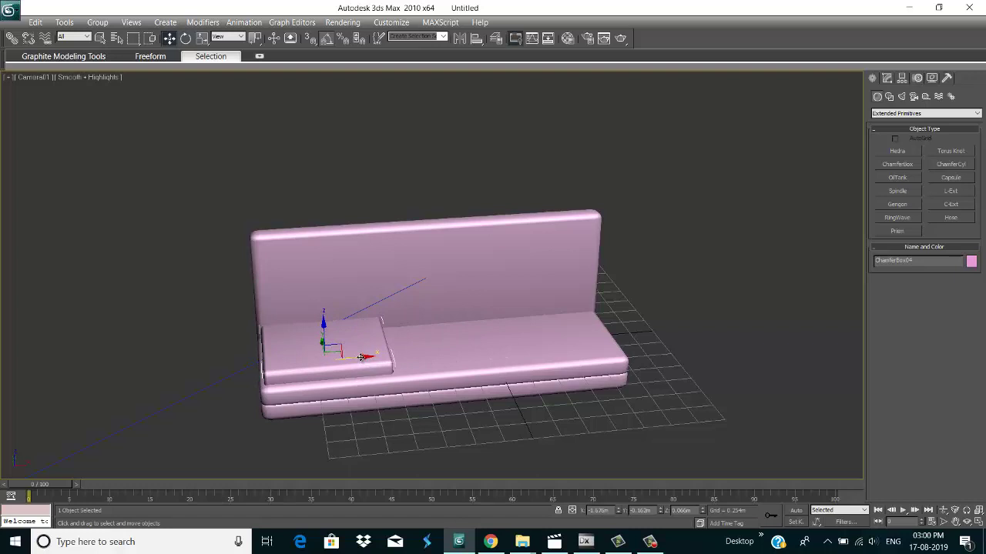
- Switch the viewport from the camera view to Perspective
click(34, 77)
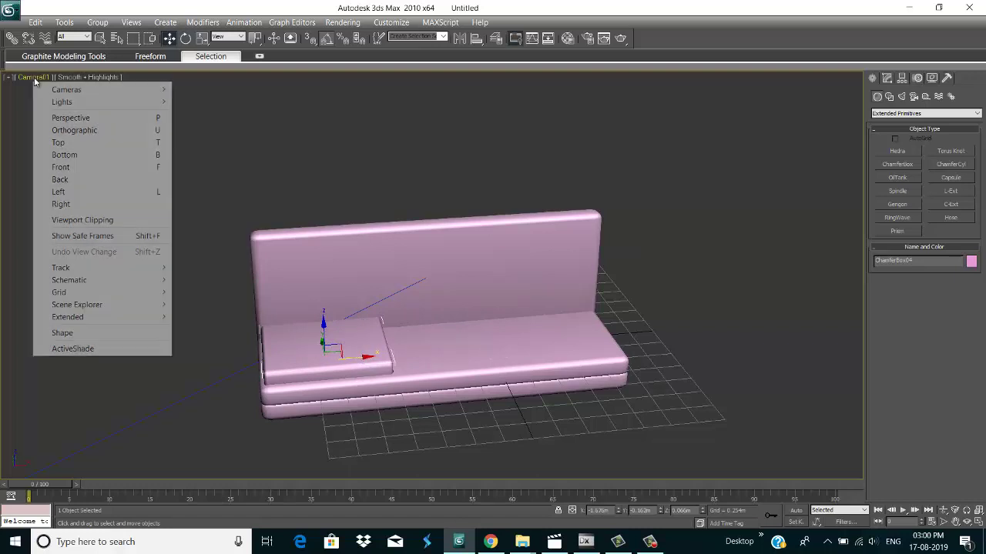
mouse_move(110, 93)
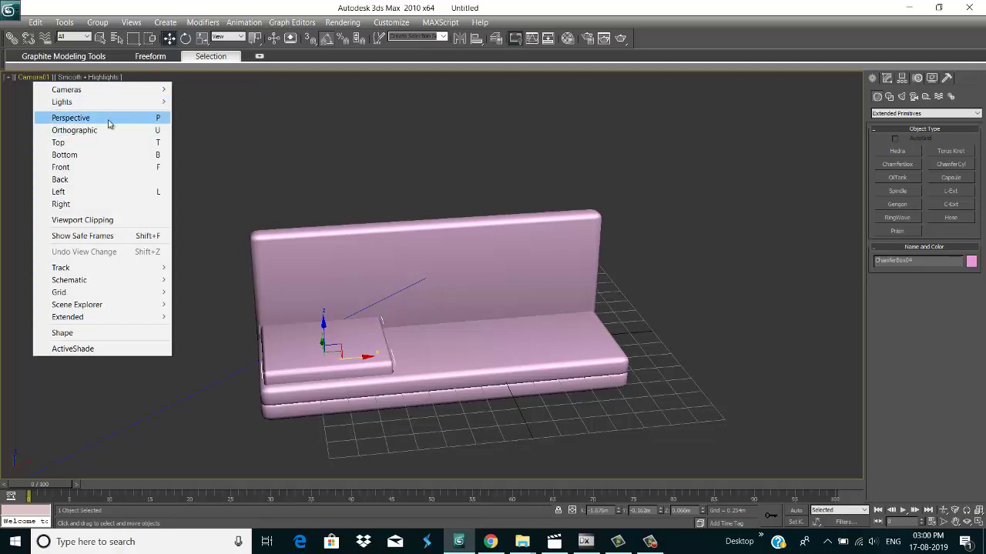
click(109, 119)
scroll(566, 369, down, 6)
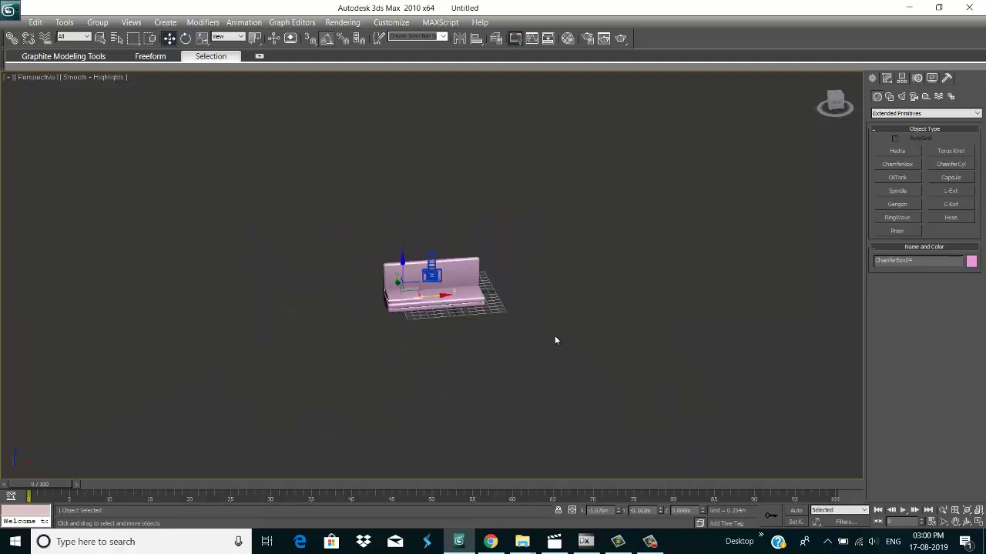
- Delete the leftover camera objects beside the sofa
click(467, 359)
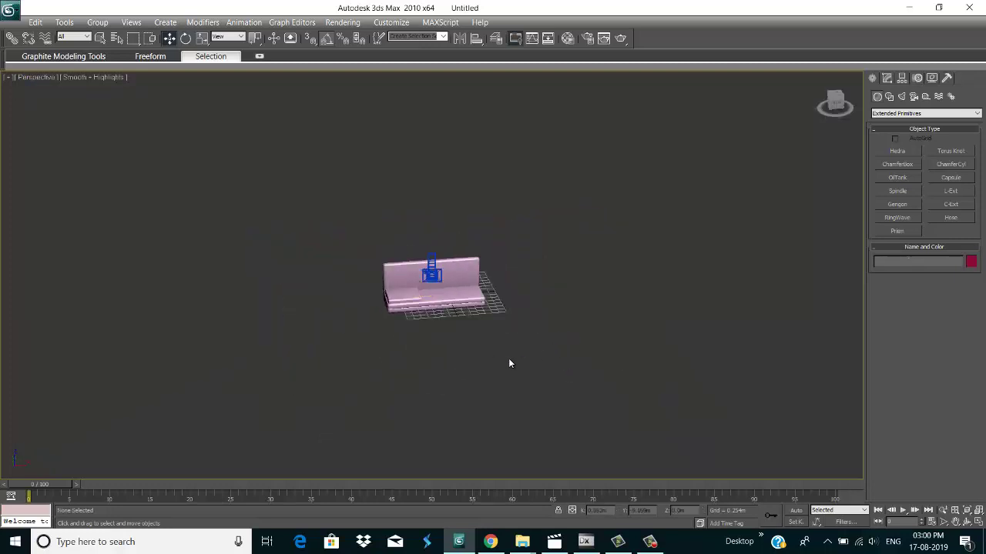
scroll(498, 363, up, 4)
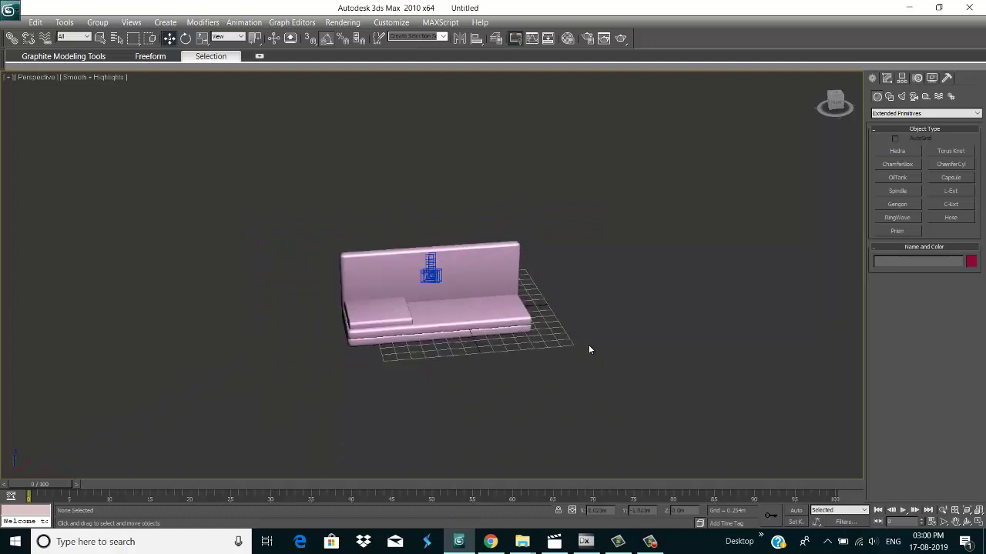
alt+middle_drag(589, 351, 532, 356)
drag(161, 244, 247, 329)
key(Delete)
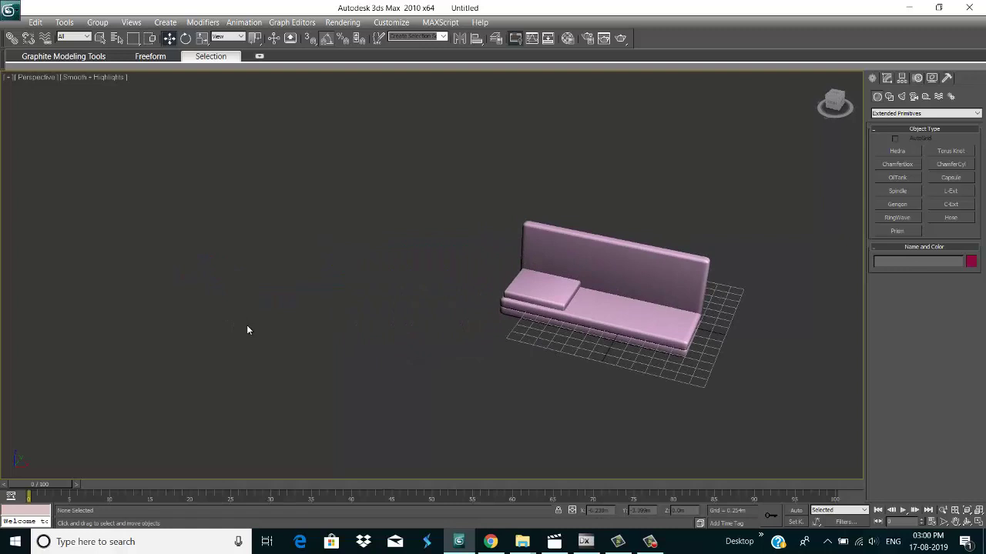
- Move the single seat cushion slightly forward until it lines up with the front edge of the sofa seat
click(530, 295)
key(z)
scroll(459, 327, down, 3)
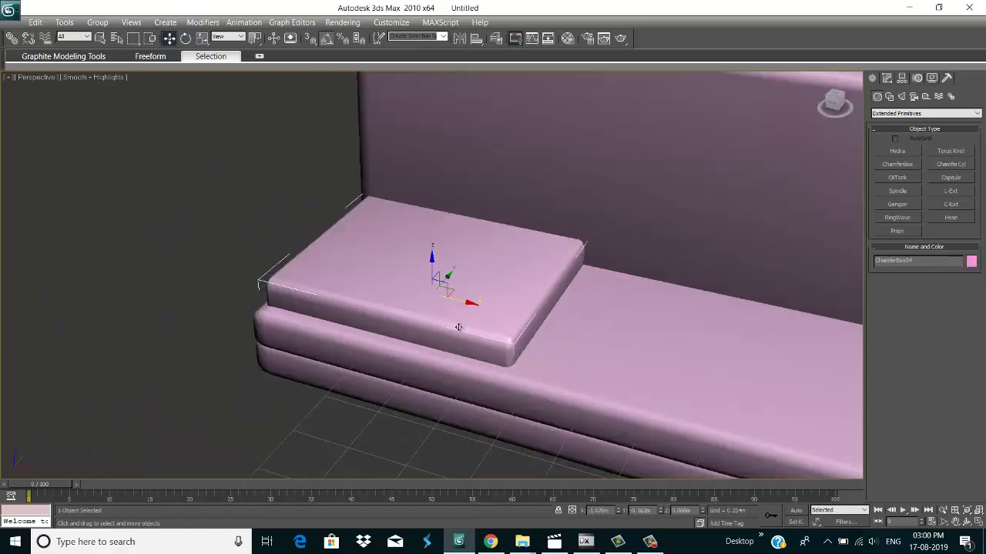
scroll(421, 340, down, 2)
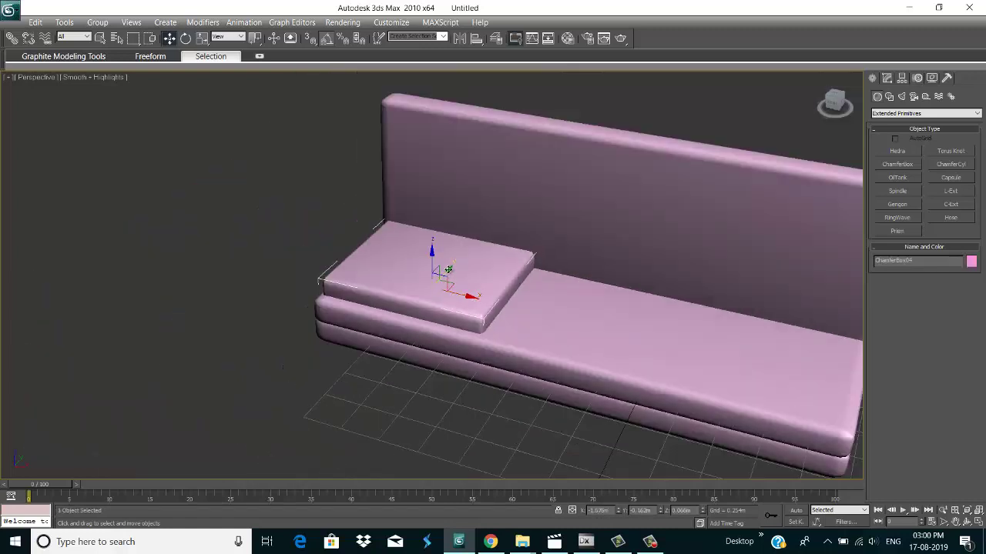
drag(446, 273, 445, 275)
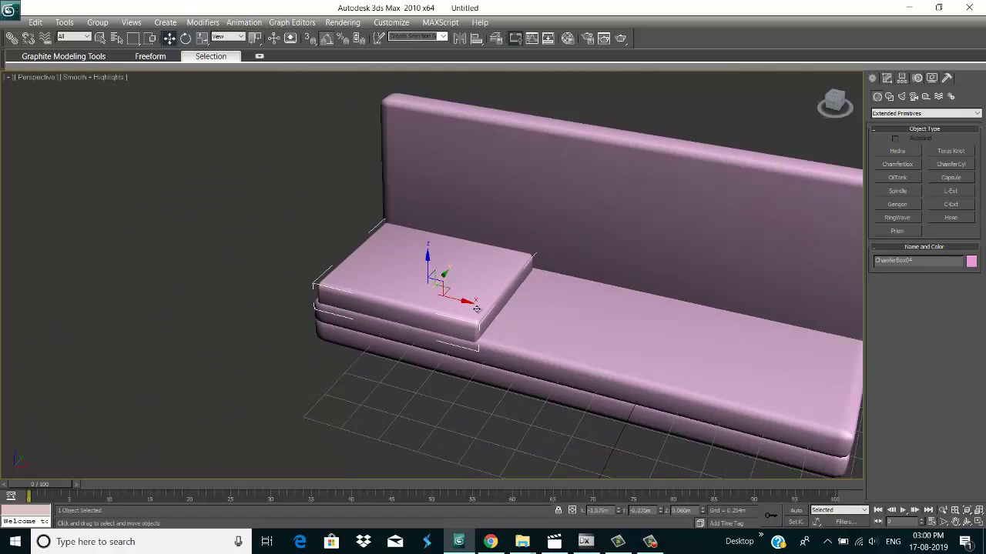
- Try to duplicate the seat cushion with copy and paste
key(ctrl+c)
key(ctrl+v)
click(528, 316)
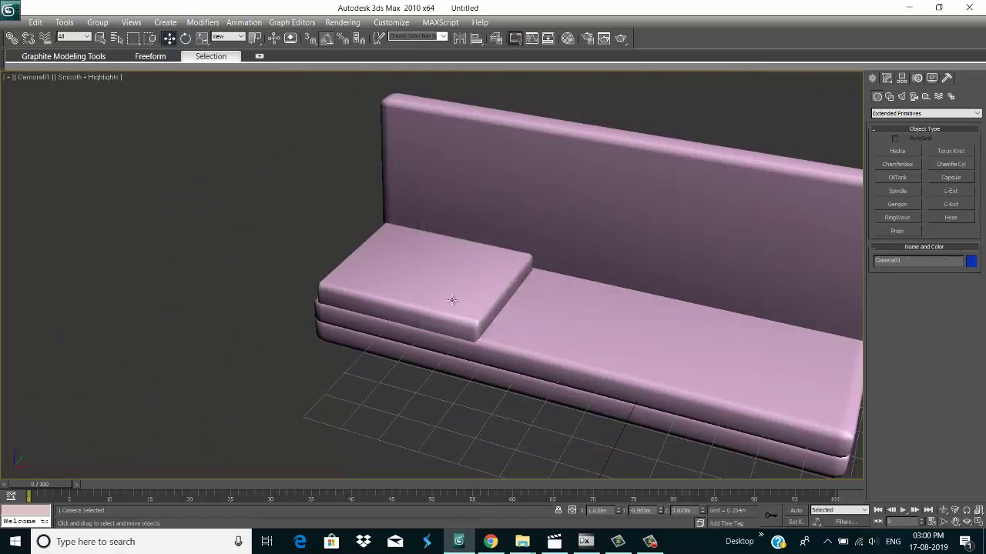
- Clone the seat cushion along the sofa's length as two copies, forming a row of three adjoining cushions
click(452, 299)
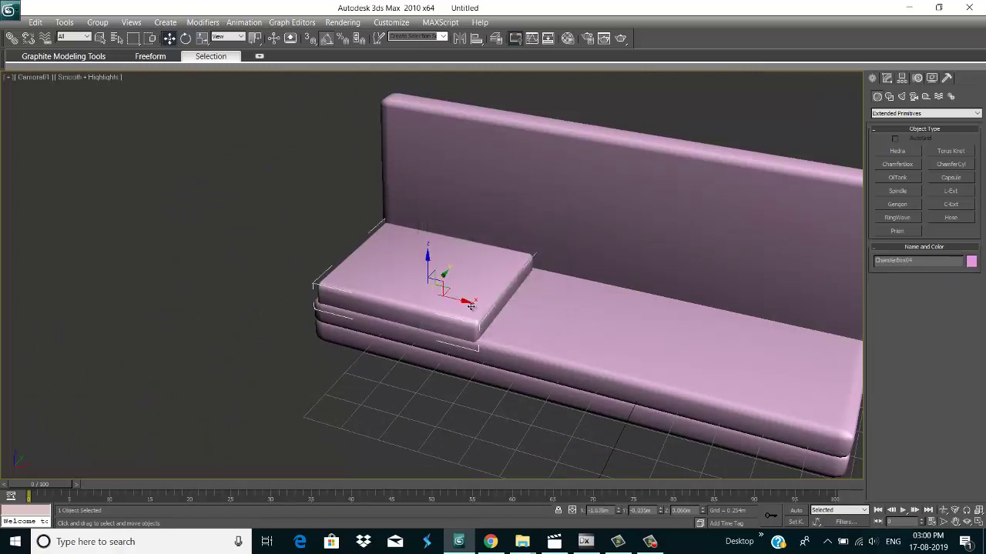
mouse_move(470, 306)
shift+mouse_down()
mouse_move(608, 339)
mouse_move(628, 361)
mouse_move(616, 375)
shift+mouse_up()
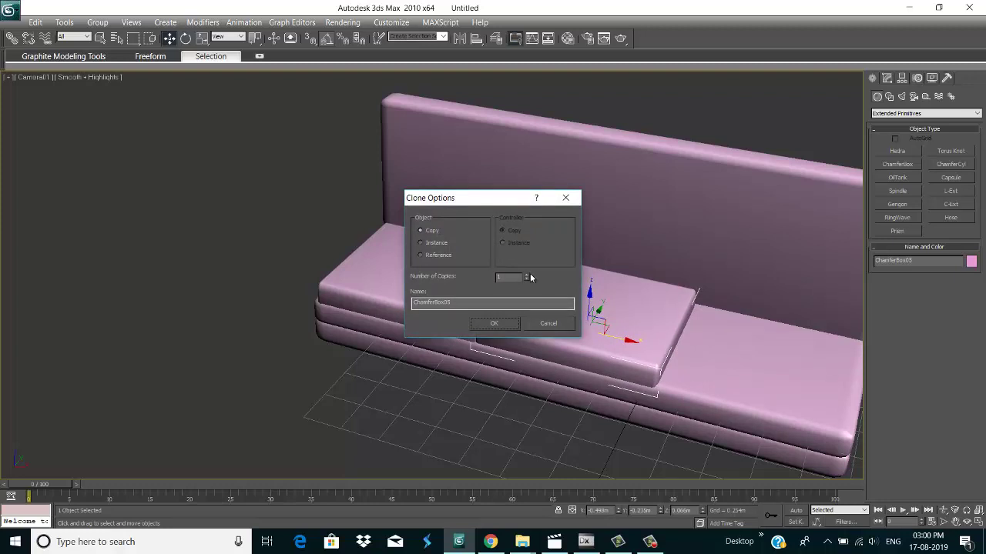
click(496, 323)
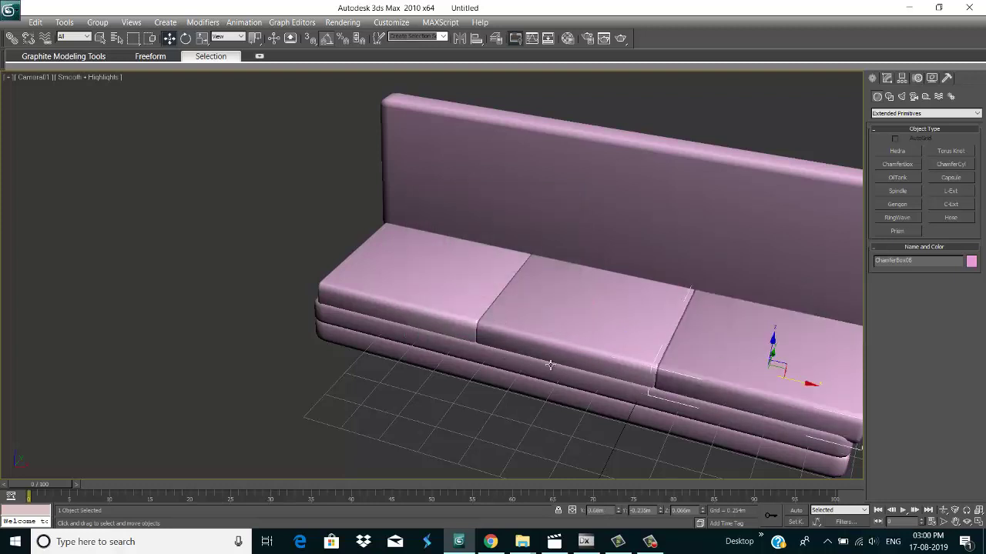
- Try shifting the end seat cushion outward past the sofa's left end, and undo the move
click(429, 294)
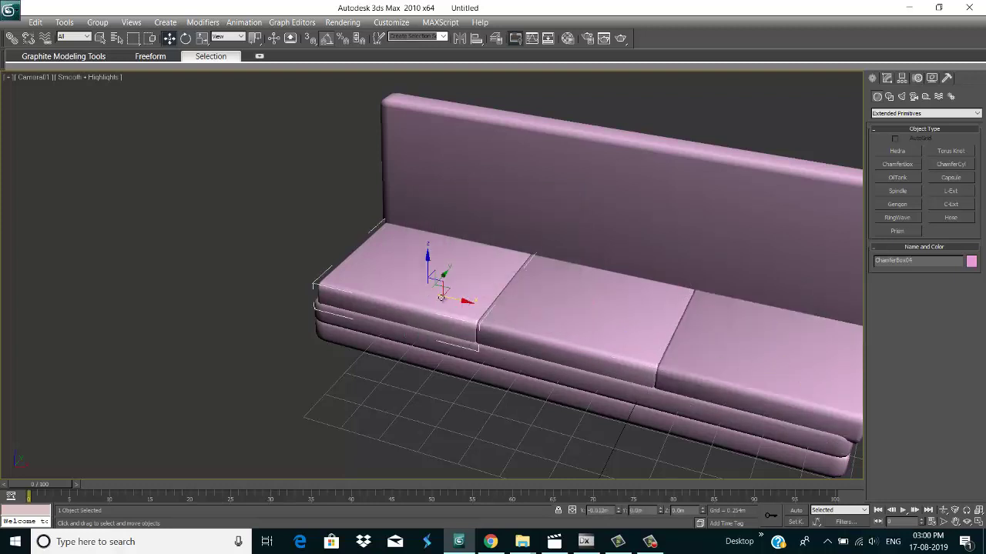
drag(441, 298, 400, 279)
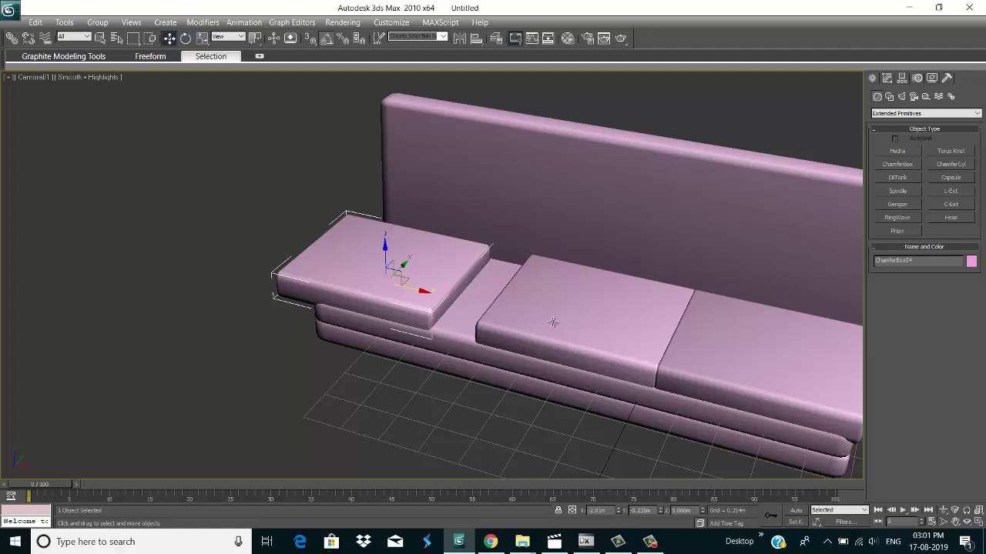
key(ctrl+z)
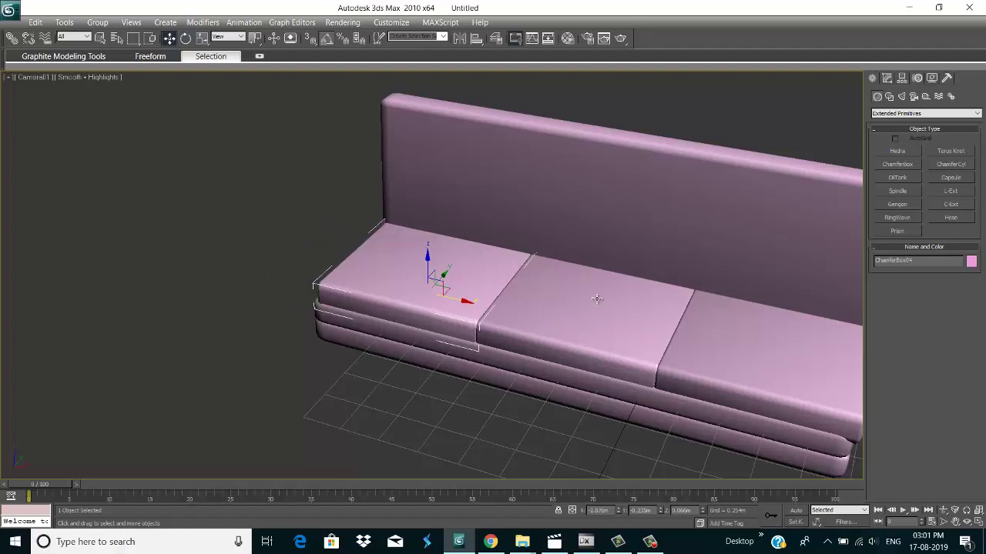
- Switch the viewport from the camera view to Perspective and delete the unwanted camera in front of the sofa
click(228, 262)
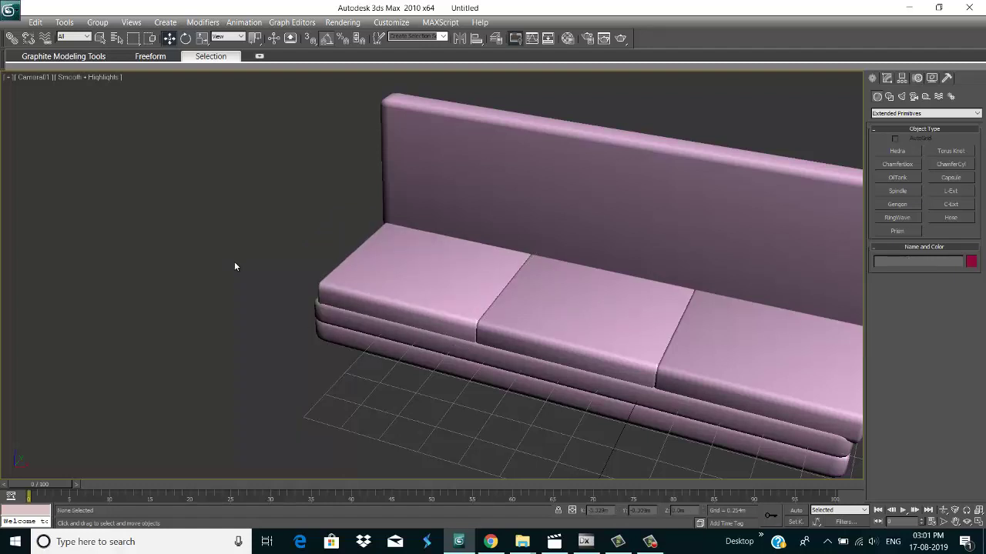
click(40, 79)
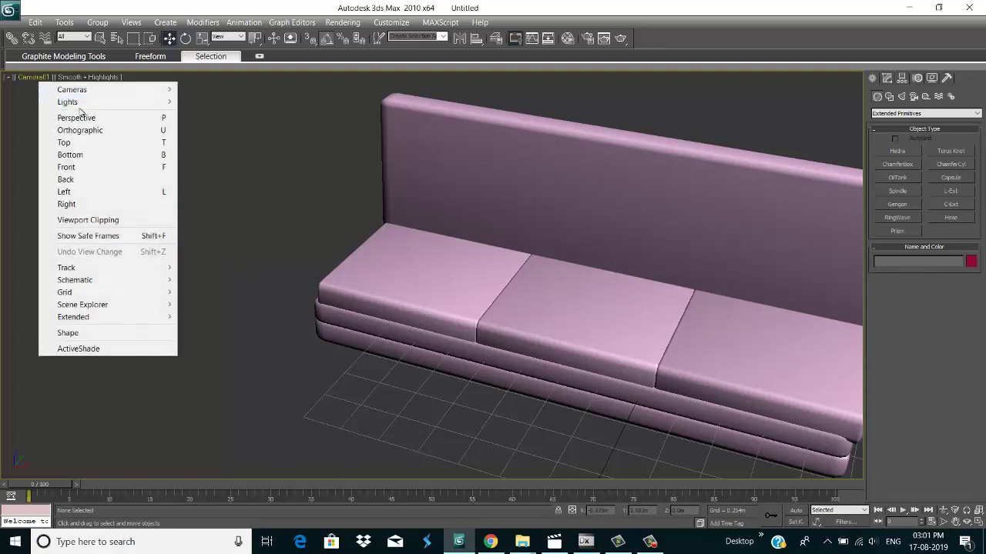
click(95, 121)
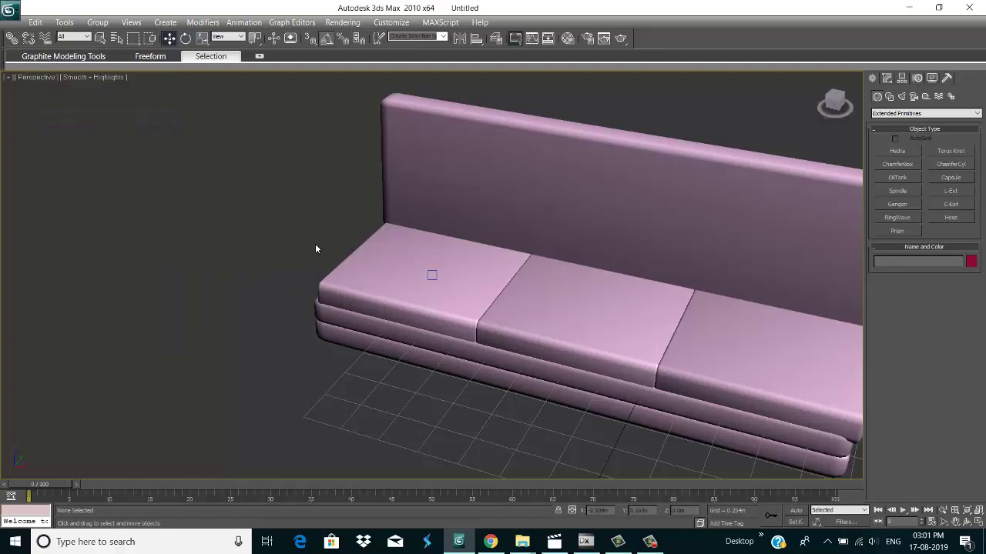
scroll(315, 243, down, 5)
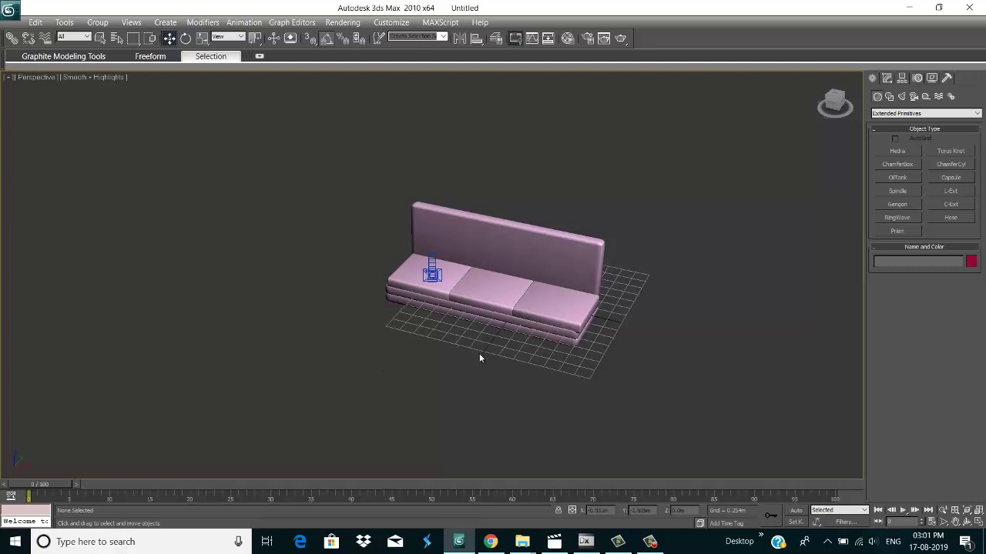
alt+middle_drag(488, 348, 307, 266)
drag(194, 213, 495, 343)
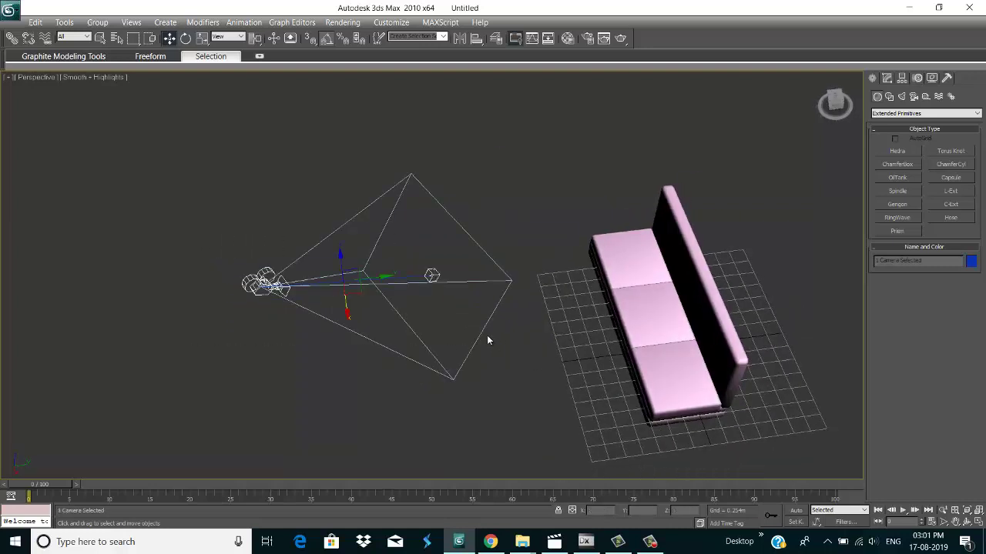
key(Delete)
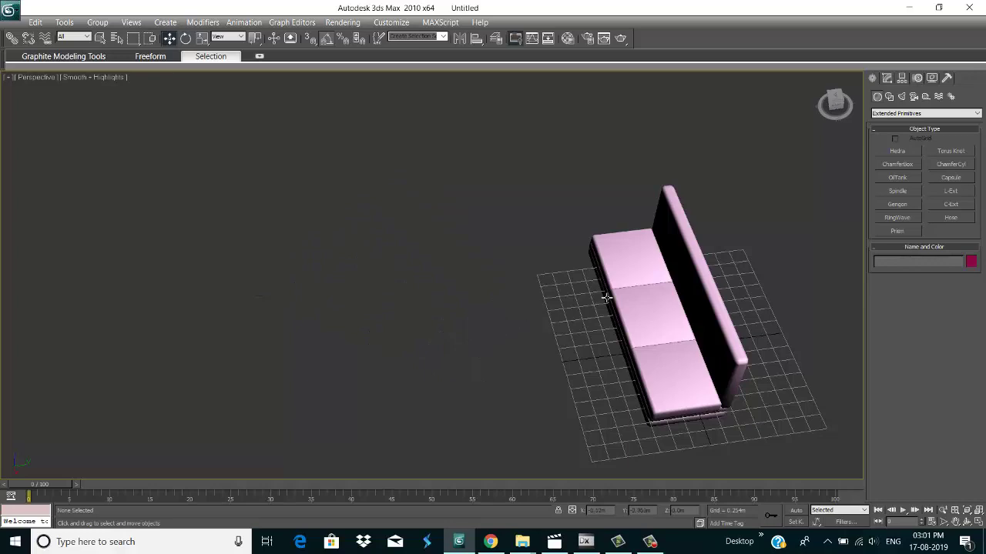
- Rotate a copy of all three seat cushions about the sofa's long axis so the copies stand upright as back cushions
scroll(531, 336, up, 4)
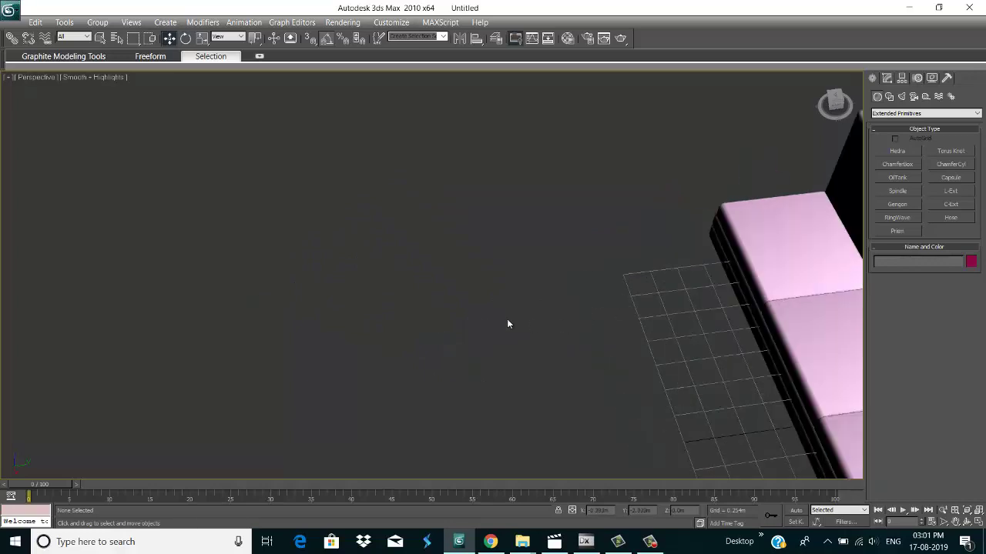
scroll(513, 325, down, 5)
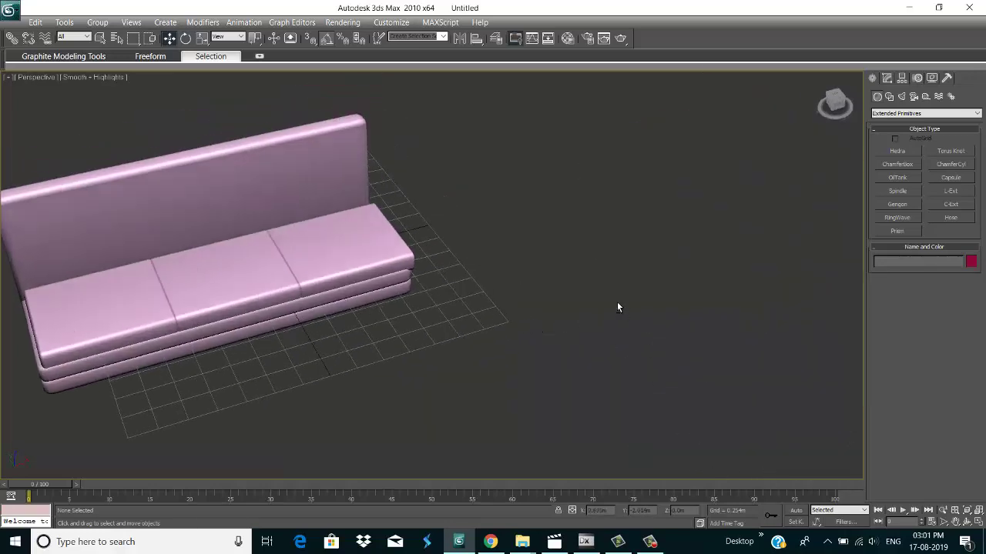
alt+middle_drag(618, 305, 376, 341)
scroll(377, 341, up, 2)
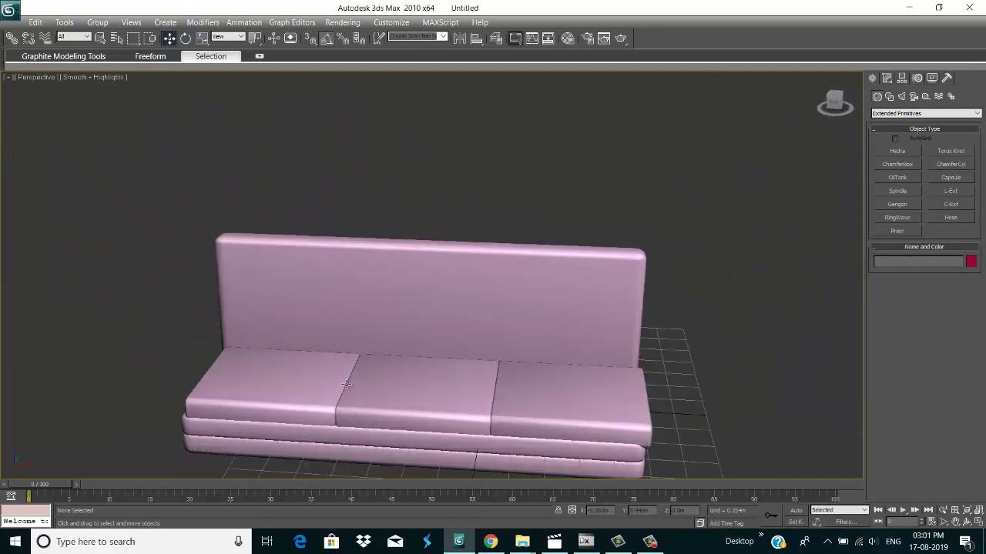
click(285, 385)
click(408, 393)
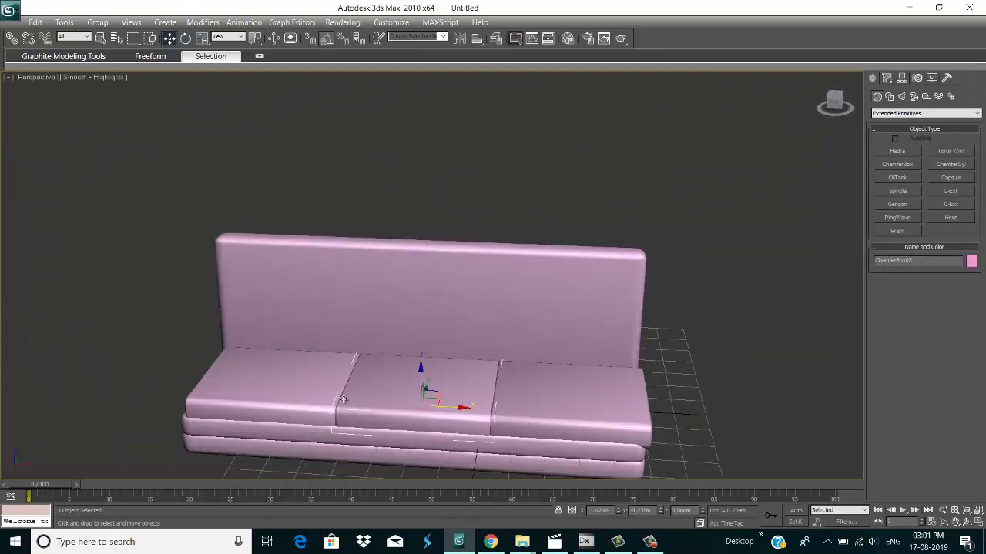
ctrl+click(309, 387)
ctrl+click(536, 394)
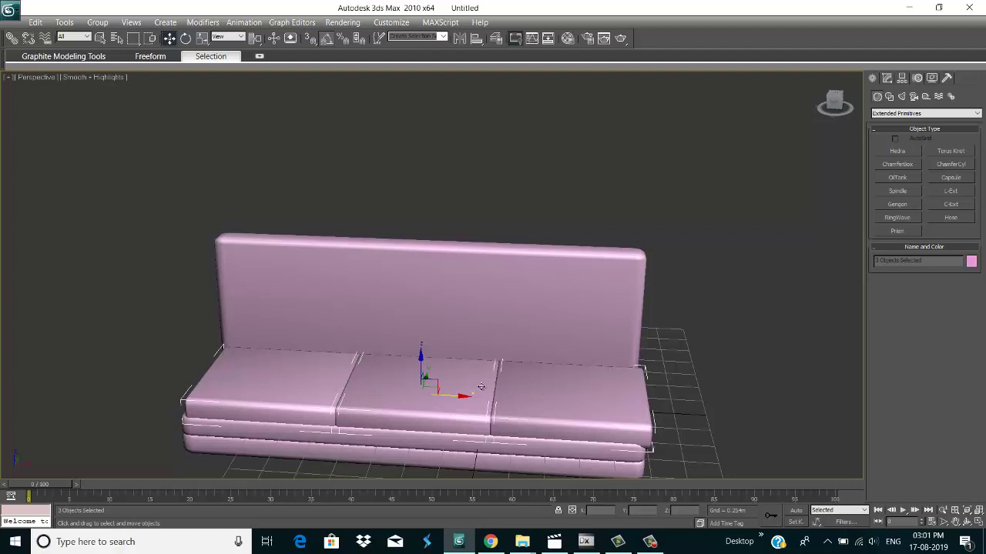
click(310, 40)
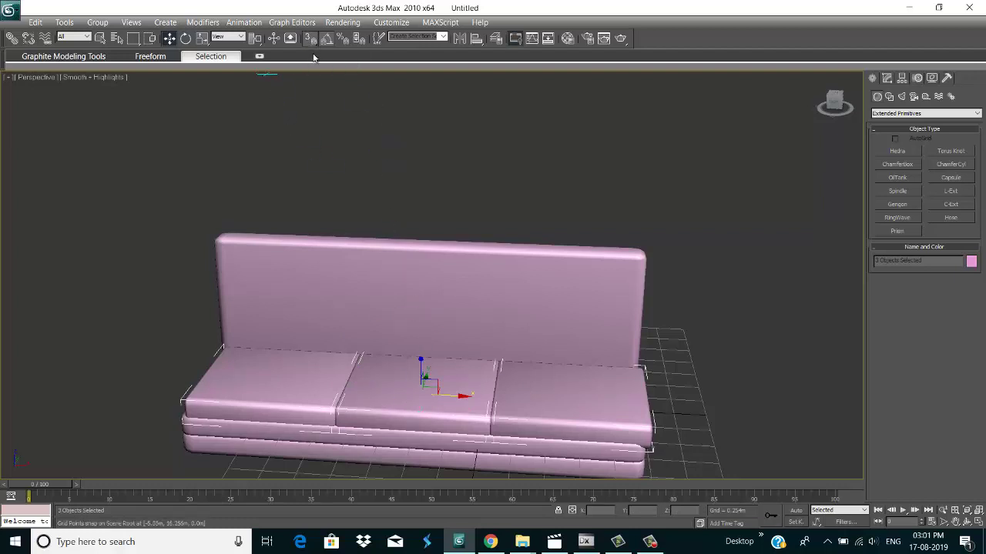
click(186, 39)
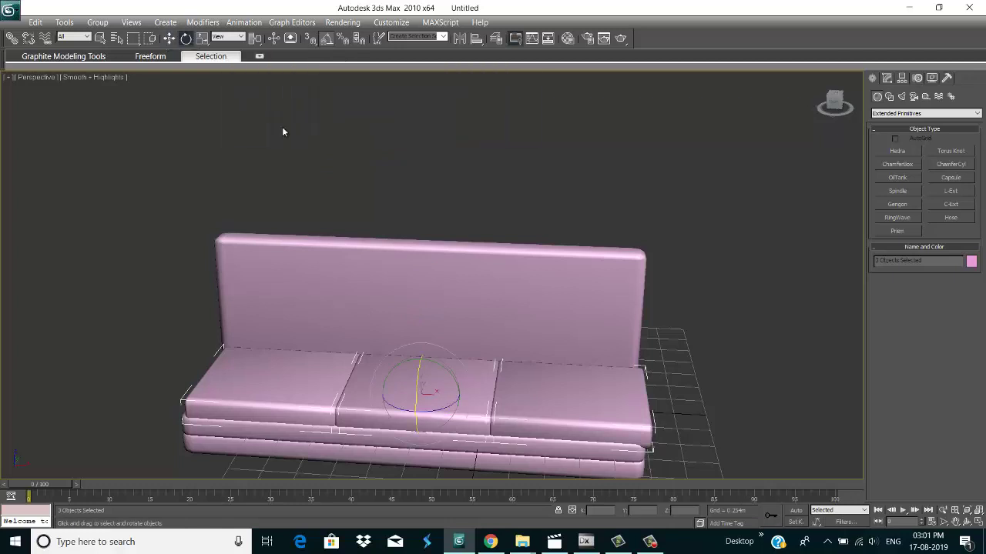
shift+drag(419, 394, 420, 387)
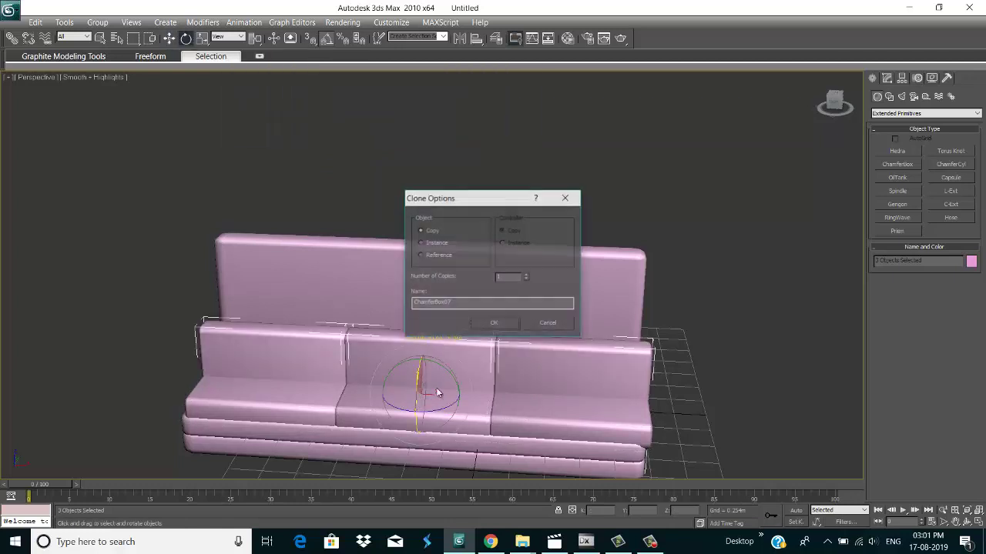
click(499, 328)
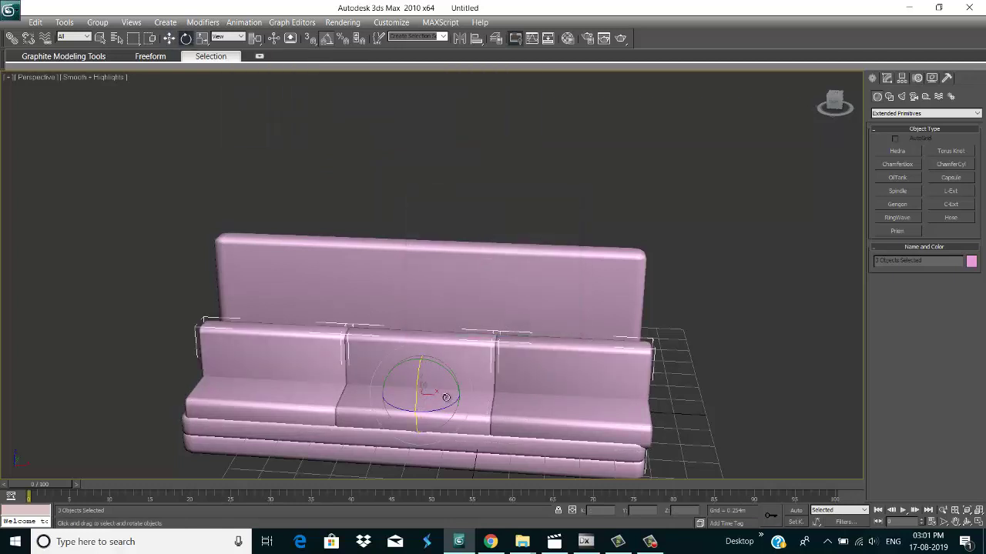
- Move the three upright cushions back against the backrest and raise them to rest behind the seat cushions
click(168, 39)
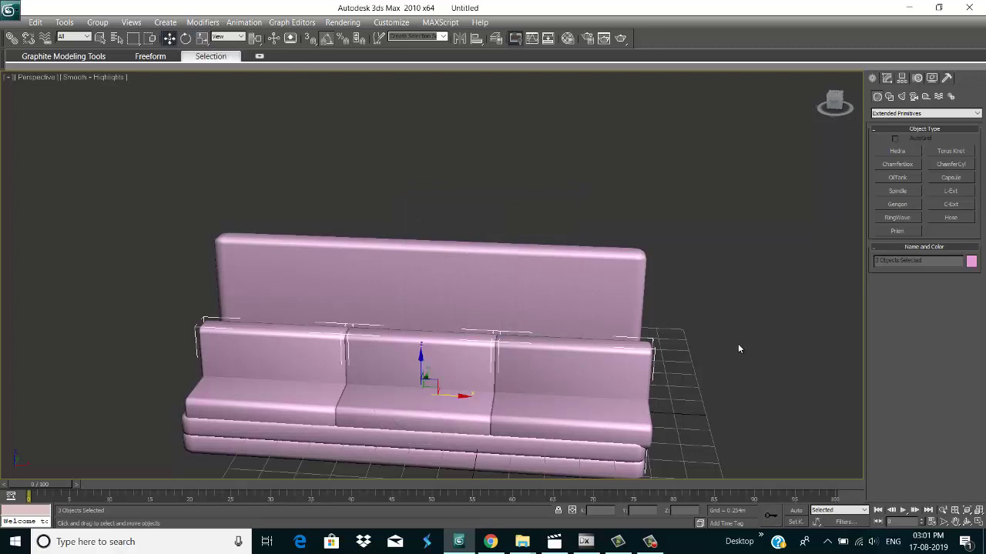
alt+middle_drag(738, 344, 713, 357)
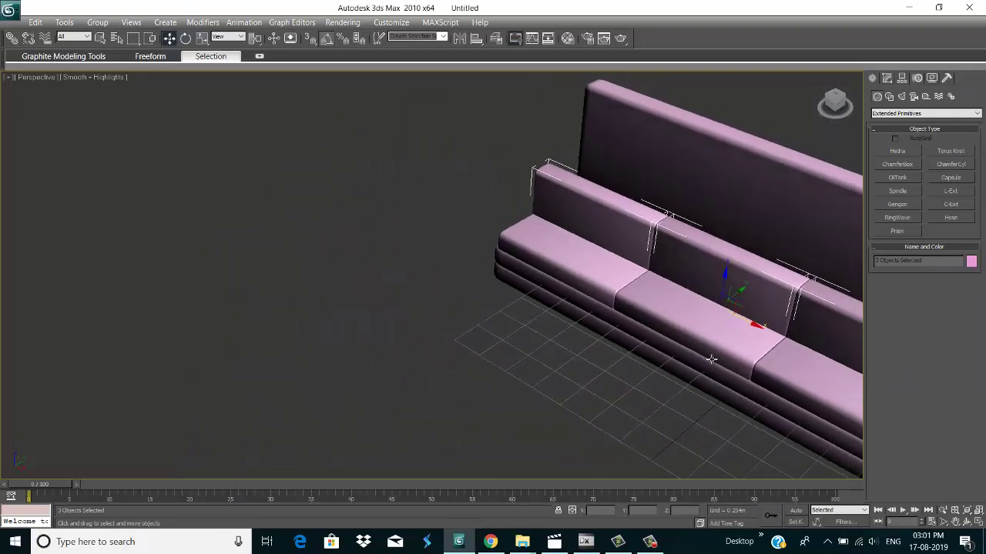
scroll(680, 340, down, 3)
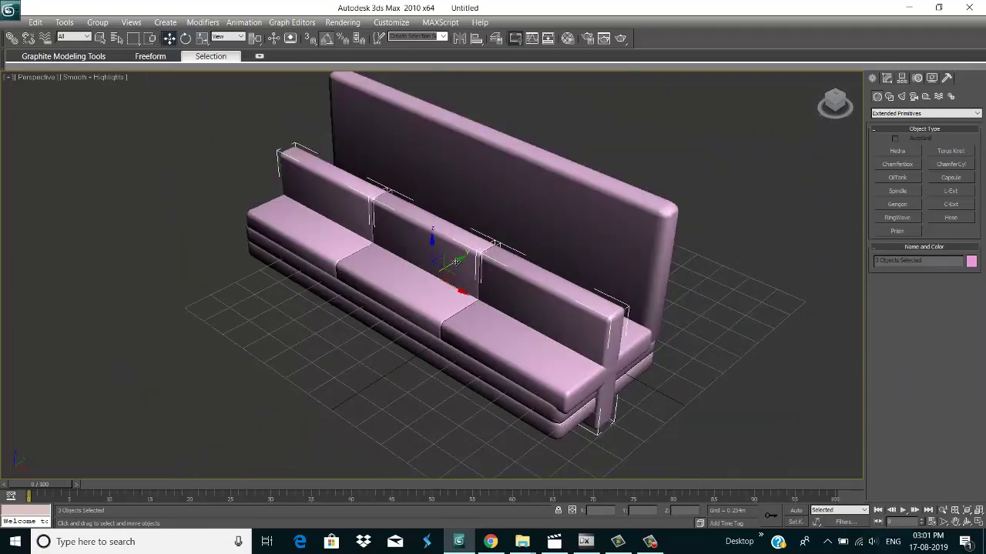
drag(460, 265, 473, 169)
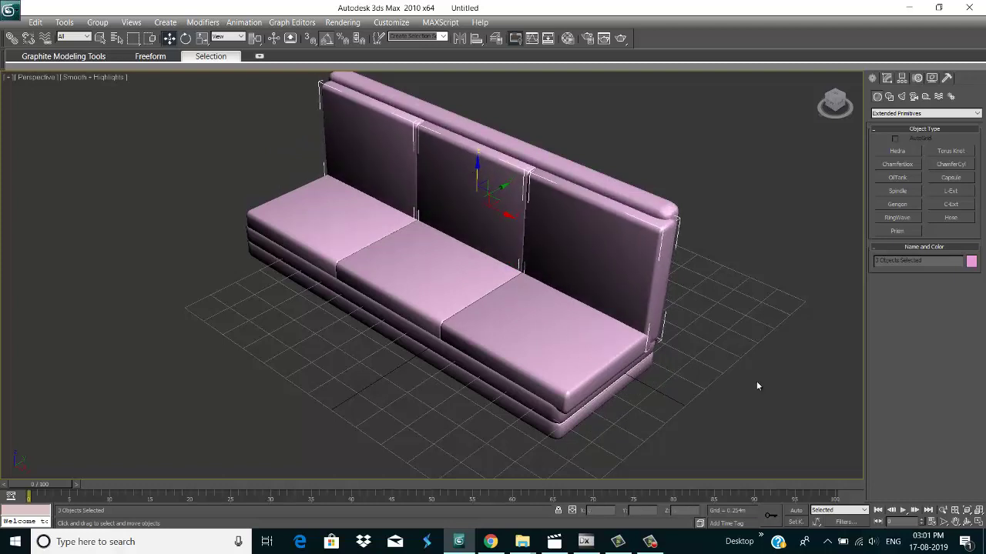
click(741, 321)
- Group all the sofa's chamfer boxes under the name "sofa" and clear the selection
scroll(403, 346, down, 5)
scroll(391, 320, up, 2)
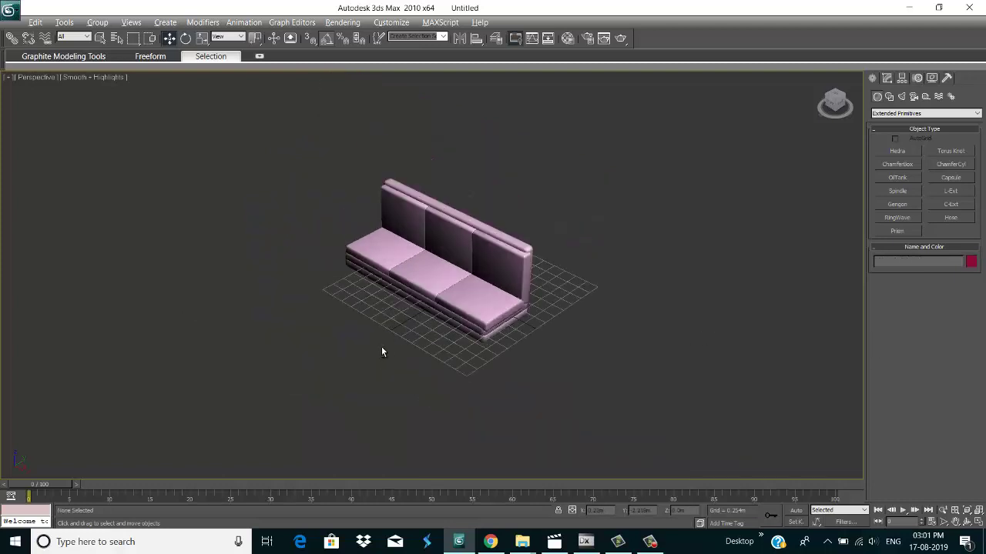
alt+middle_drag(385, 334, 508, 331)
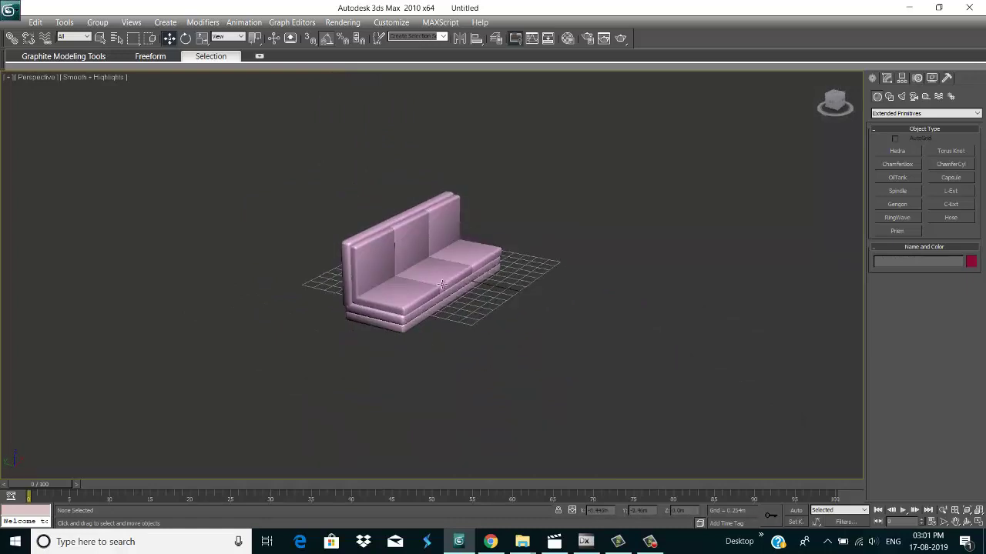
scroll(441, 287, up, 4)
scroll(443, 295, down, 2)
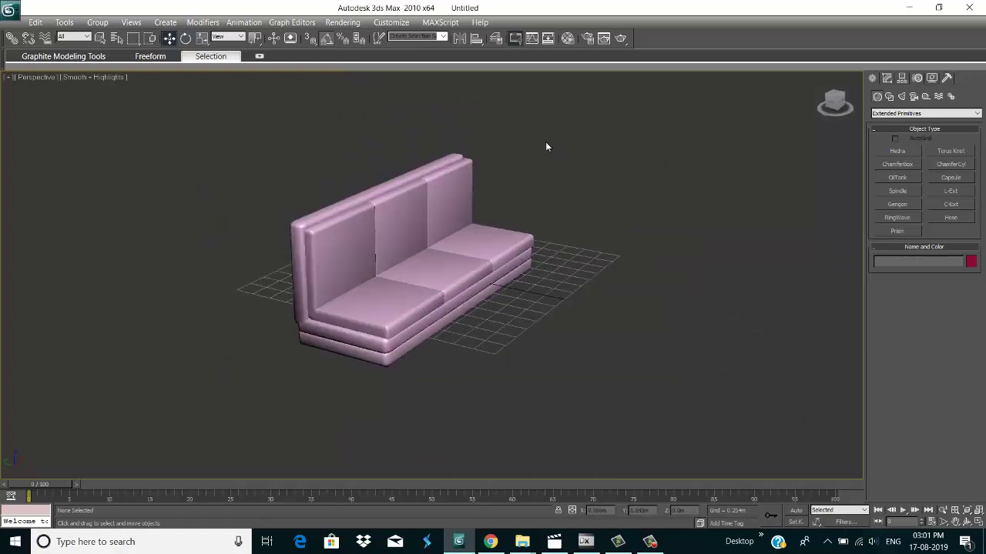
drag(566, 121, 141, 479)
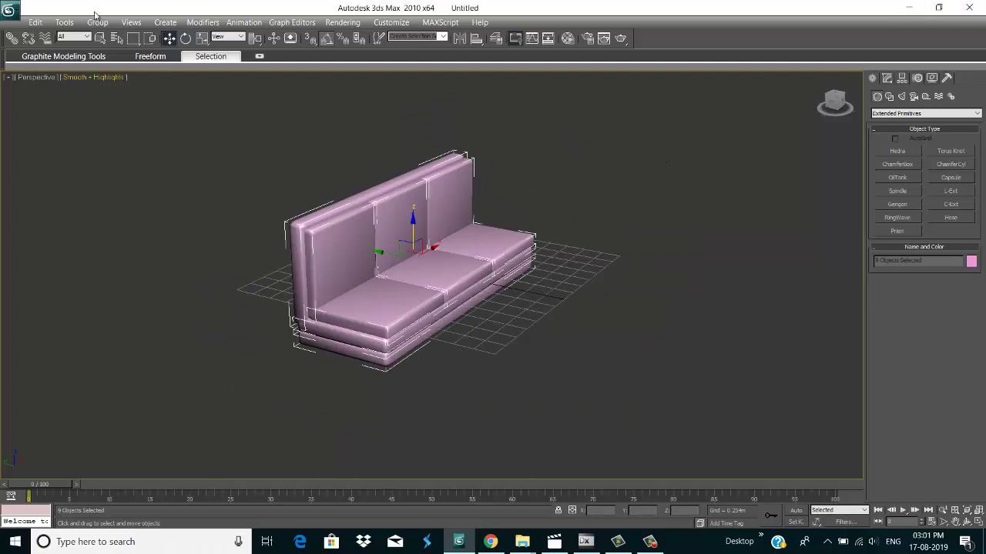
click(97, 21)
click(110, 36)
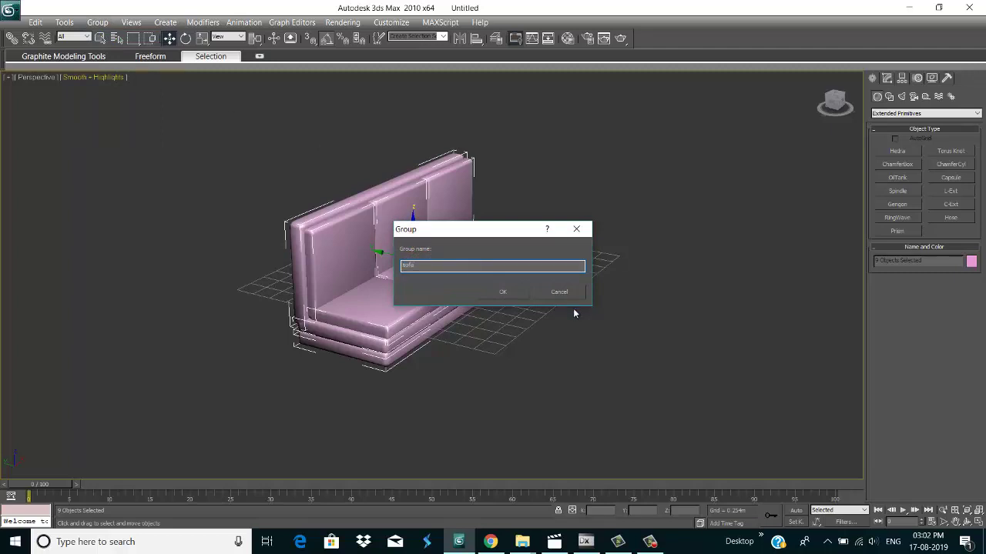
click(512, 295)
click(716, 211)
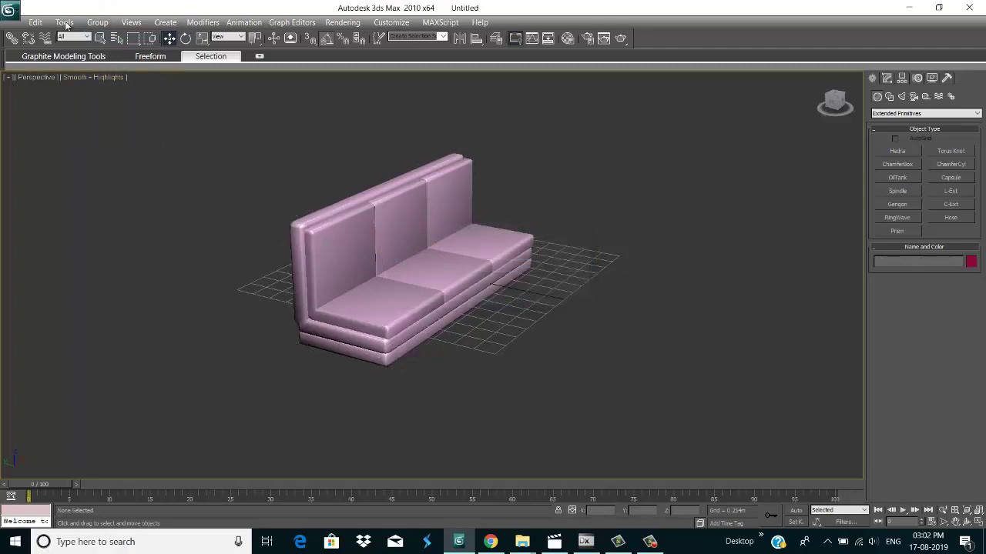
- Start exporting the scene in 3D Studio (*.3DS) format with the file name sofa01
click(9, 9)
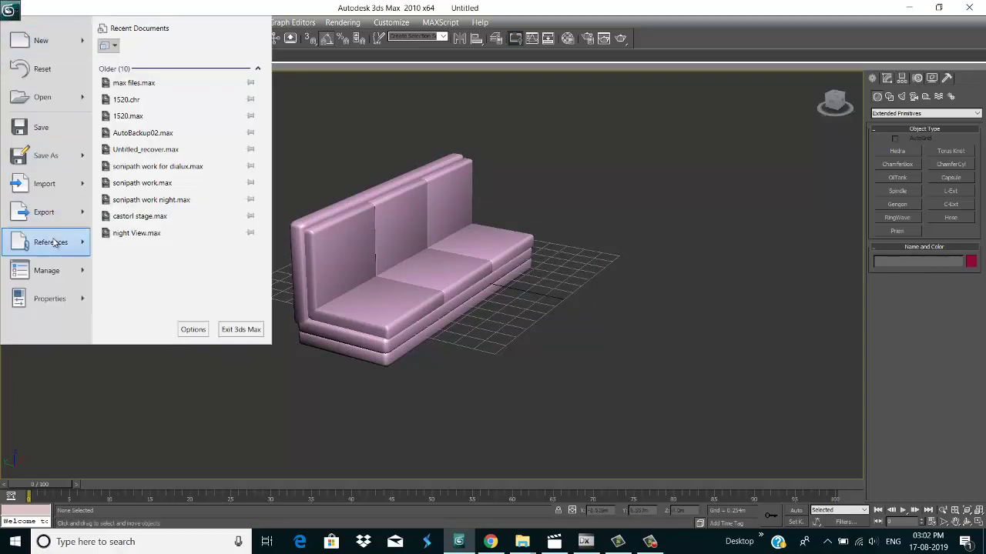
click(43, 219)
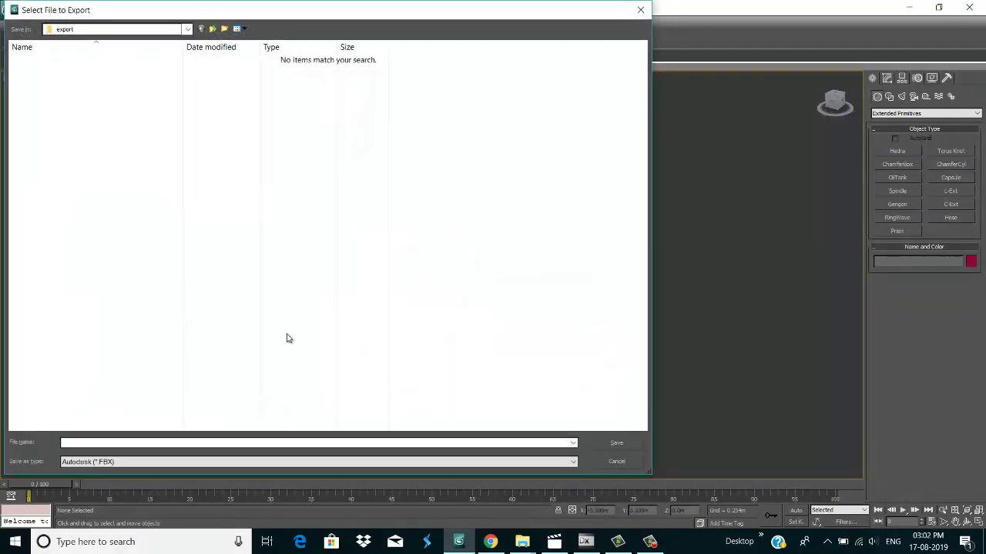
click(179, 463)
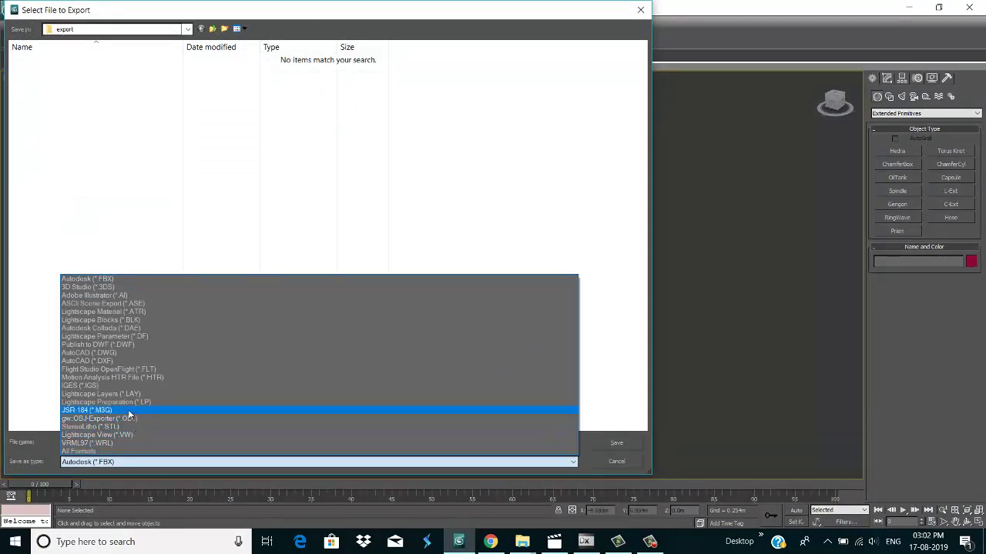
click(116, 287)
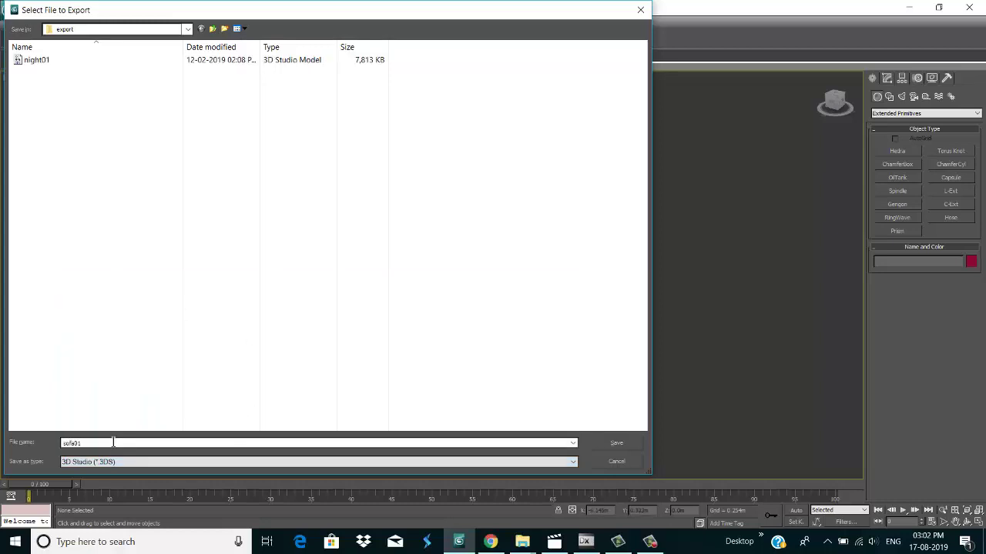
- Save the export to the Desktop and accept the 3DS options with Preserve MAX's Texture Coordinates enabled
click(117, 28)
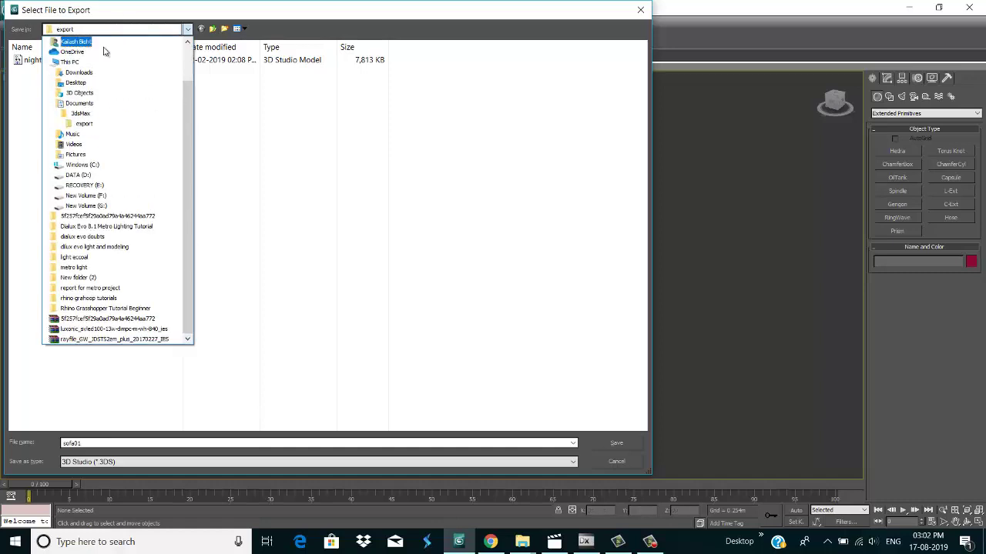
scroll(104, 51, up, 2)
click(77, 55)
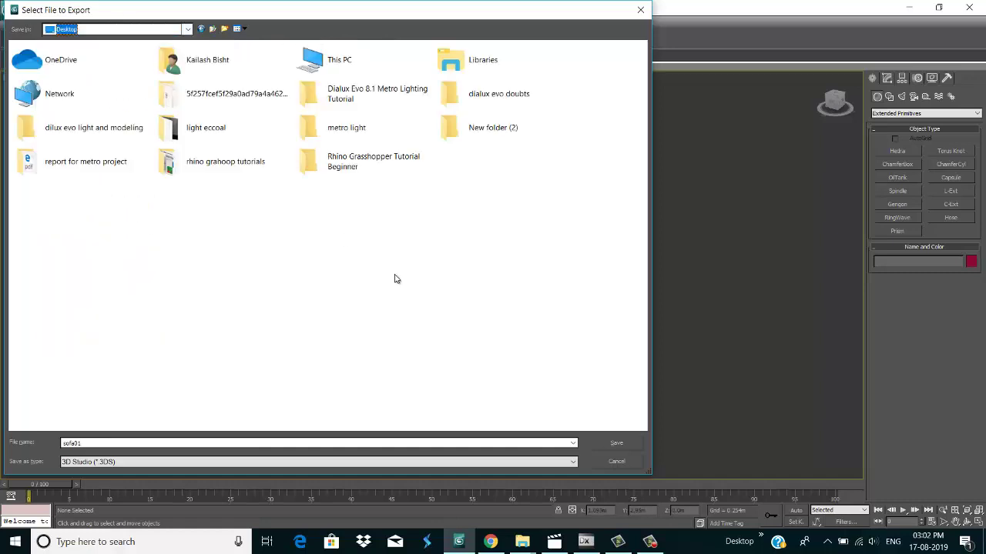
click(616, 445)
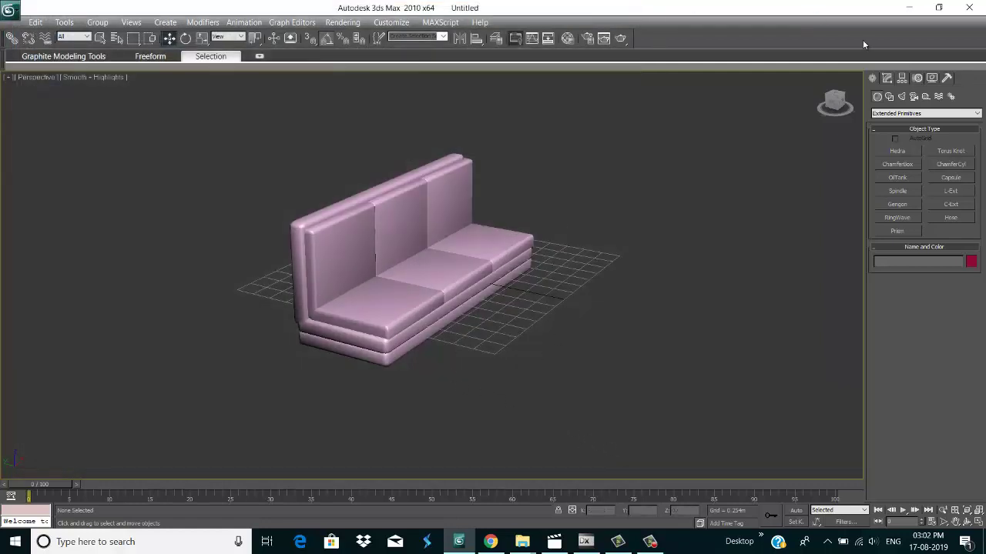
key(super+d)
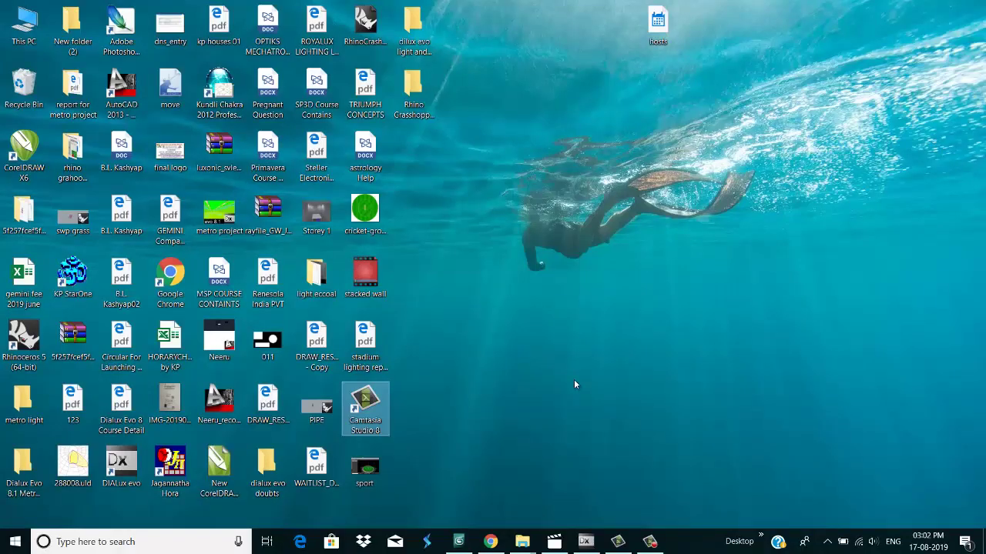
click(459, 541)
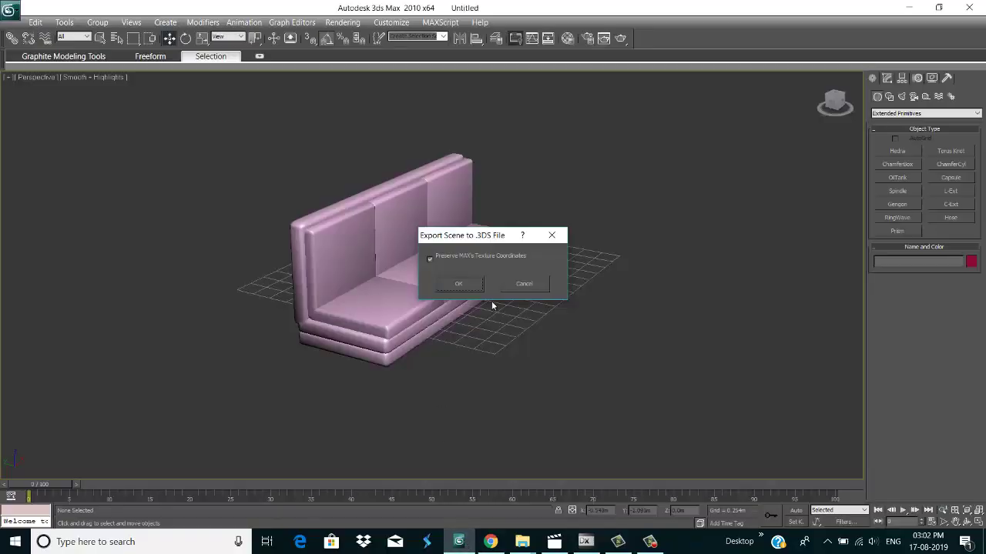
click(460, 284)
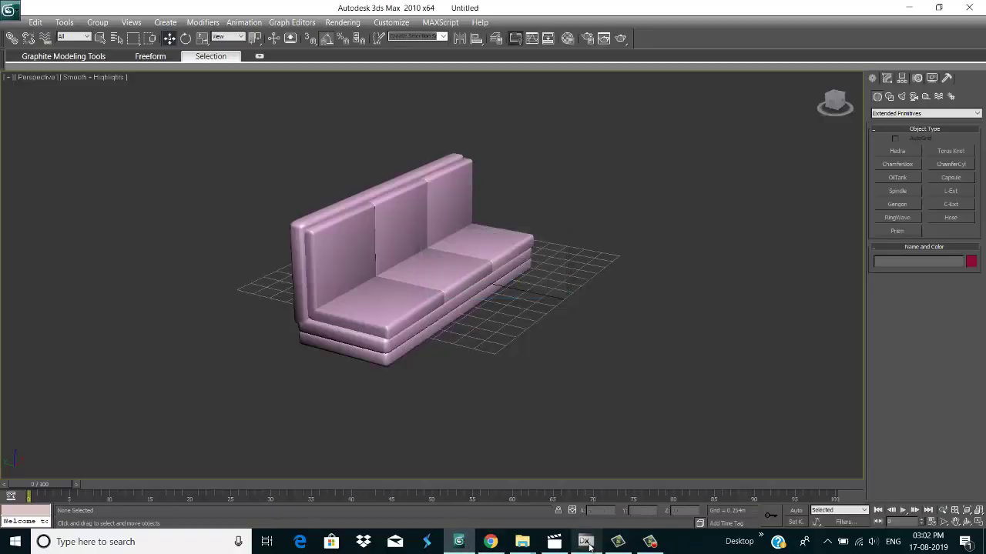
- Switch to DIALux evo and create a room planning project with a rectangular room, 5.4 m by 3.6 m and 2.8 m high
key(super+d)
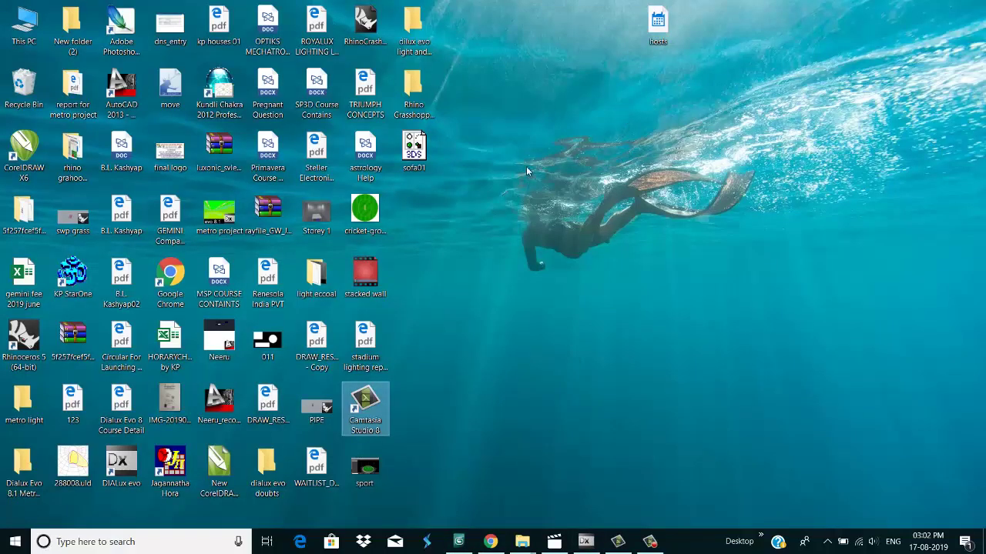
click(413, 152)
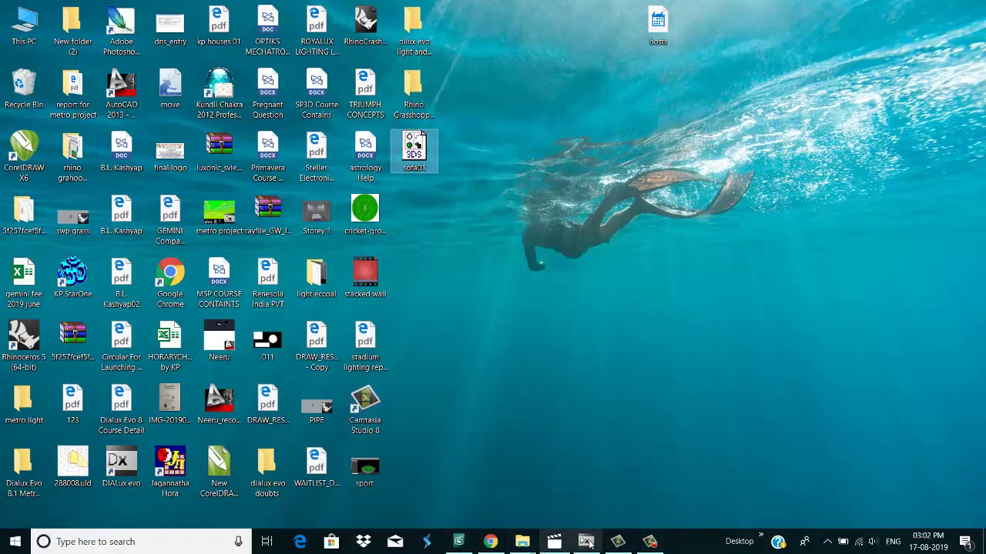
click(585, 542)
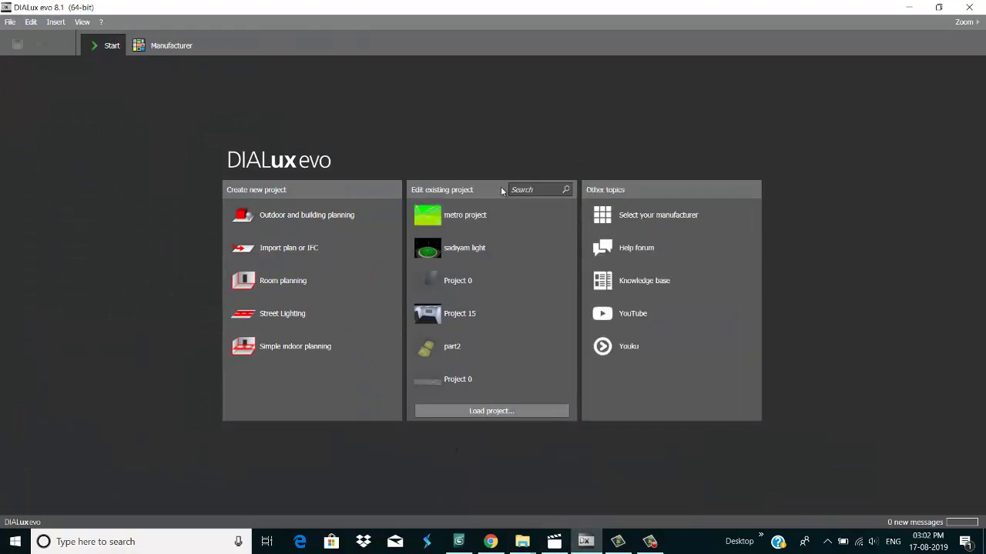
click(310, 282)
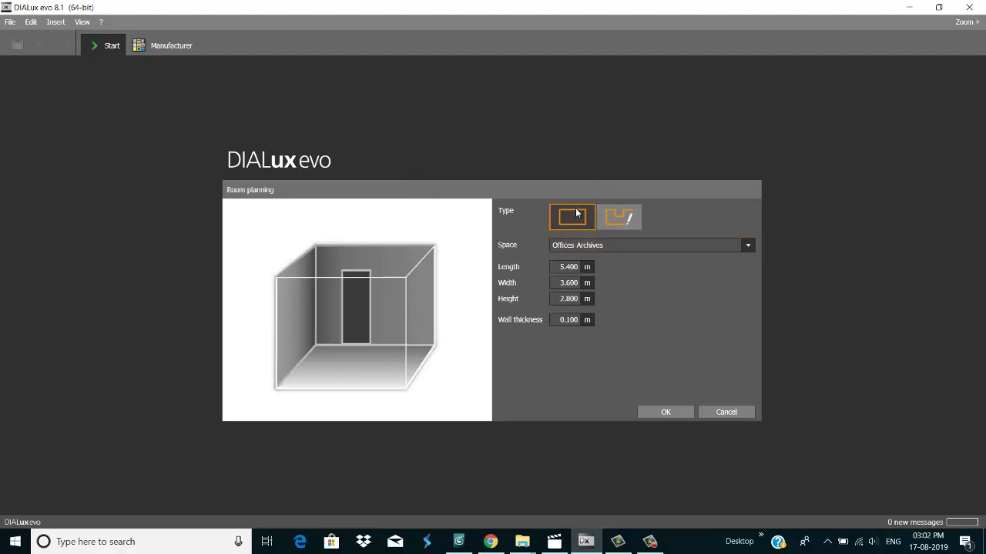
click(660, 415)
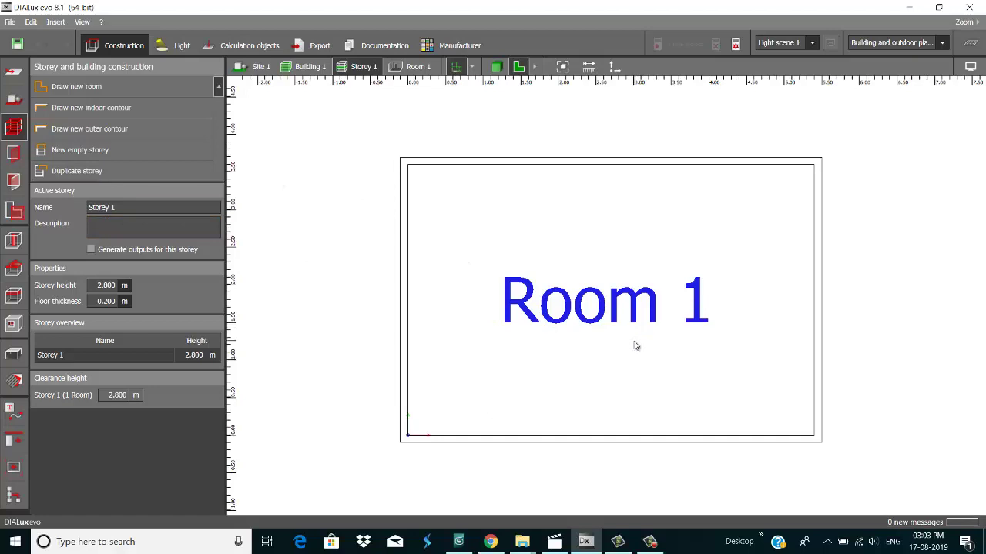
- Import the 3DS file sofa01 from the Desktop into Storey 1 and clear the selection
click(10, 23)
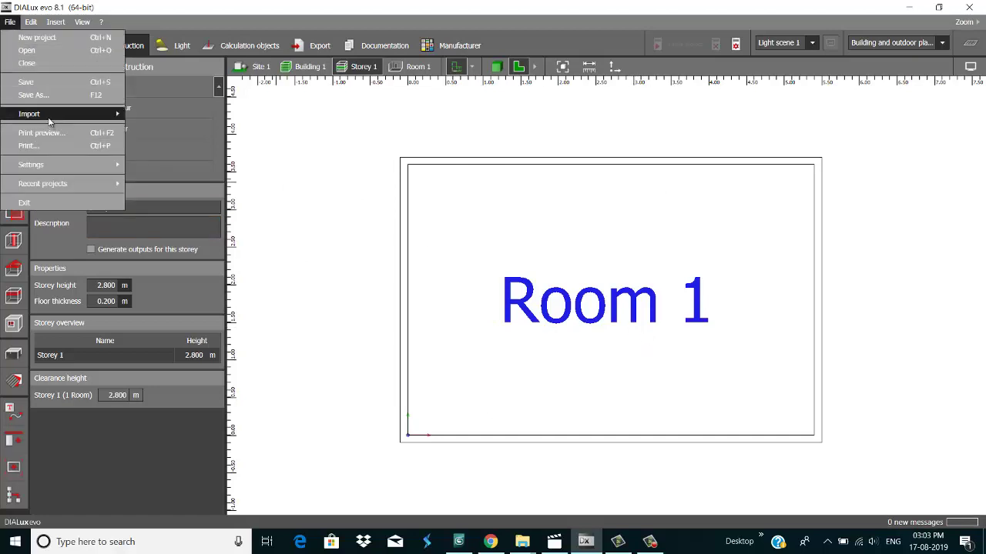
mouse_move(51, 119)
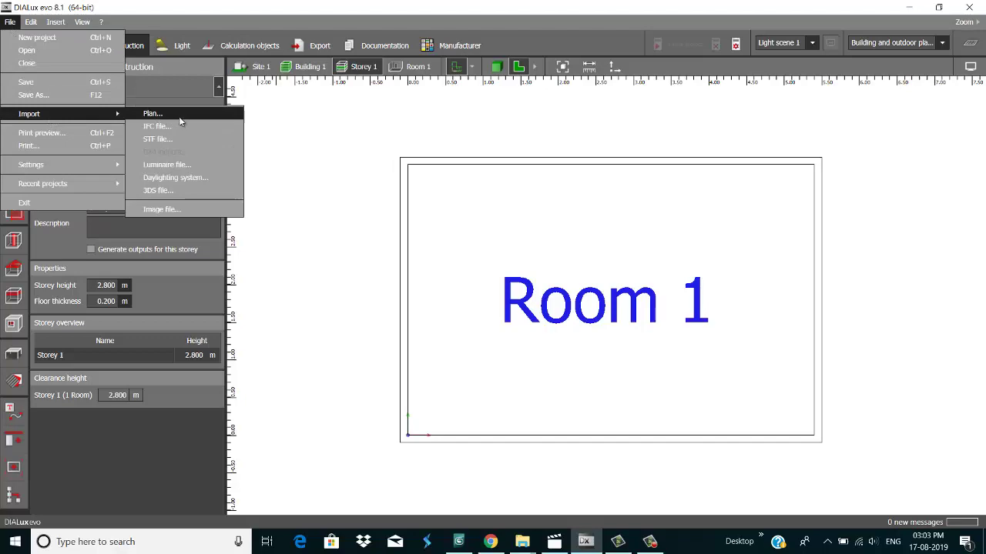
click(170, 191)
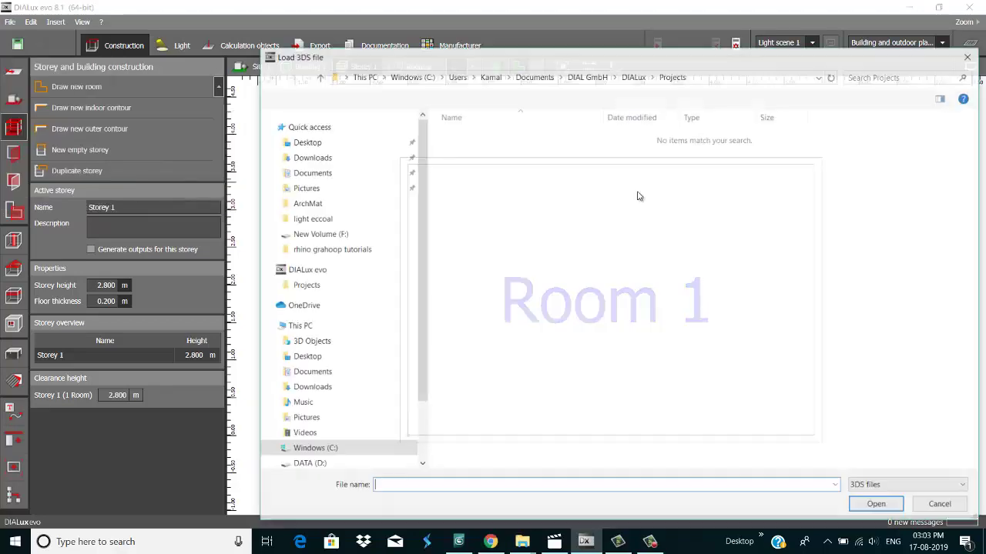
click(312, 142)
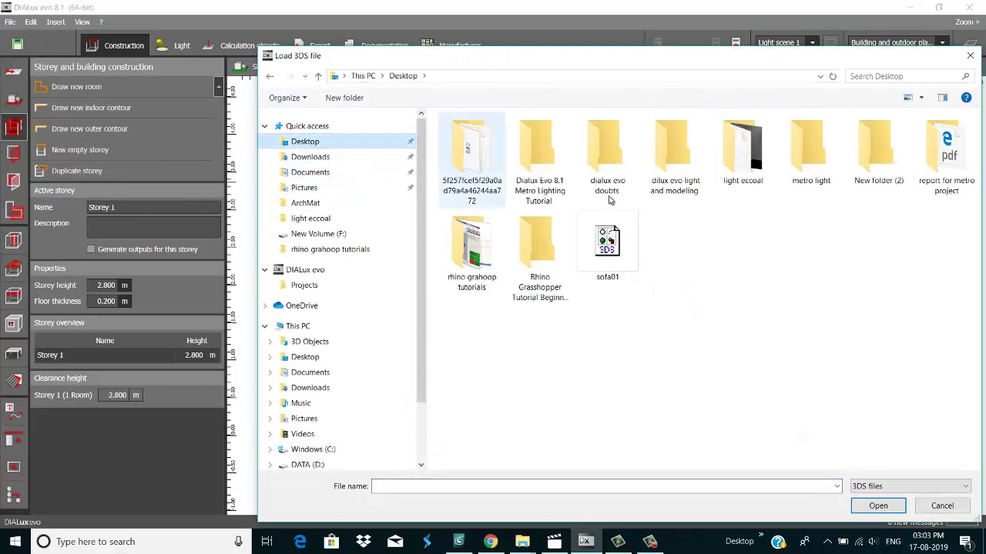
click(607, 242)
click(877, 506)
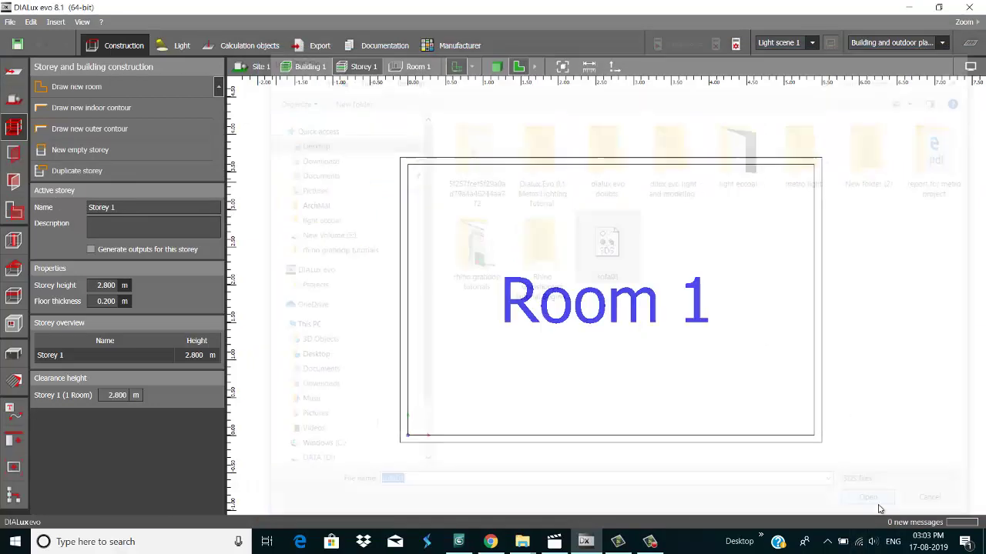
scroll(585, 323, down, 5)
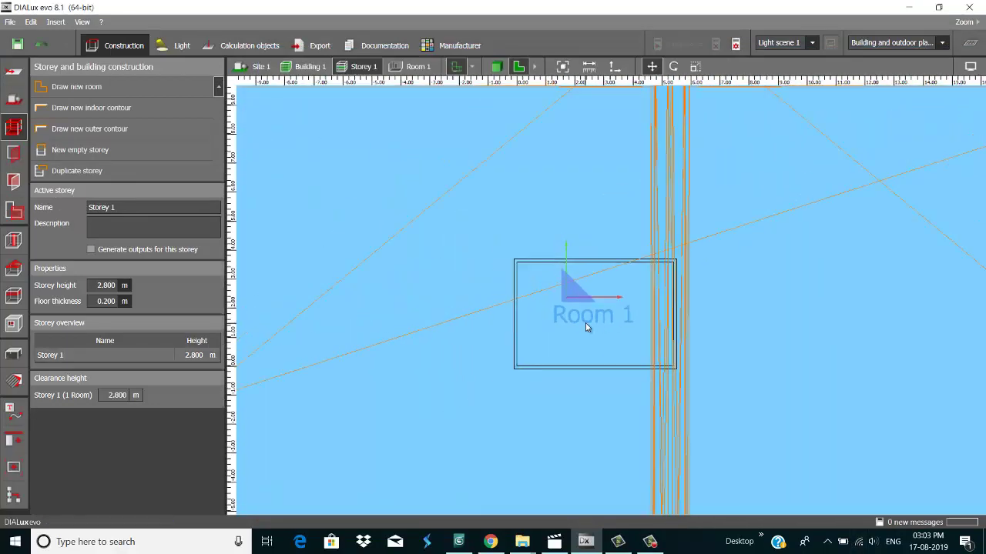
scroll(585, 325, down, 10)
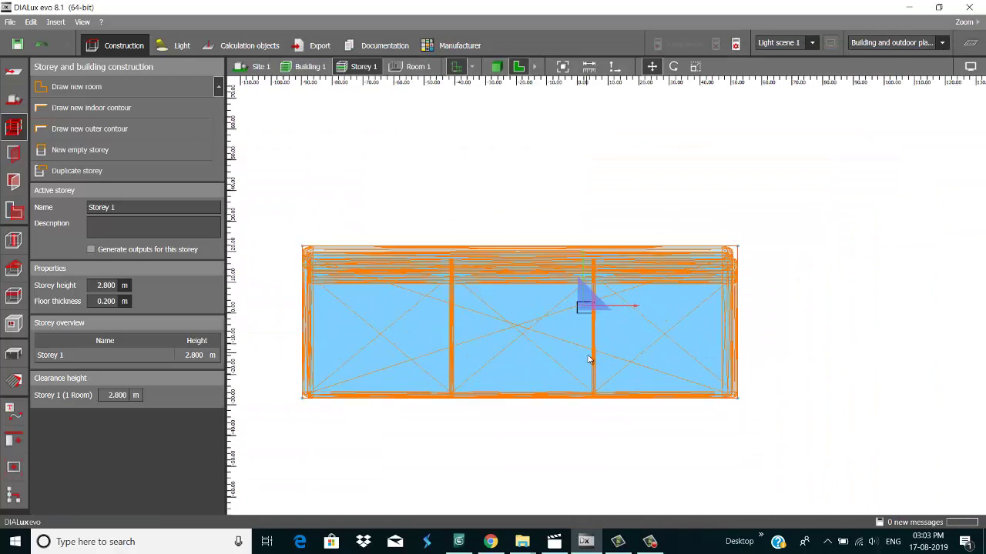
click(850, 354)
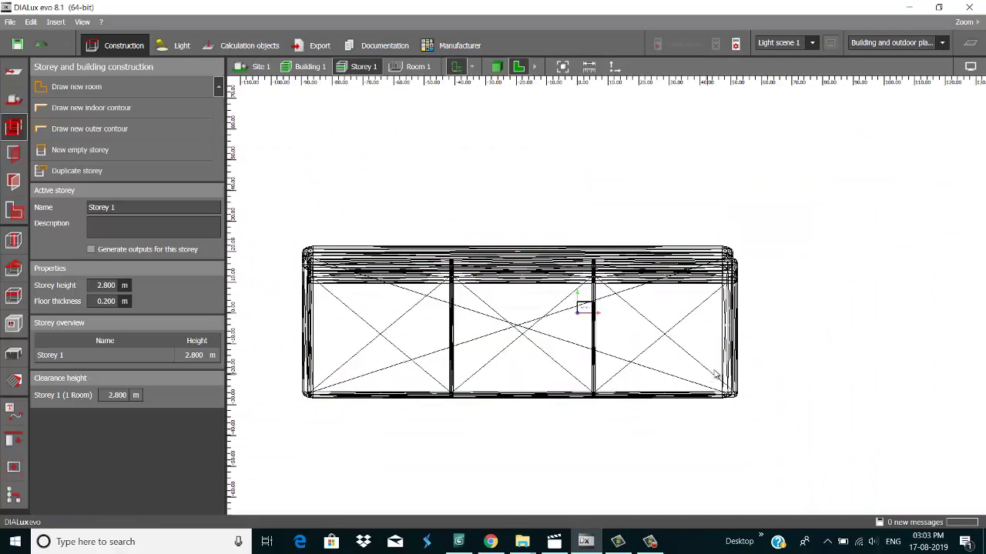
- Resize the imported sofa to 15 m by 15 m in plan and 10 m in height, and deselect it
click(719, 345)
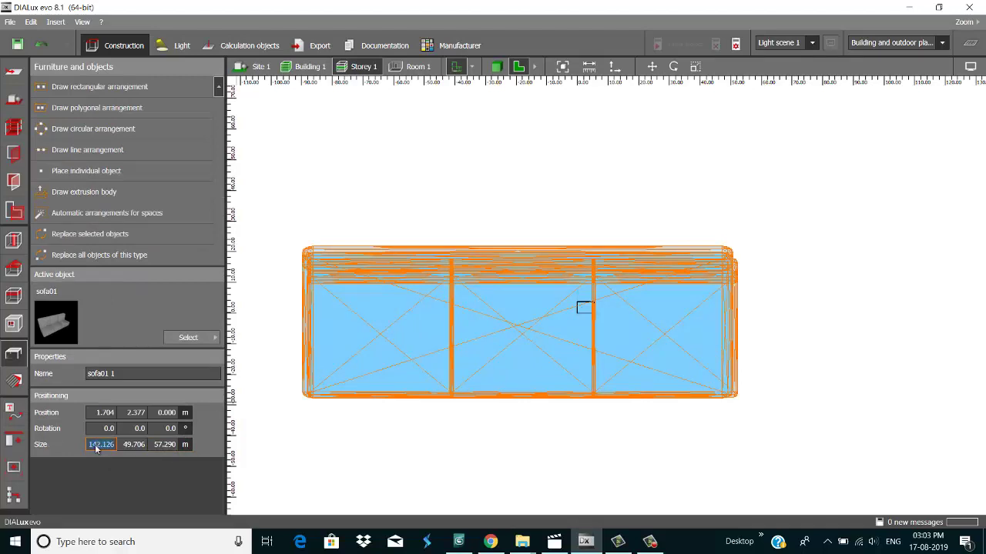
text(15)
key(Tab)
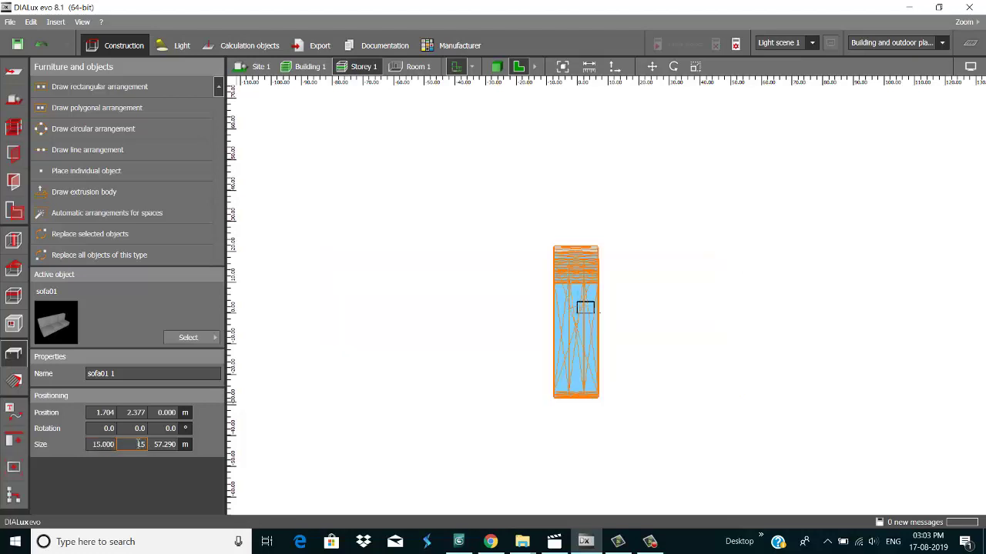
text(15)
key(Return)
click(169, 444)
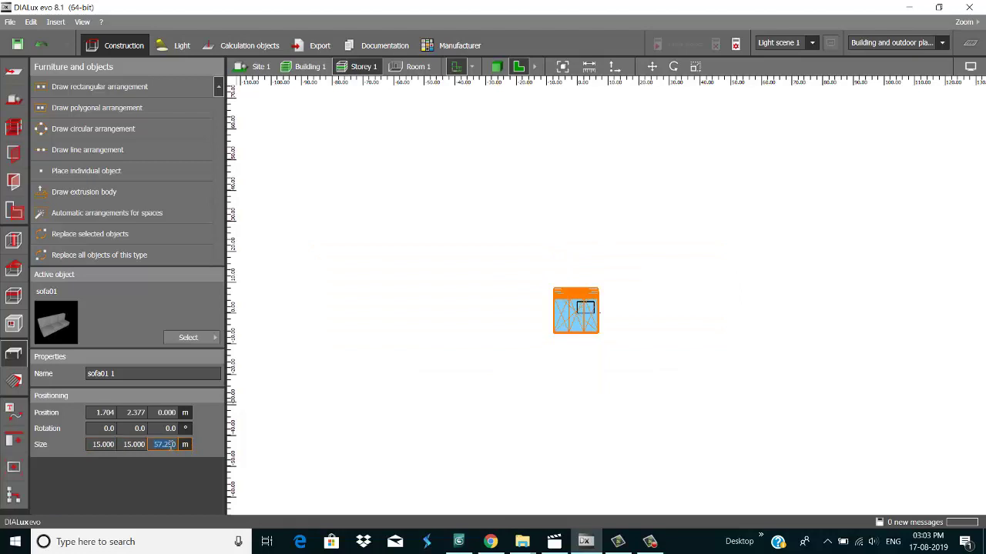
text(10)
key(Return)
key(Escape)
- Reduce the sofa's plan size to 3 m in both X and Y
scroll(590, 321, up, 2)
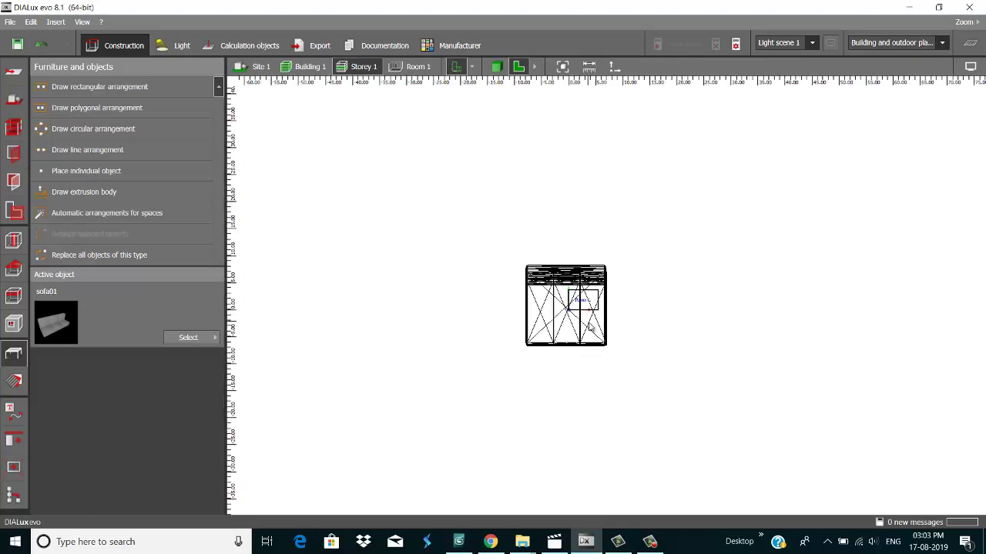
scroll(591, 331, up, 1)
click(578, 346)
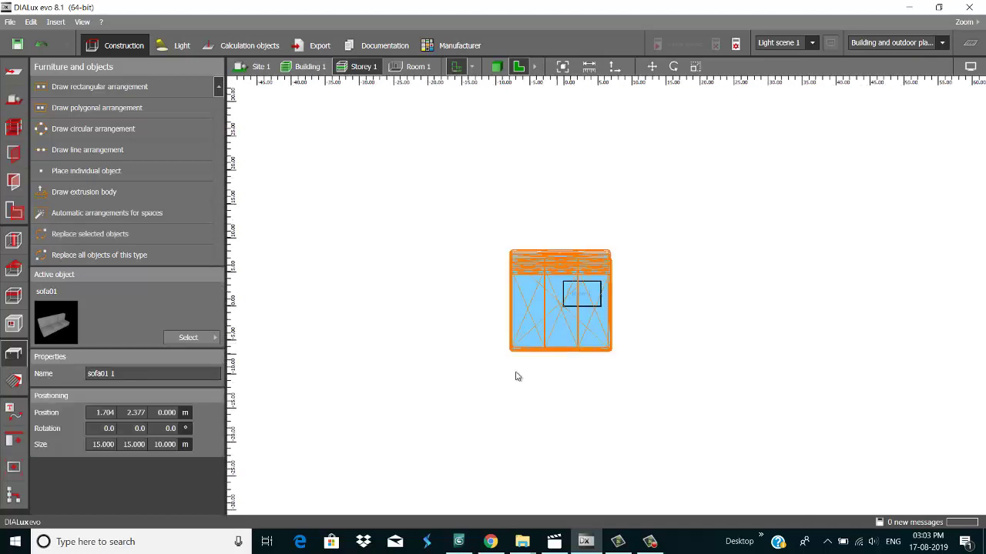
click(103, 445)
text(3)
click(133, 445)
text(3)
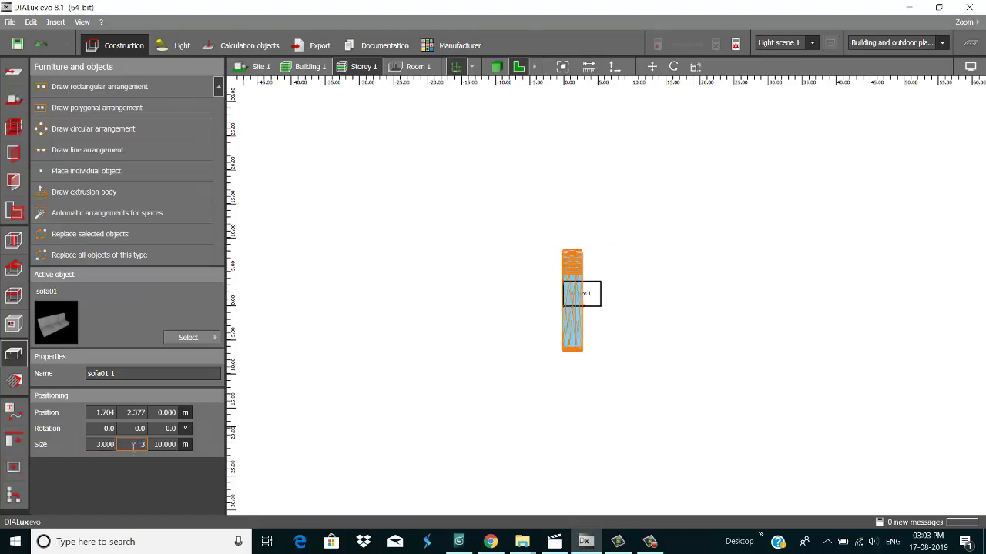
key(Return)
- Set the sofa's X size to 1 m and its Y size to 2 m so it fits inside Room 1
scroll(655, 288, up, 4)
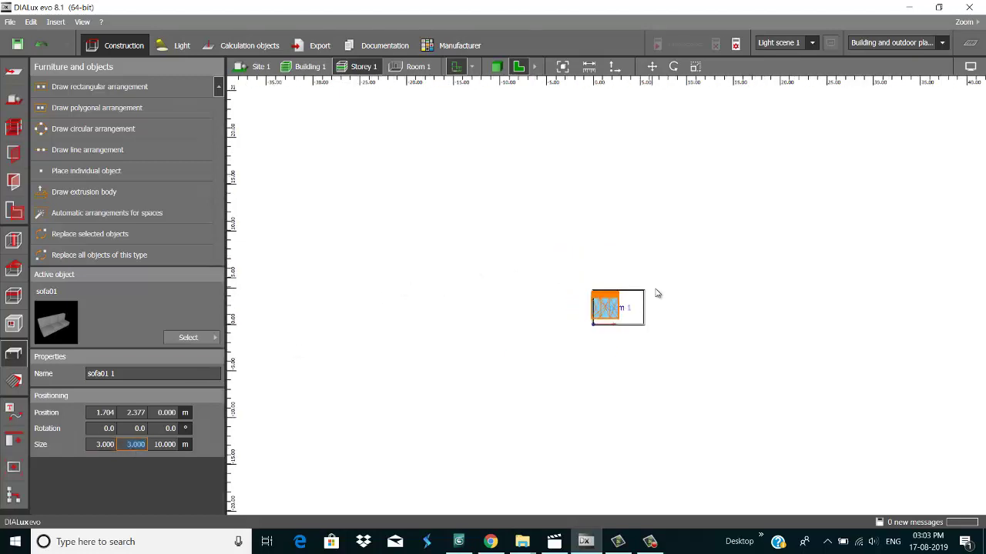
scroll(614, 334, up, 3)
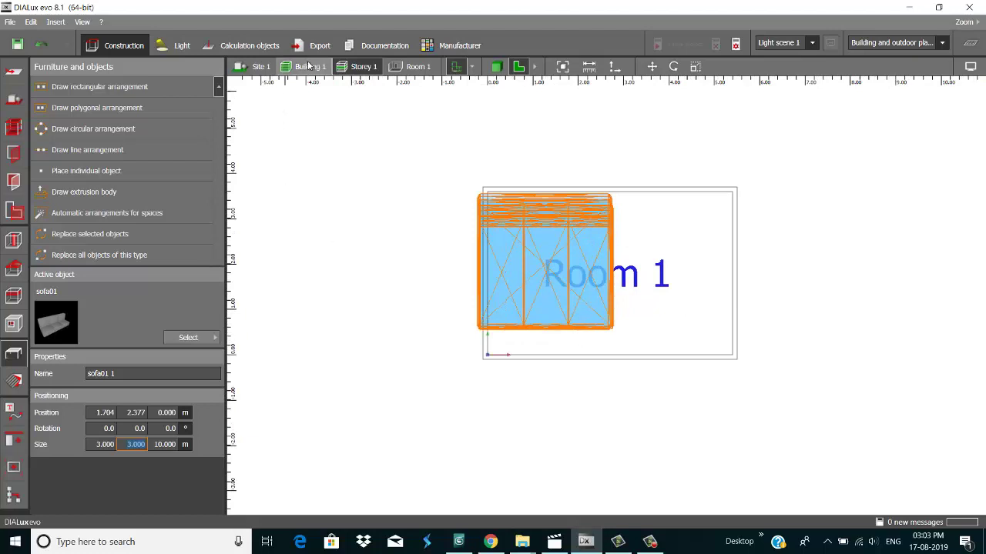
click(102, 446)
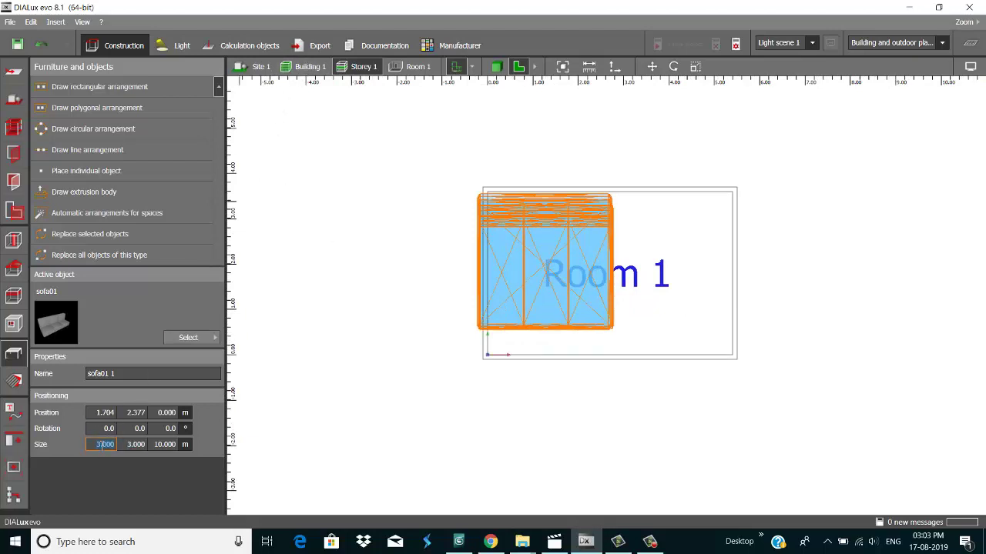
text(1)
key(Tab)
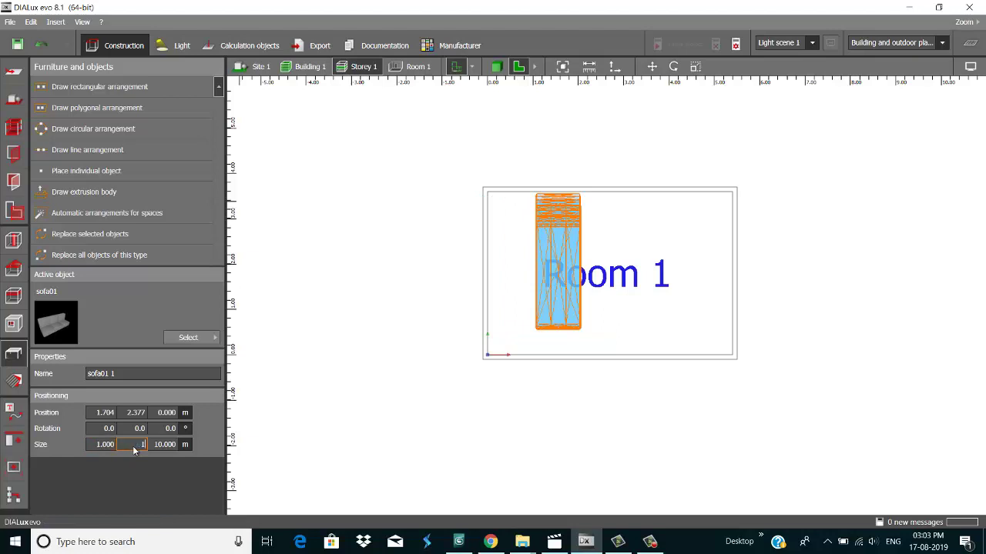
key(Return)
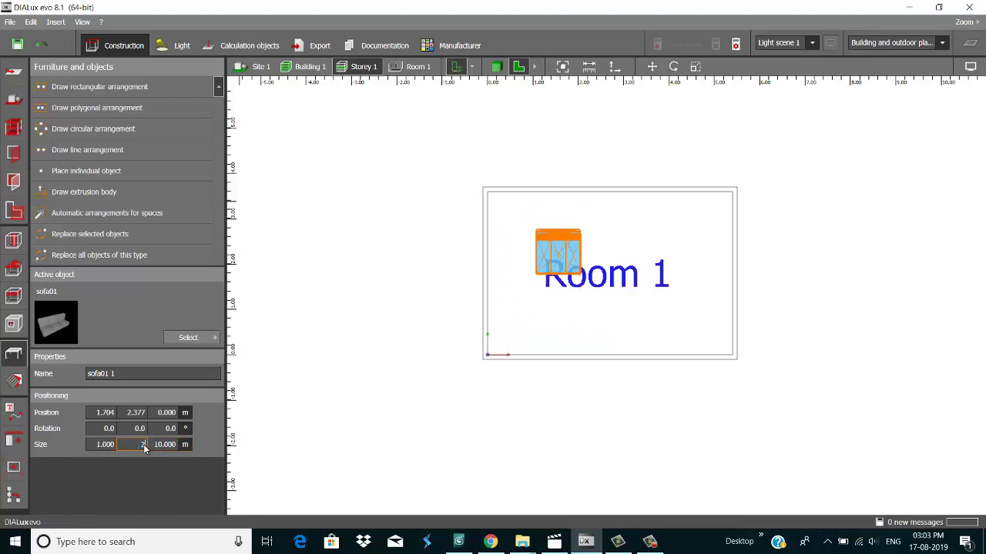
key(Return)
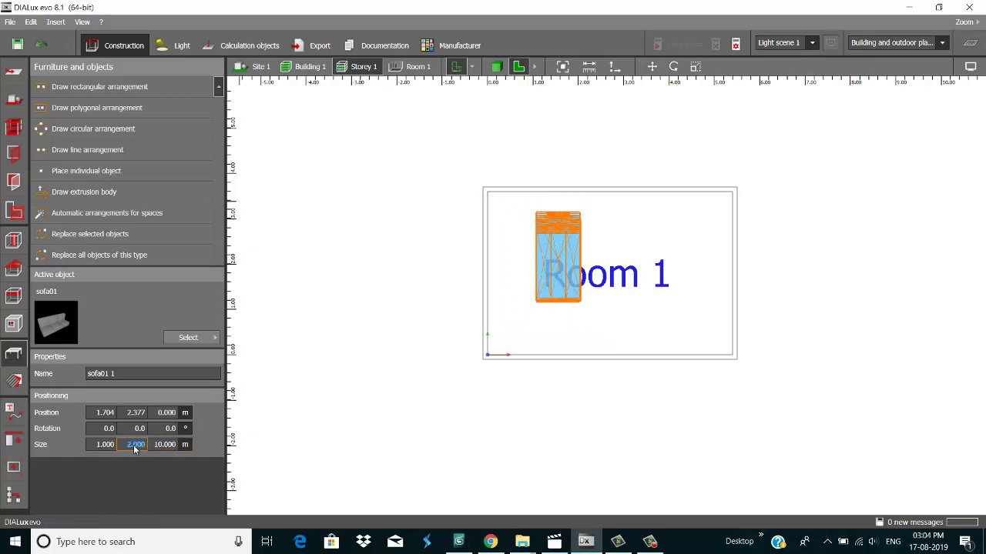
- Set the sofa's size to 2 m in X, 1 m in Y and 1 m in height
click(104, 445)
key(Return)
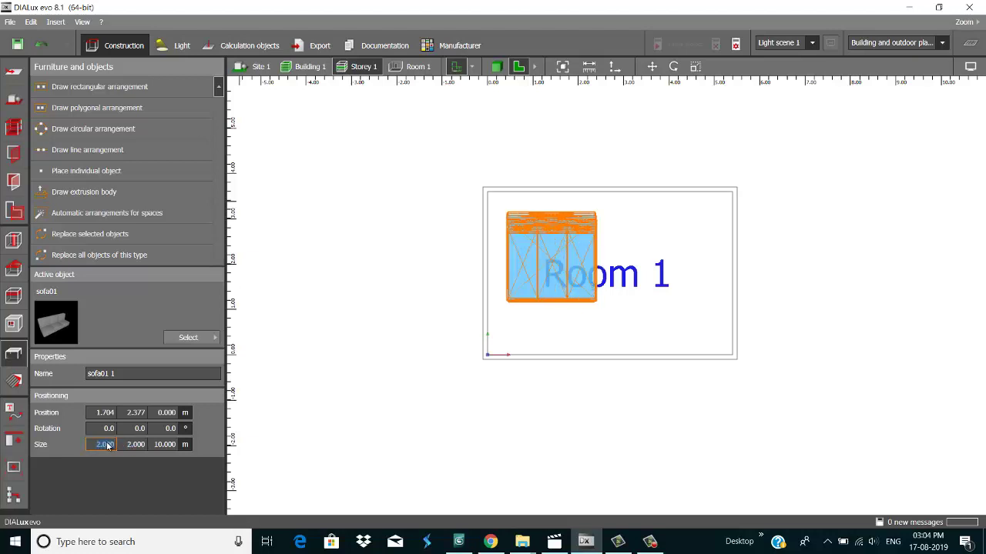
click(129, 446)
key(Return)
click(170, 444)
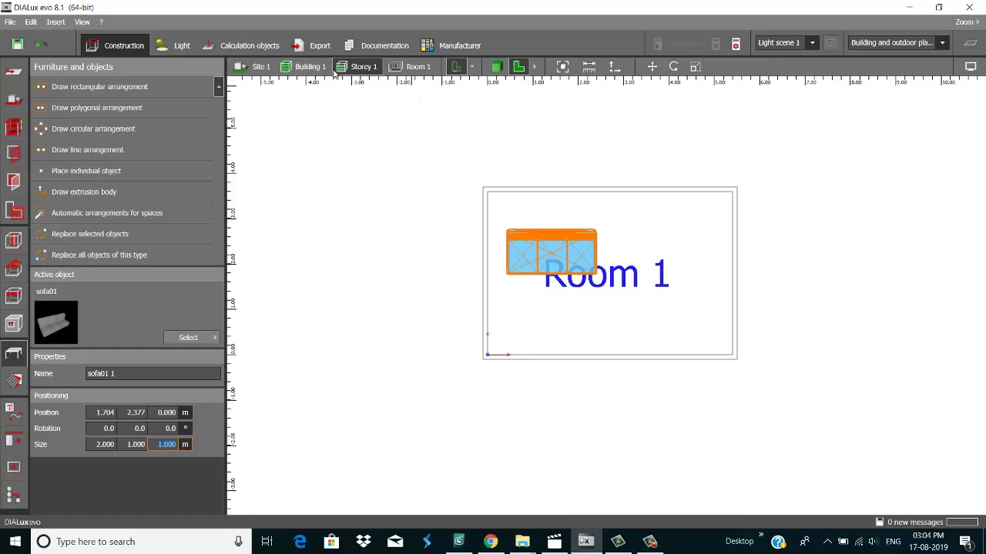
- Move the sofa in the 3D view to the back wall of Room 1, at about X 1.72 m and Y 3.31 m
click(499, 68)
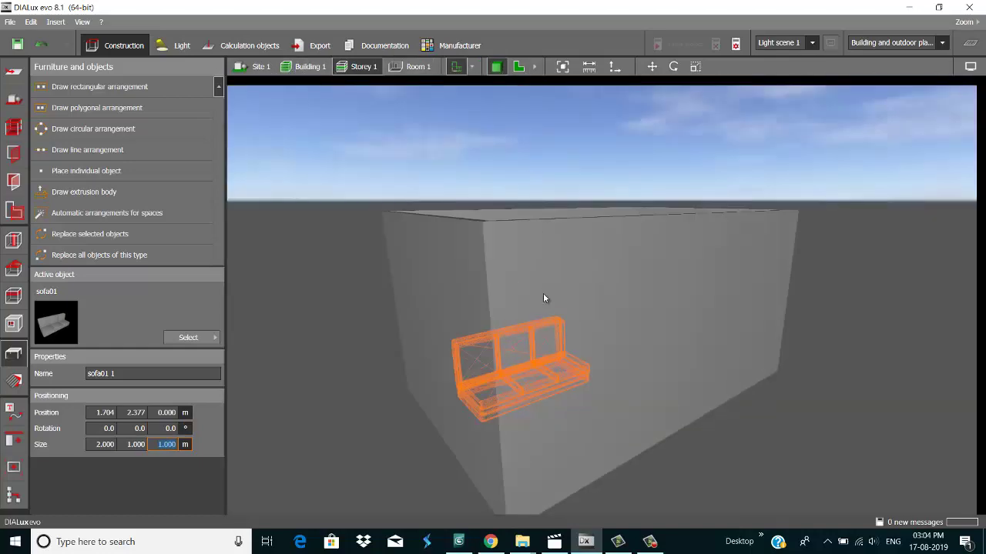
right_drag(543, 298, 501, 254)
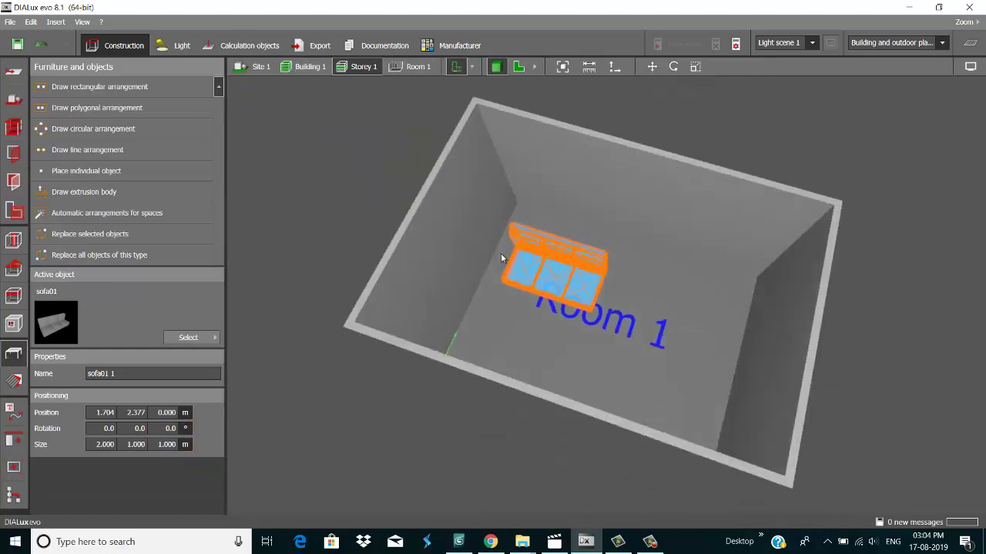
scroll(536, 268, up, 5)
right_drag(701, 282, 599, 298)
right_drag(698, 303, 614, 336)
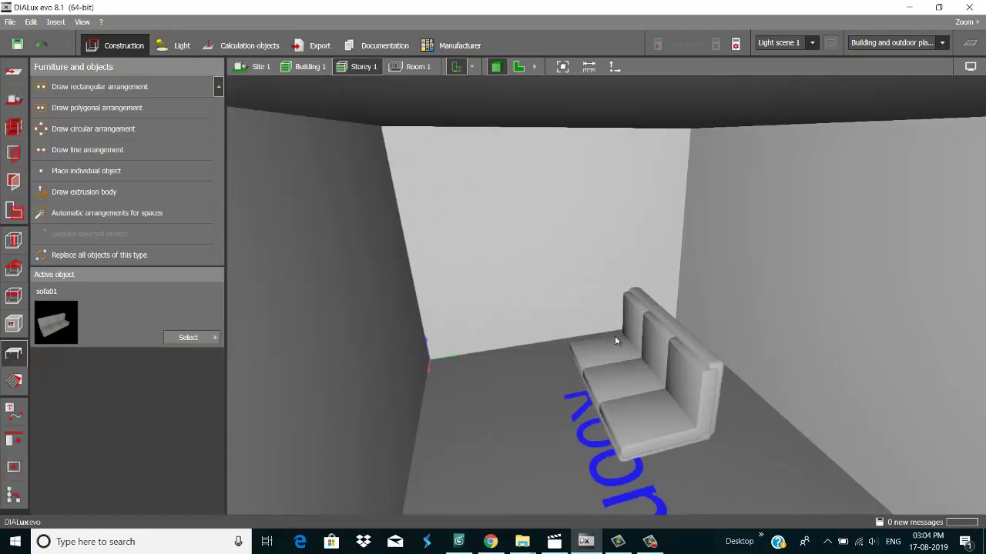
click(622, 343)
click(651, 67)
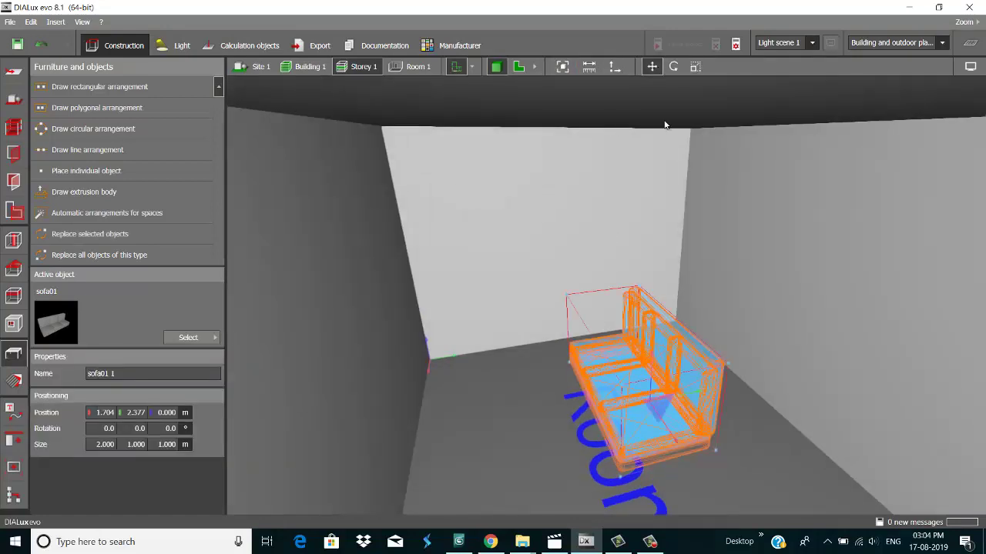
drag(679, 400, 697, 385)
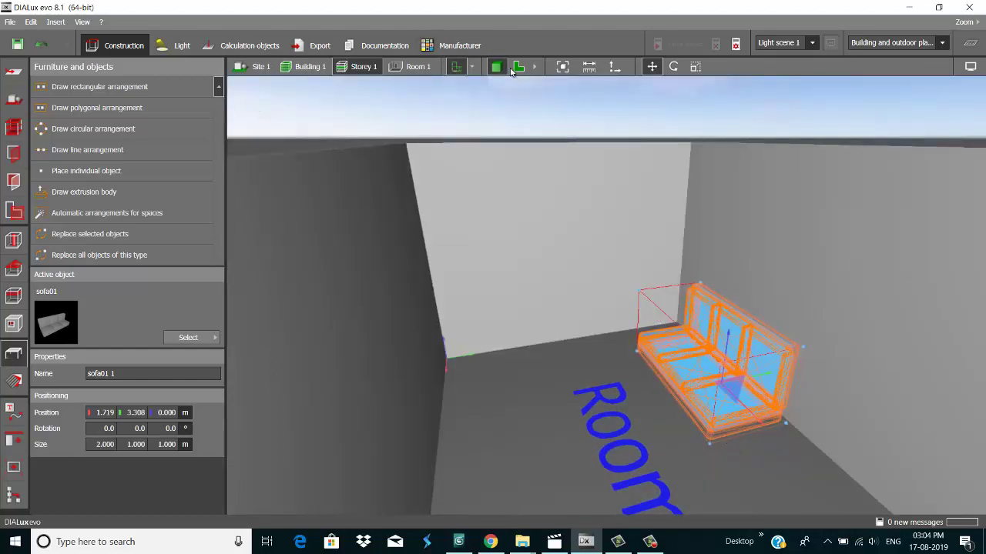
- In an elevation view, raise the sofa to about 0.15 m and shift it off the wall to about Y 3.21 m
click(534, 67)
click(561, 67)
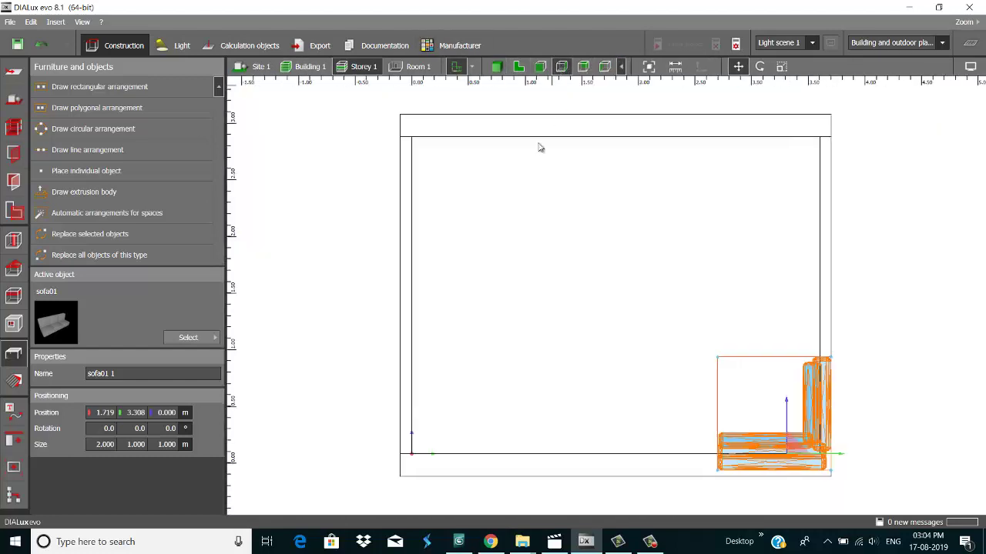
drag(788, 440, 810, 445)
- Copy the sofa in the 3D view to the opposite side of Room 1, at about Y 0.92 m
click(496, 67)
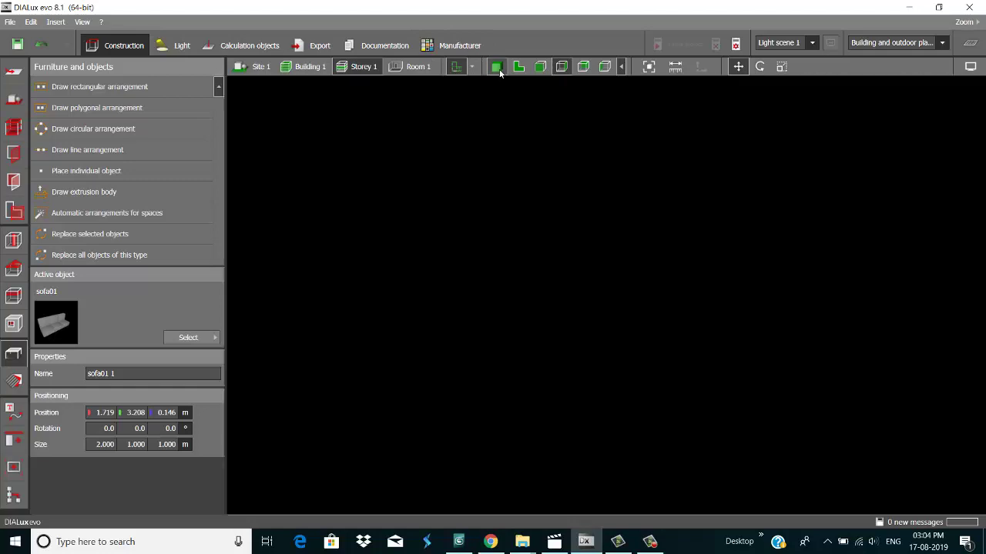
scroll(645, 298, up, 2)
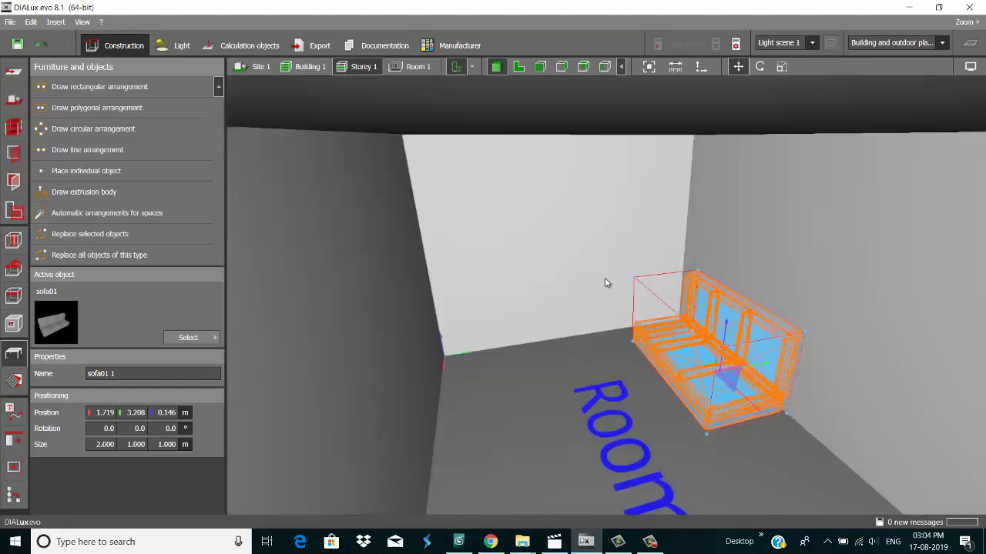
click(735, 377)
click(726, 378)
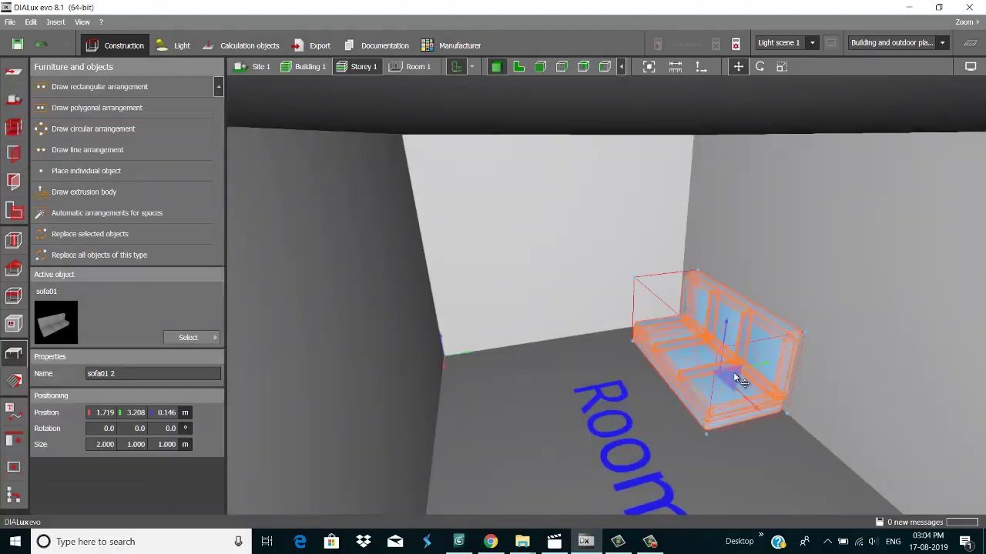
ctrl+drag(723, 378, 539, 445)
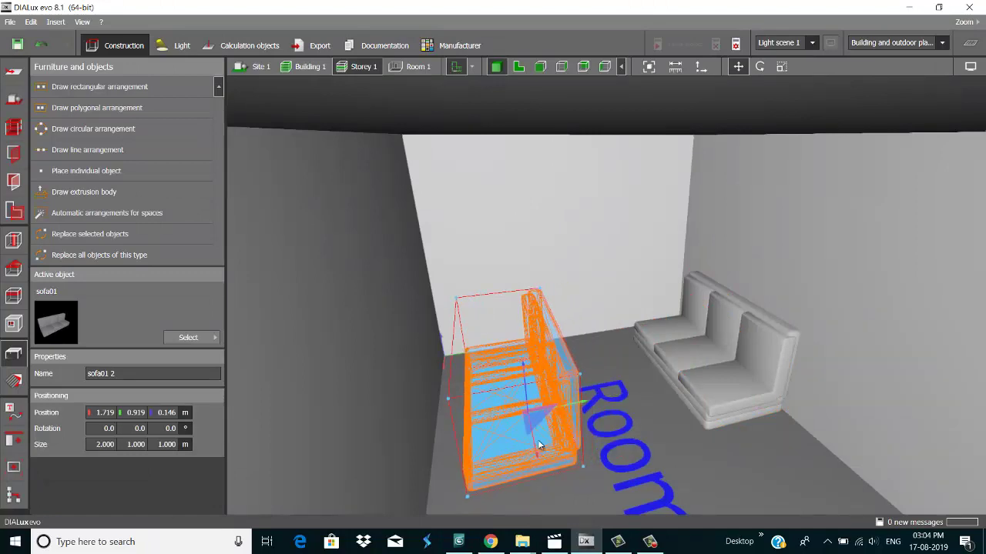
- In plan view, rotate the copied sofa 180° about Z and move it to about X 1.2 m, Y 0.65 m
click(518, 66)
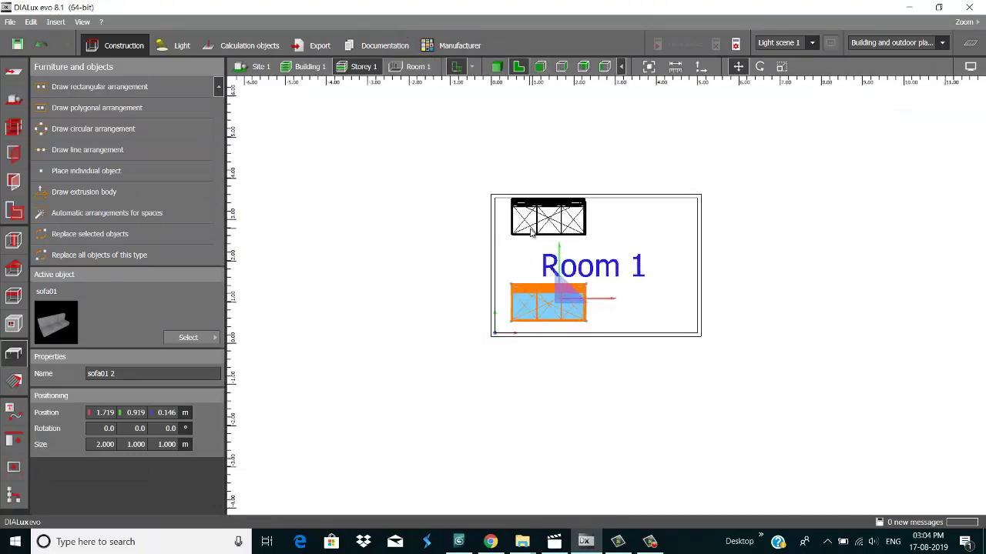
scroll(617, 324, up, 1)
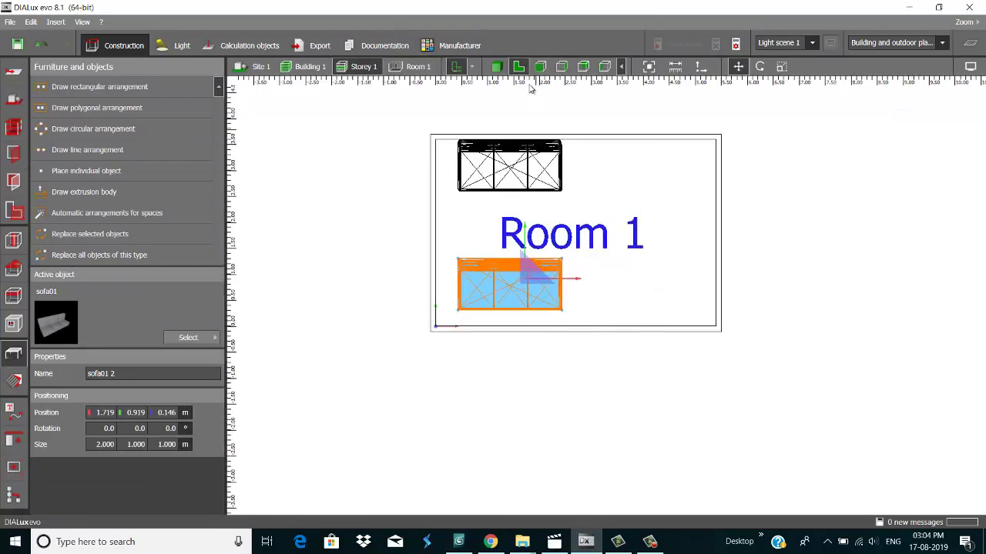
click(759, 67)
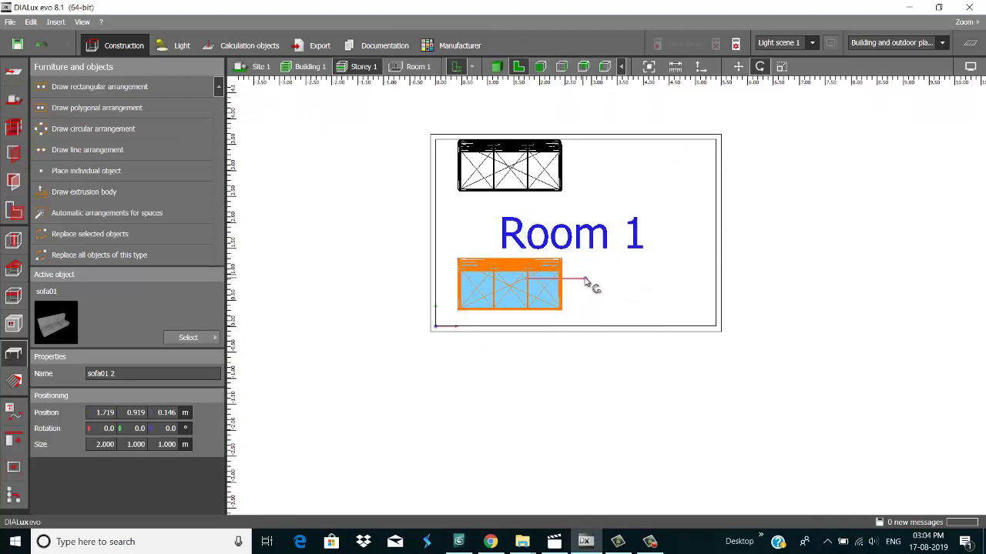
drag(590, 283, 416, 300)
click(738, 66)
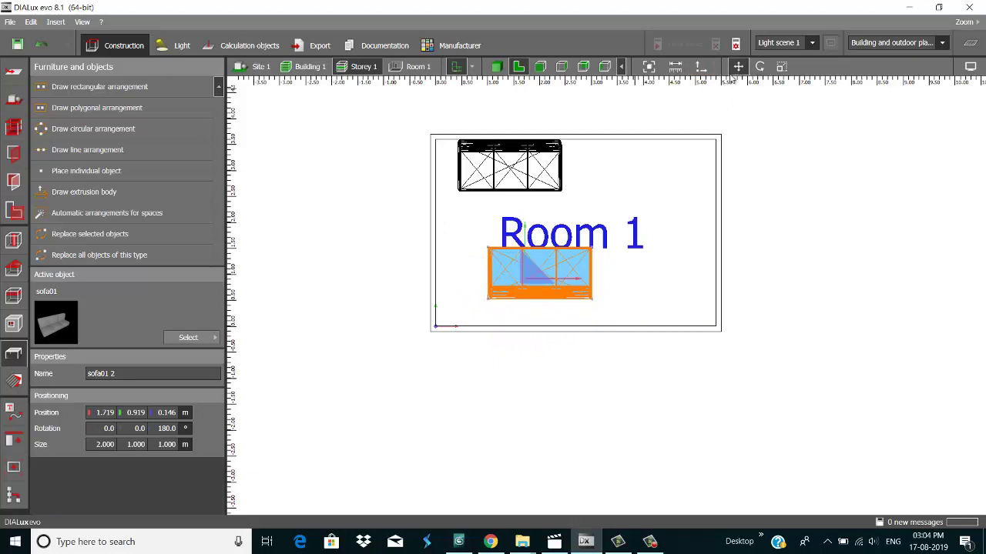
drag(518, 288, 501, 289)
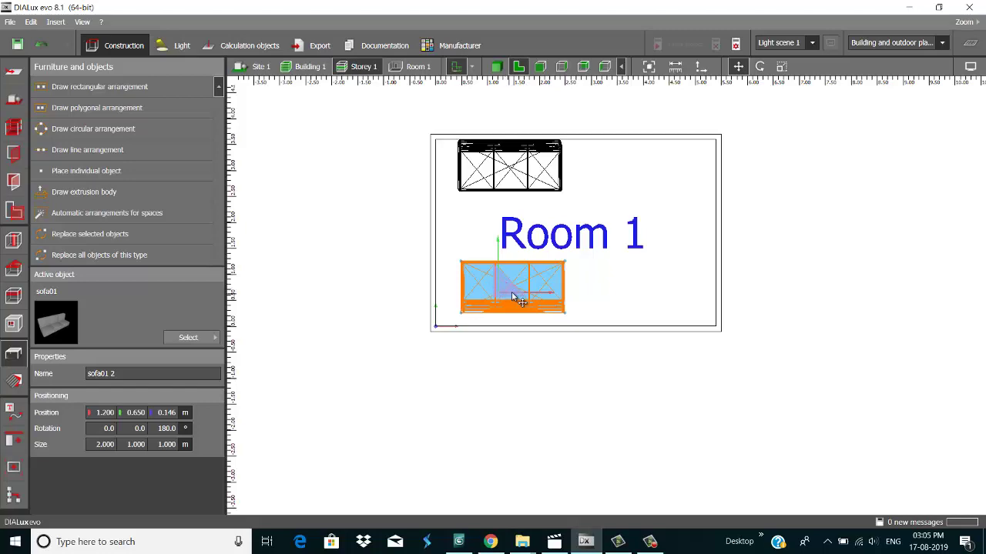
- Switch to Chrome and search YouTube for "gemini architectural"
click(489, 542)
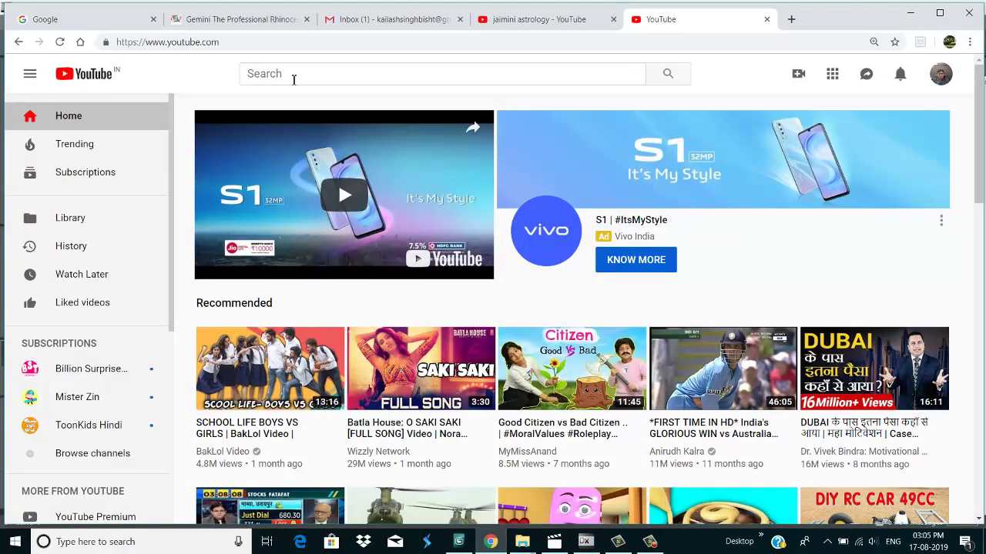
click(303, 75)
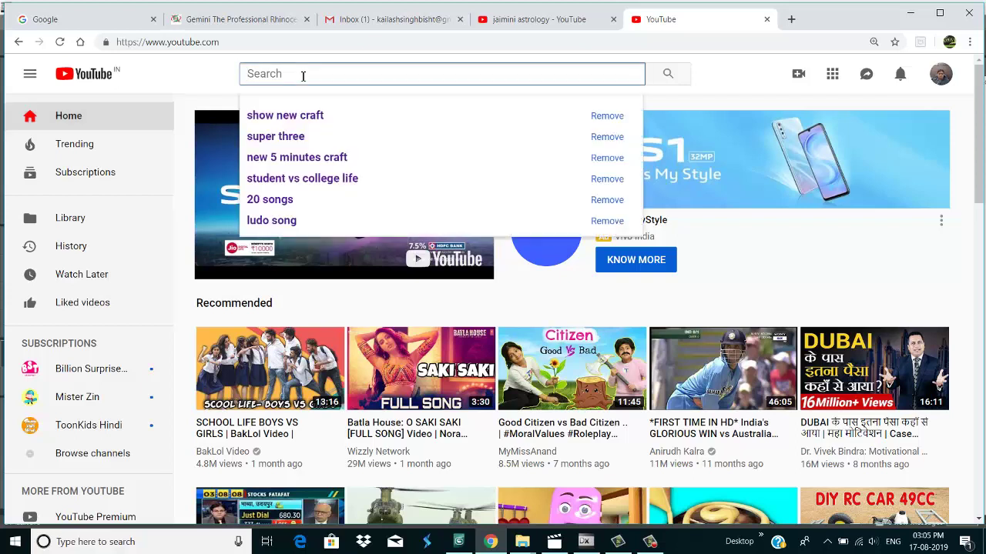
text(ge)
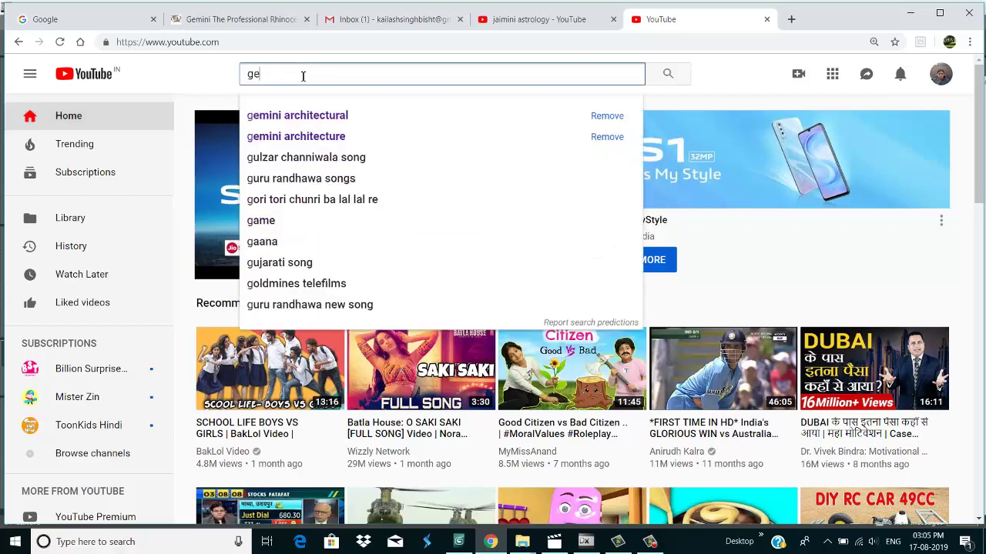
click(296, 115)
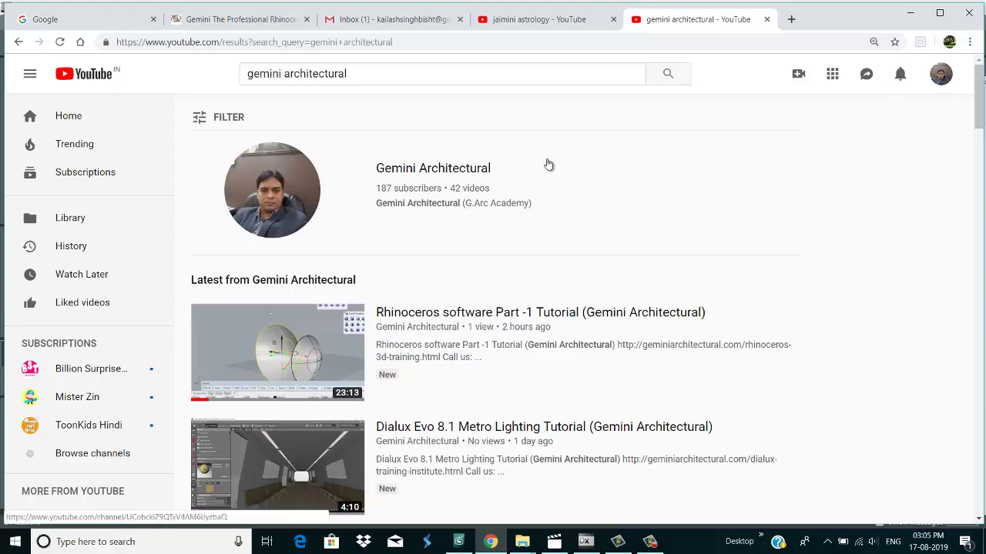
- Look through the course categories on the Gemini Architectural website, including Interior Designing
click(239, 19)
mouse_move(382, 199)
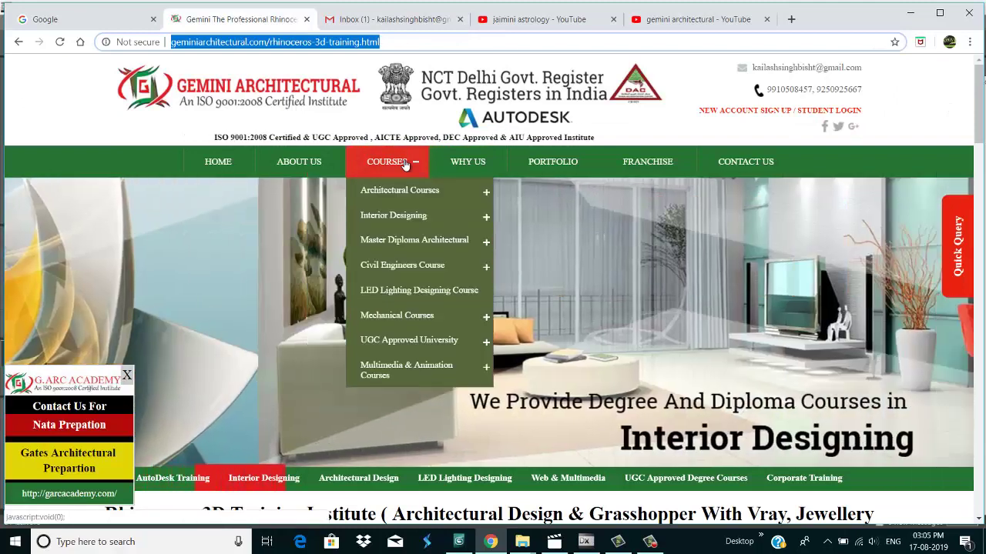
mouse_move(407, 218)
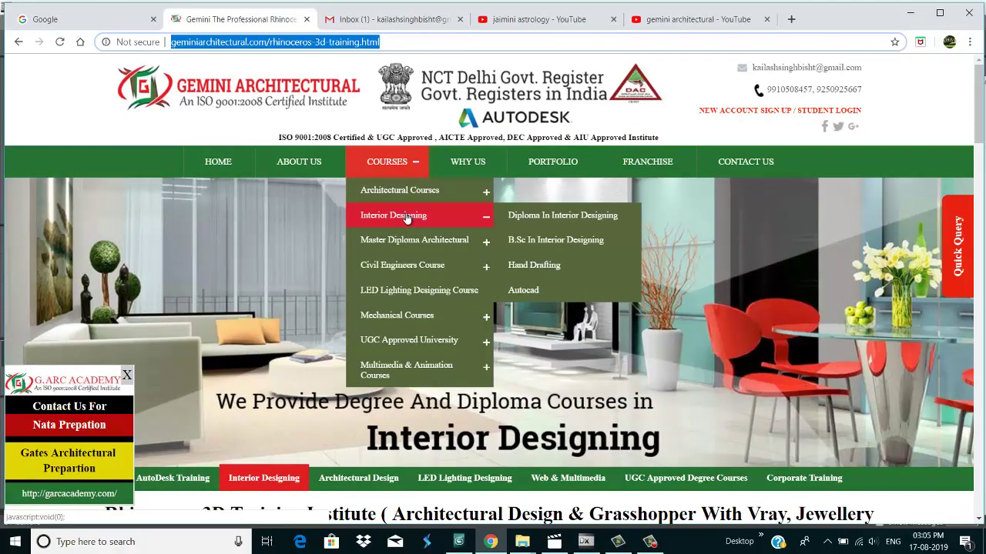
mouse_move(412, 197)
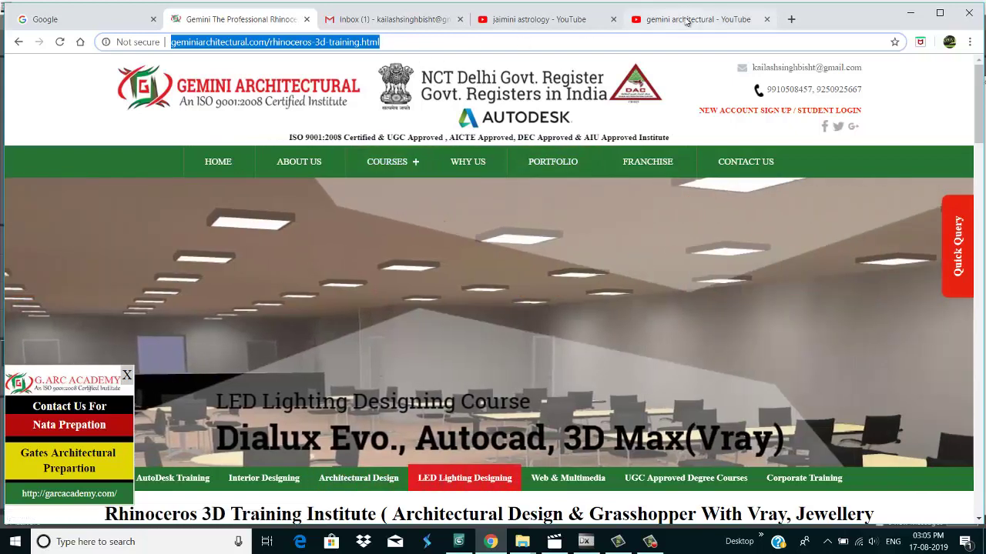
- Return to the YouTube search results, open the Gemini Architectural channel and look over its home page uploads
click(688, 21)
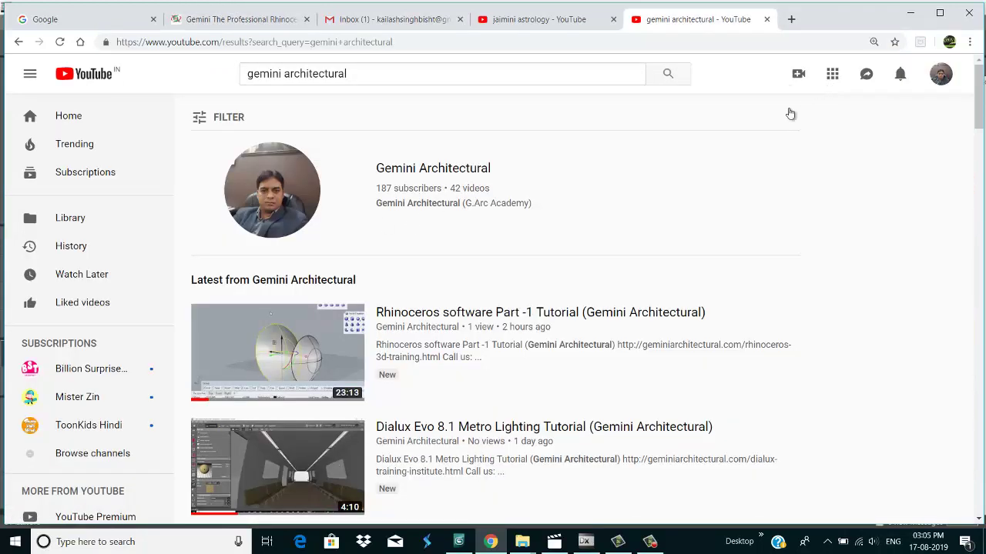
scroll(424, 218, down, 2)
scroll(424, 220, up, 2)
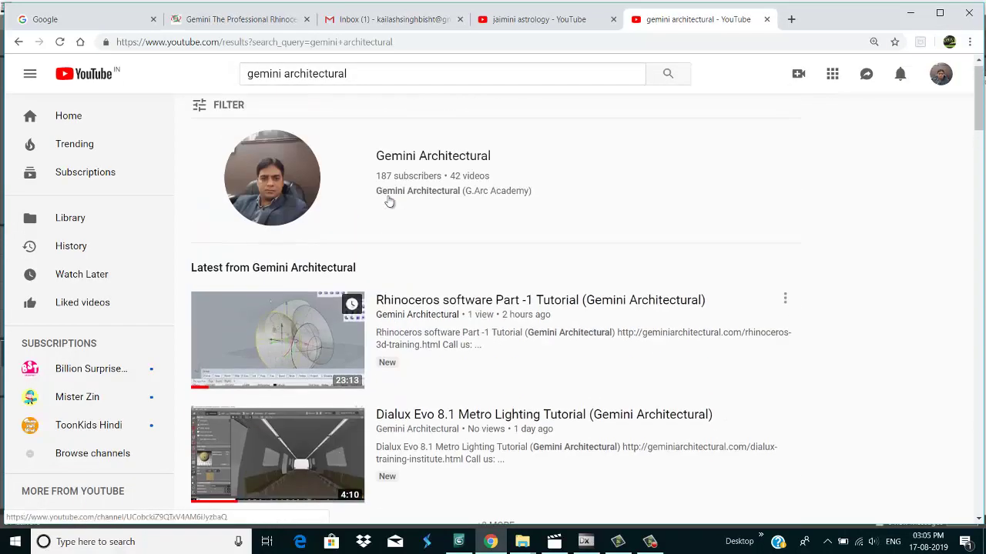
click(435, 193)
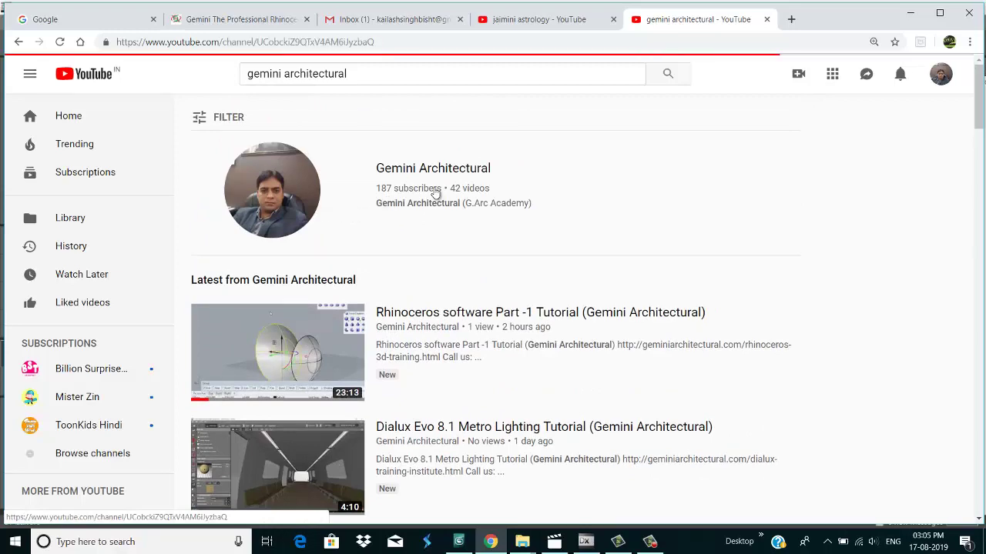
scroll(400, 208, down, 3)
scroll(379, 217, down, 3)
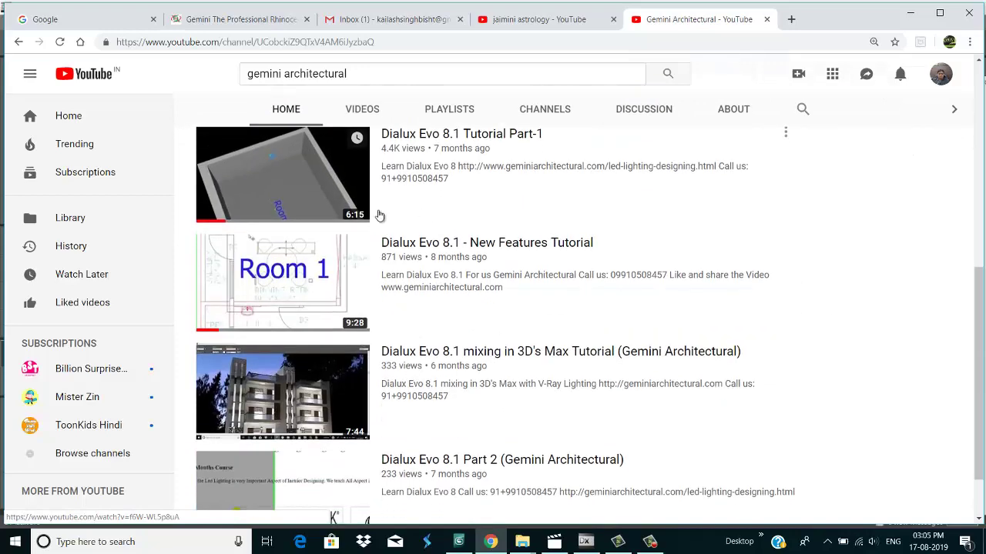
scroll(379, 217, down, 1)
scroll(369, 224, up, 4)
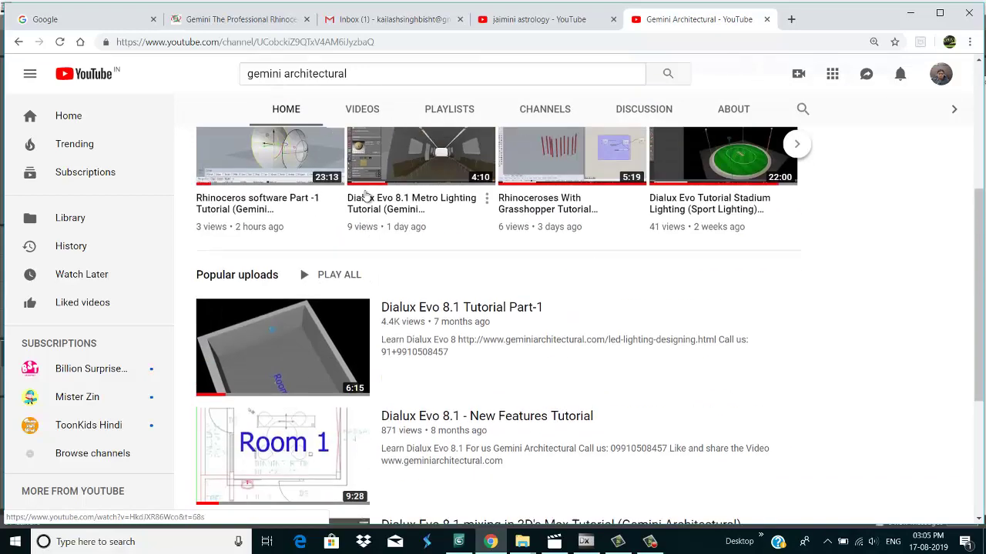
- Show all videos of the Gemini Architectural channel and look through the list of uploads
click(362, 109)
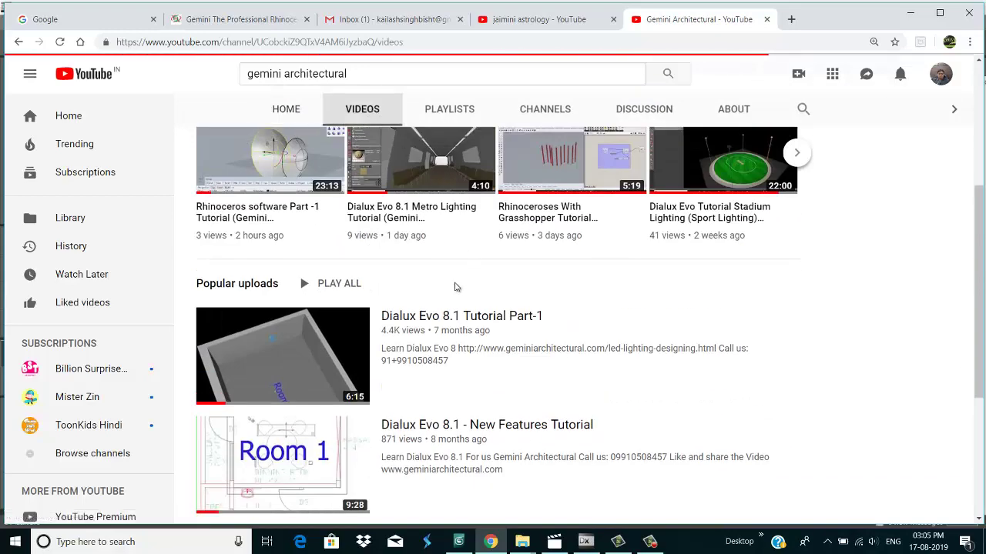
scroll(456, 287, down, 2)
scroll(456, 288, down, 3)
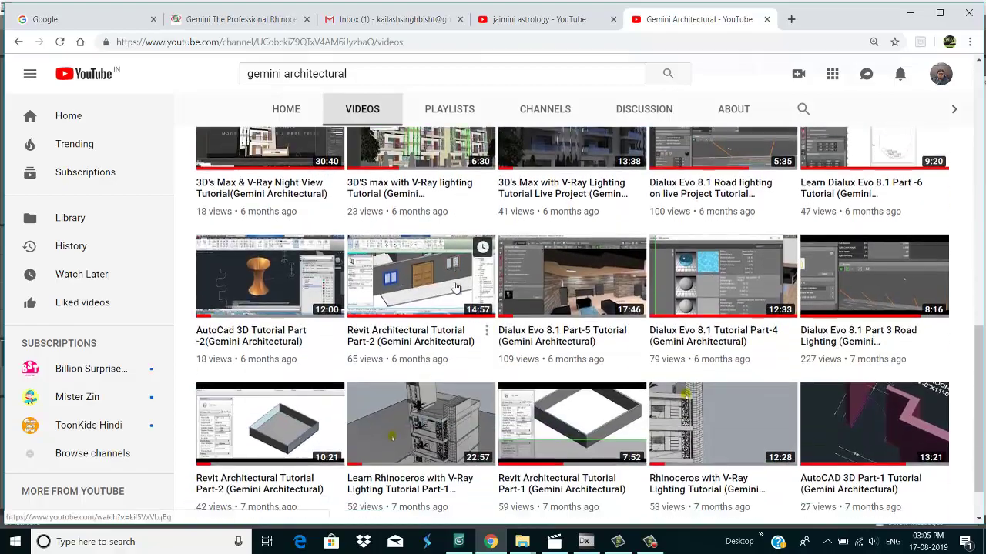
scroll(520, 235, down, 5)
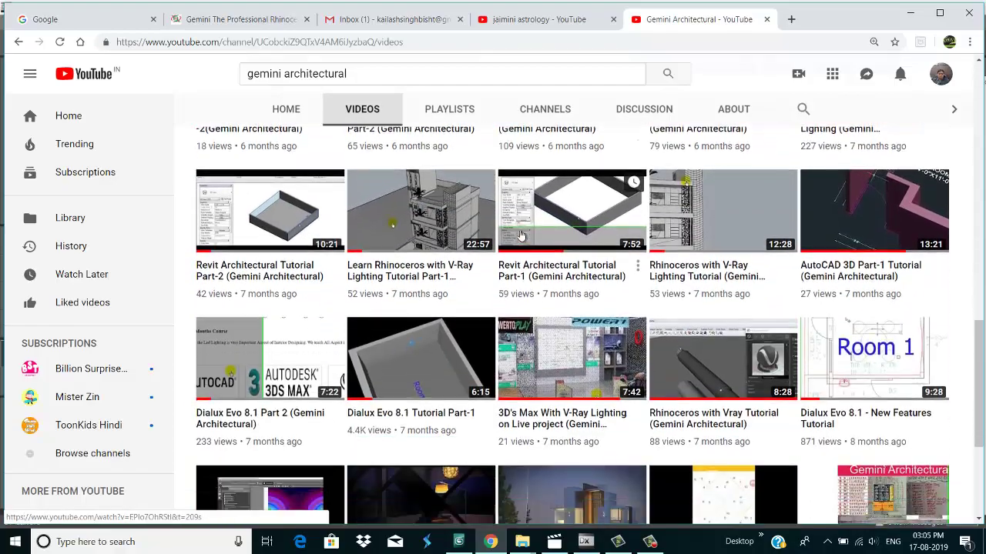
scroll(520, 234, up, 8)
scroll(520, 238, up, 8)
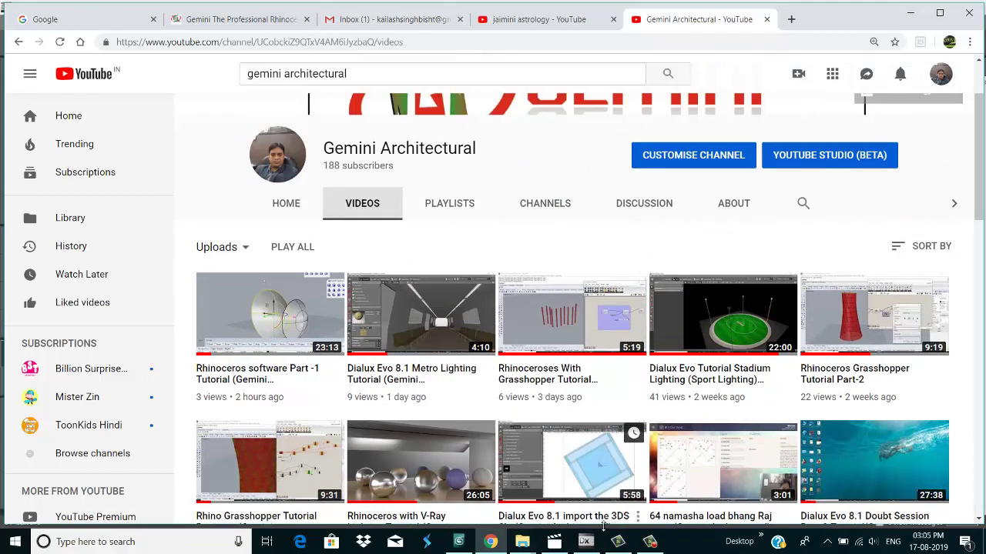
- Switch to DIALux evo and start a rectangular luminaire arrangement with the DPO12-38-041 Prizma EM3 DT 840 luminaire
click(585, 542)
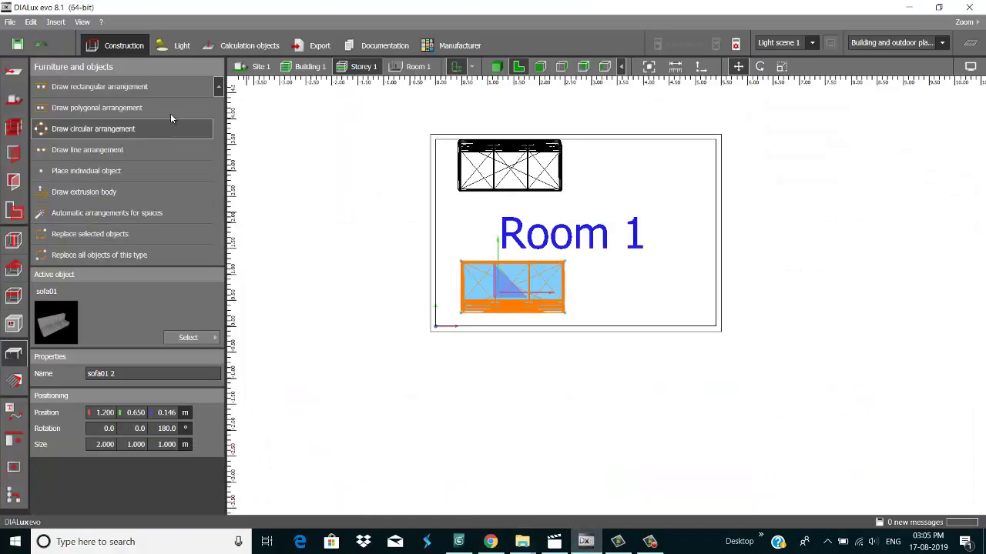
click(175, 48)
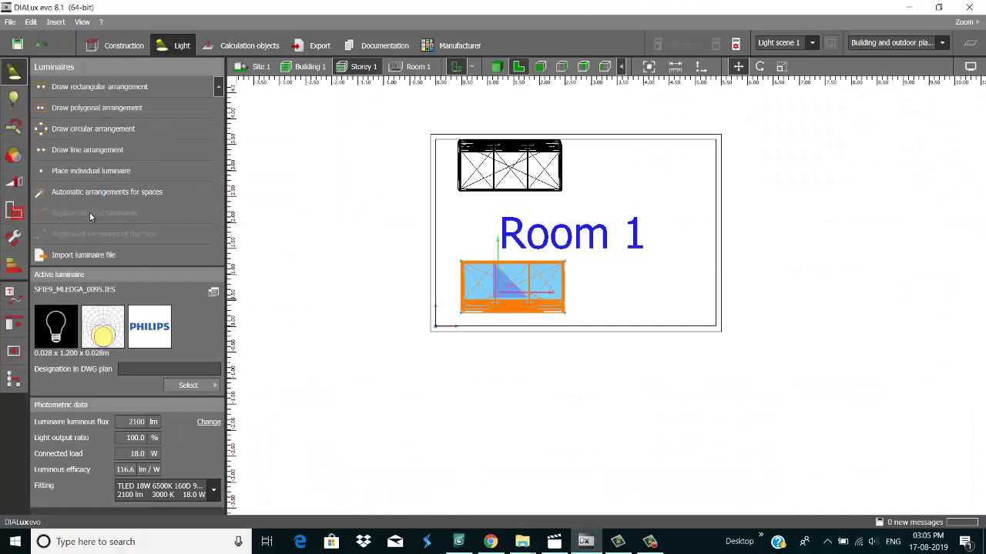
click(75, 89)
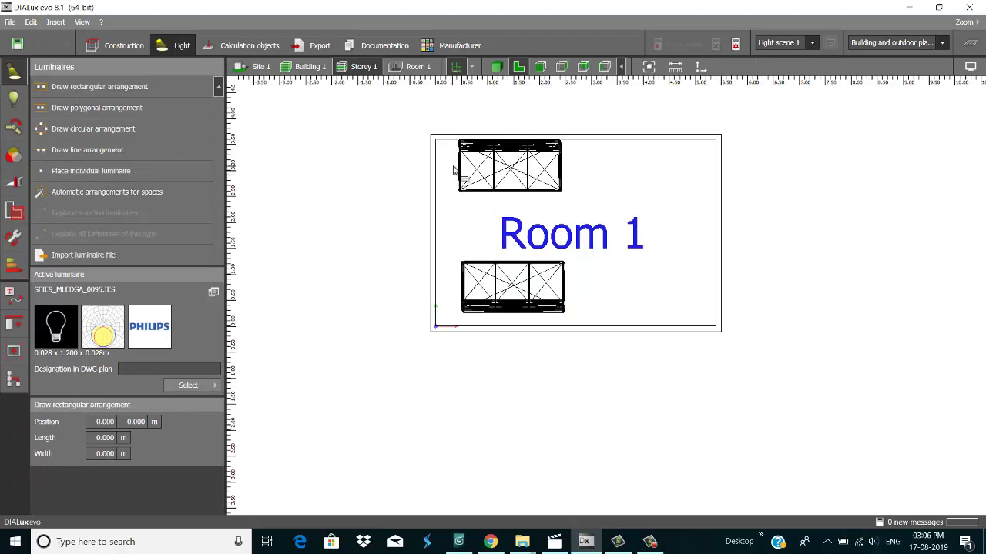
click(199, 387)
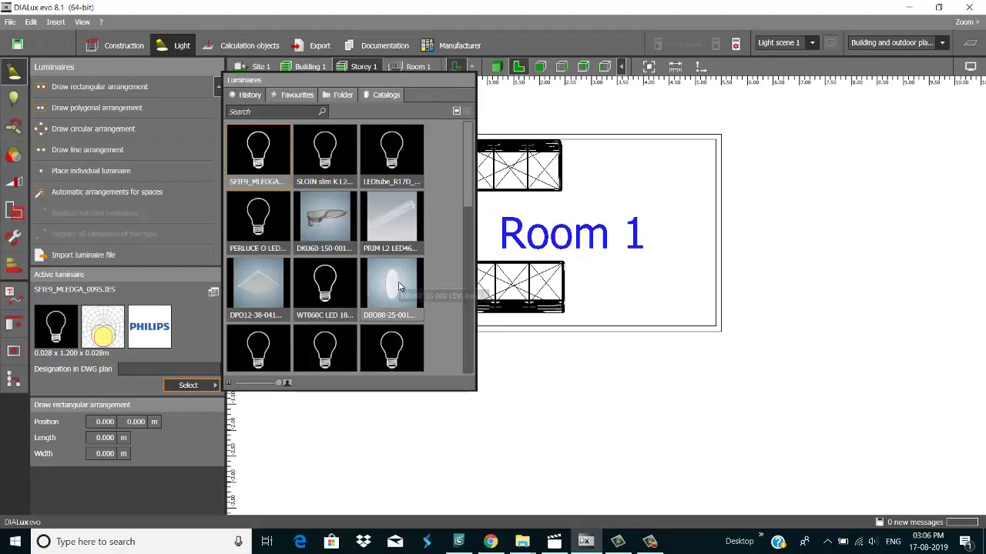
scroll(397, 266, down, 2)
scroll(392, 247, up, 1)
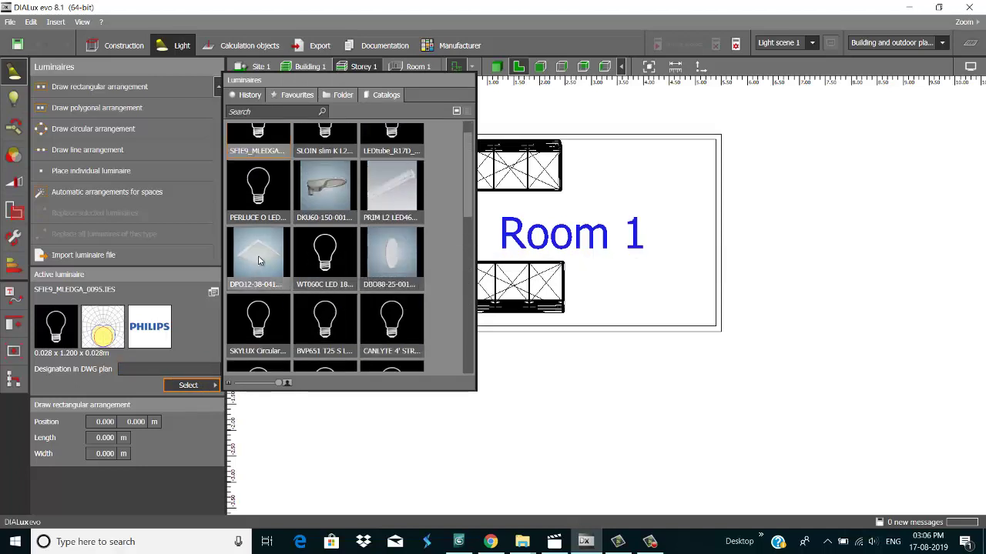
click(258, 260)
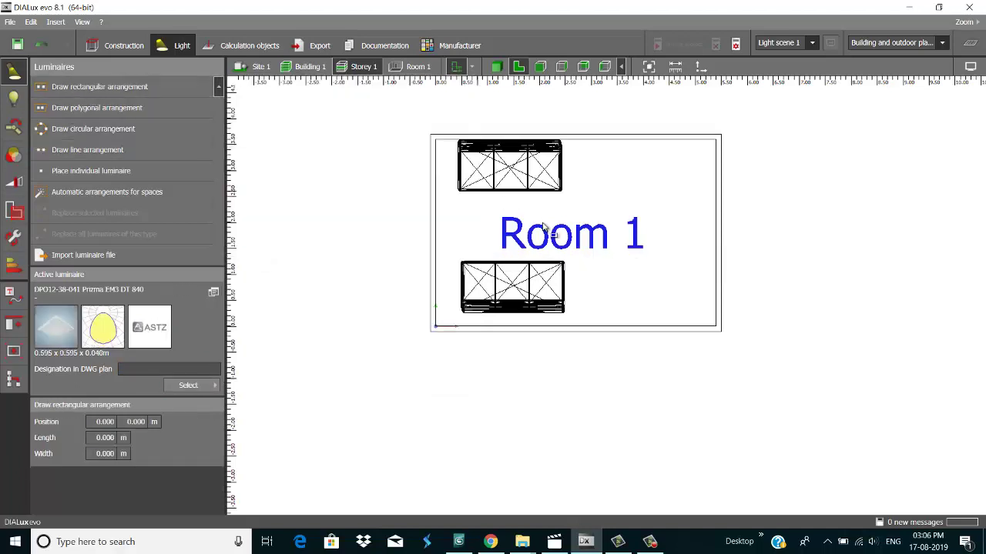
- Draw the rectangular luminaire arrangement across most of Room 1, about 2.9 m long along the room's short side
click(443, 152)
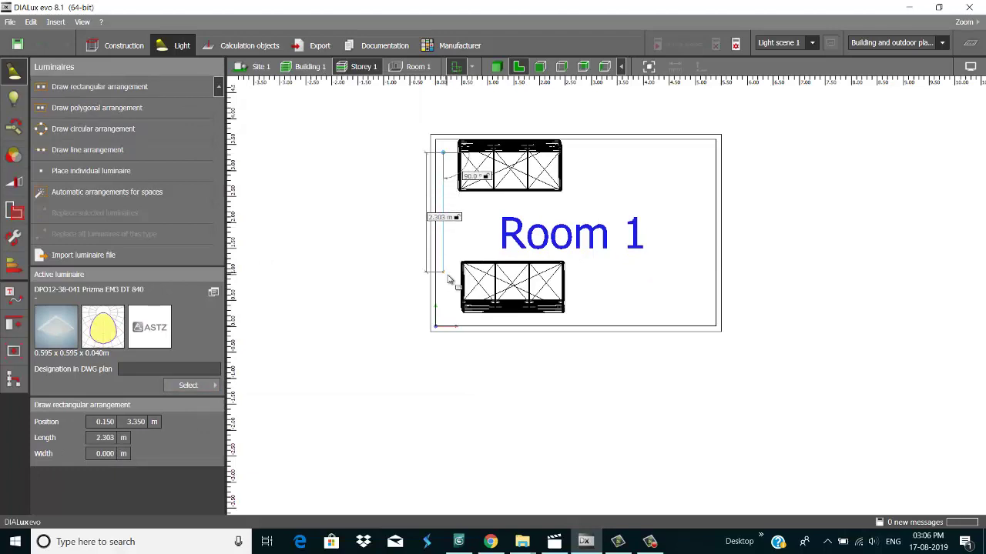
click(450, 309)
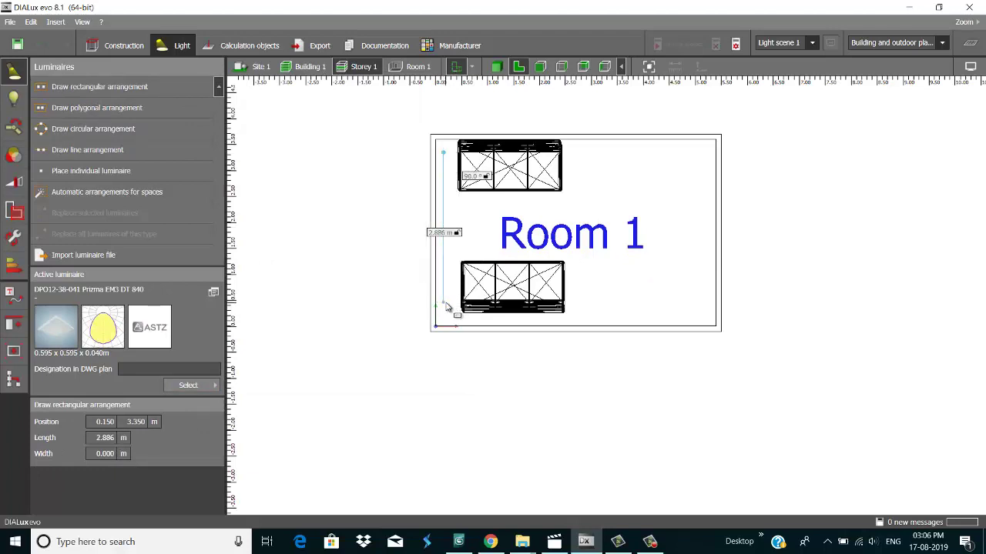
click(697, 304)
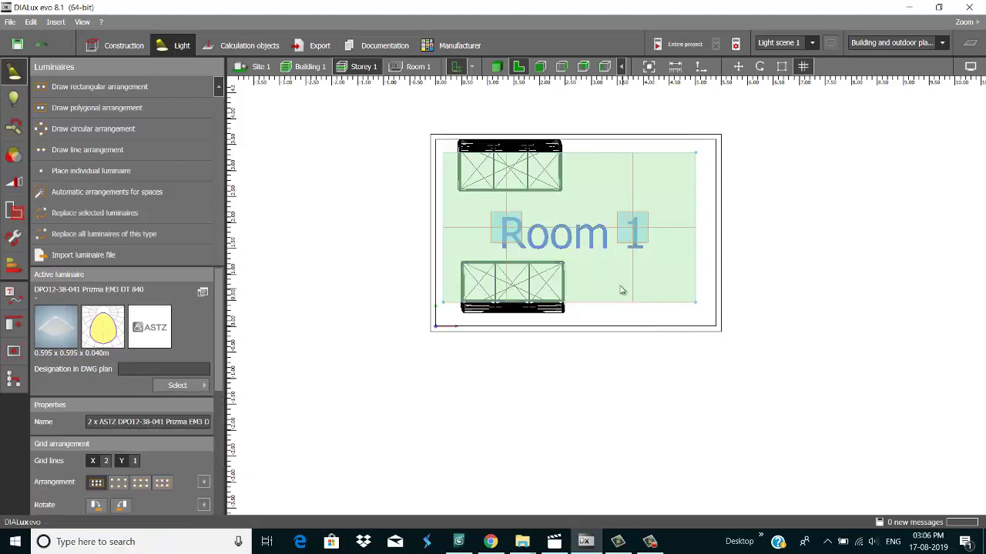
- Show the room in 3D facing the end wall between the sofas, calculate the entire project and discard the calculation results
click(496, 67)
scroll(585, 237, down, 1)
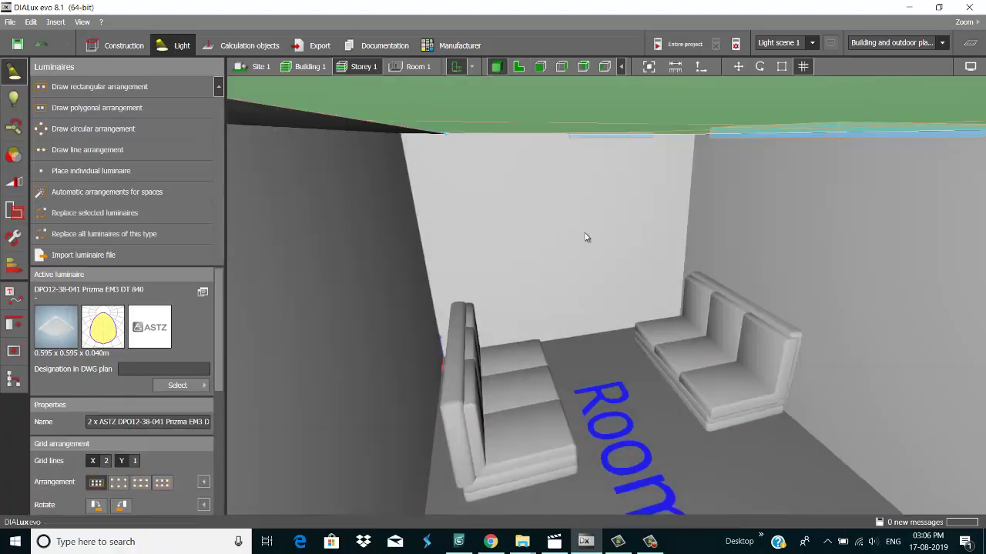
drag(548, 238, 547, 213)
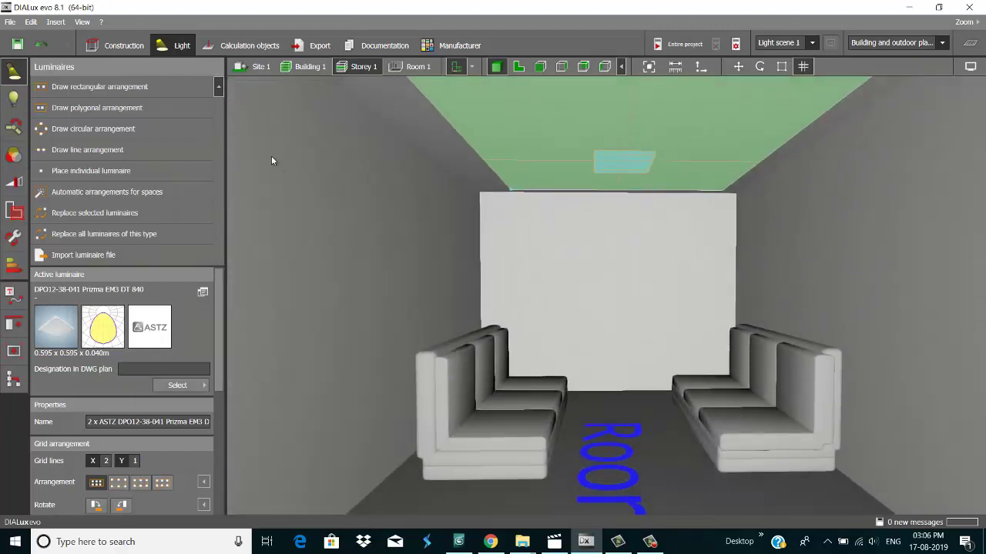
click(668, 44)
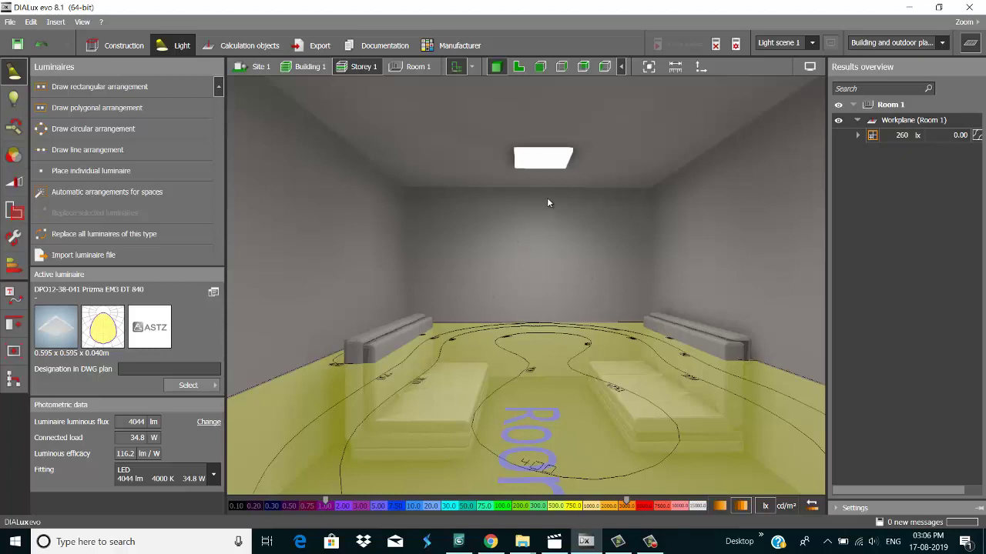
click(716, 44)
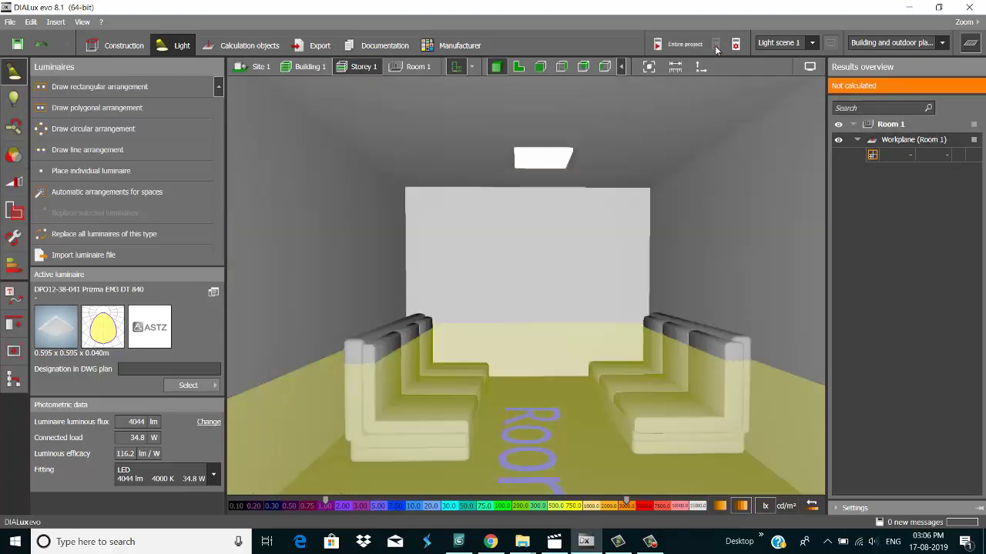
- Select the Room 1 workplane among the calculation objects and delete it
click(241, 45)
click(599, 362)
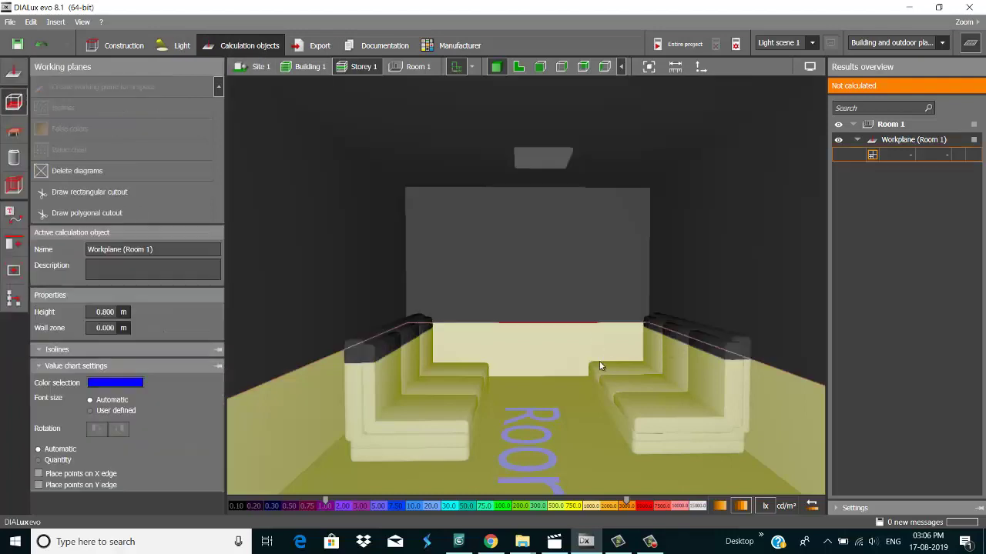
click(528, 293)
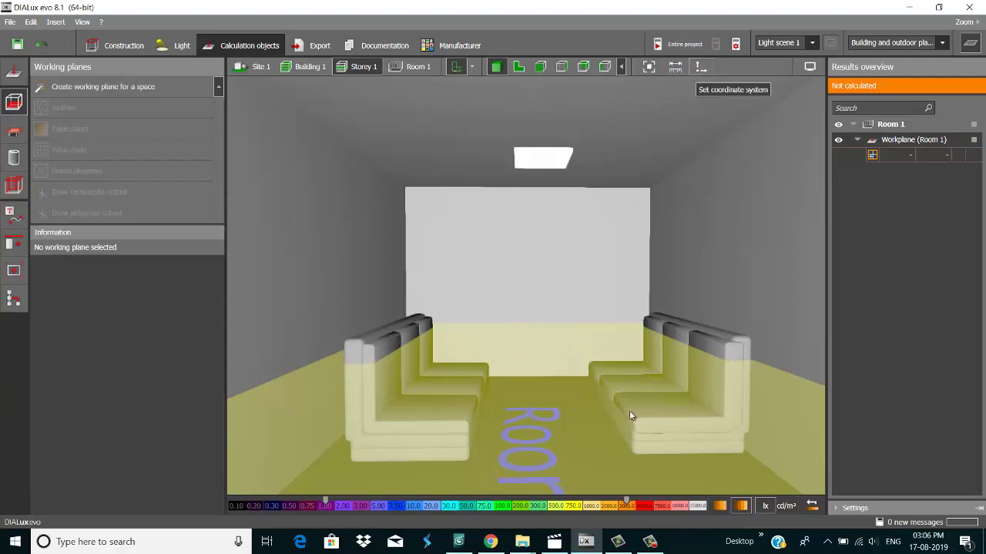
click(393, 350)
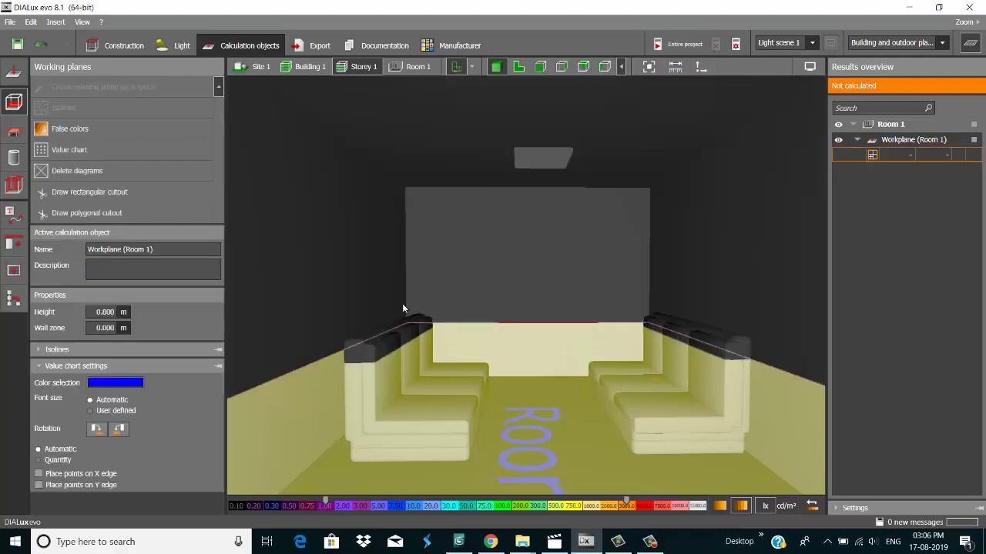
click(402, 308)
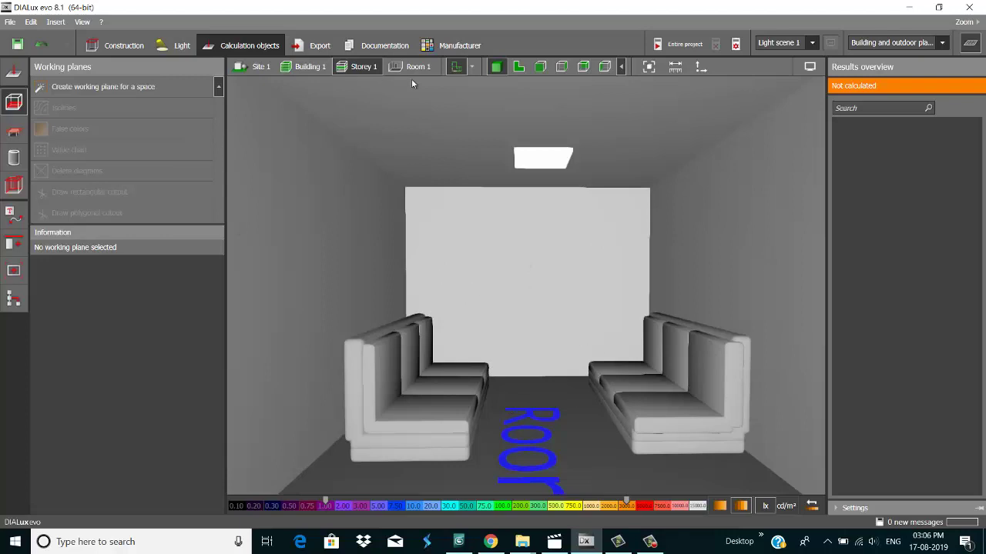
click(519, 67)
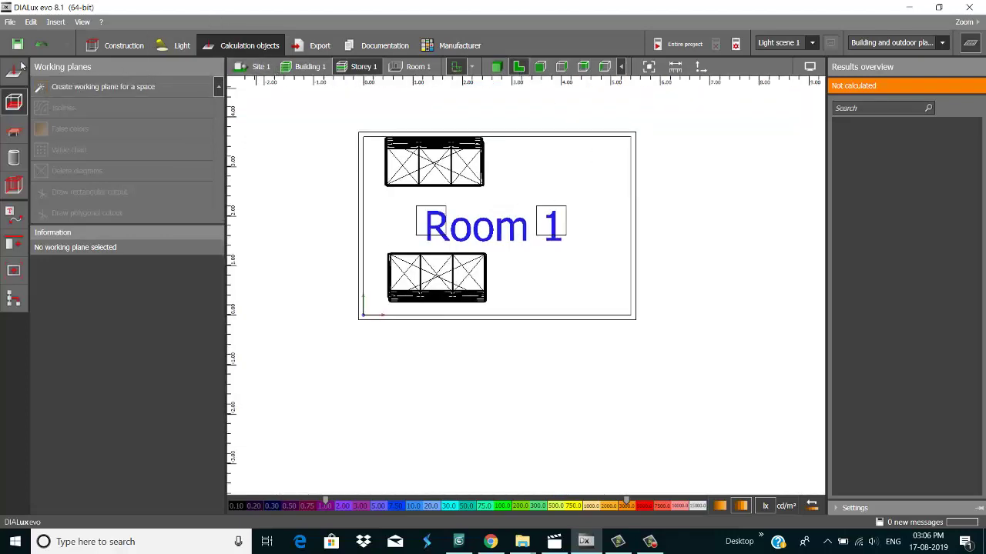
click(116, 46)
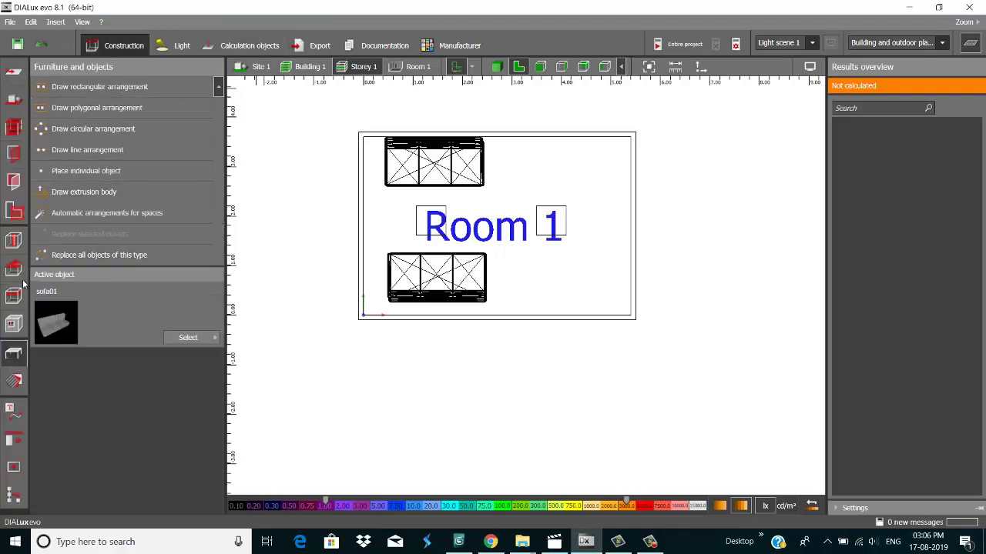
click(85, 192)
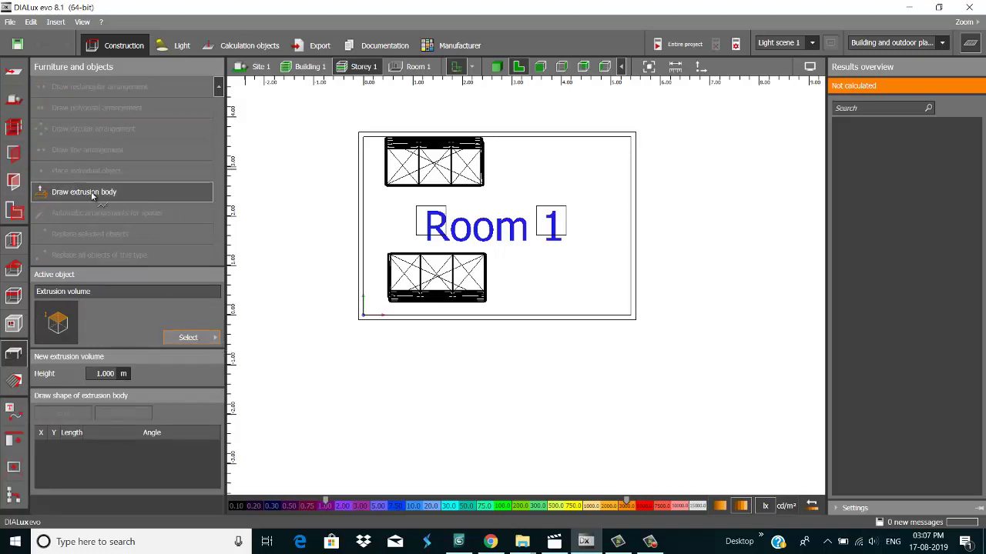
click(367, 142)
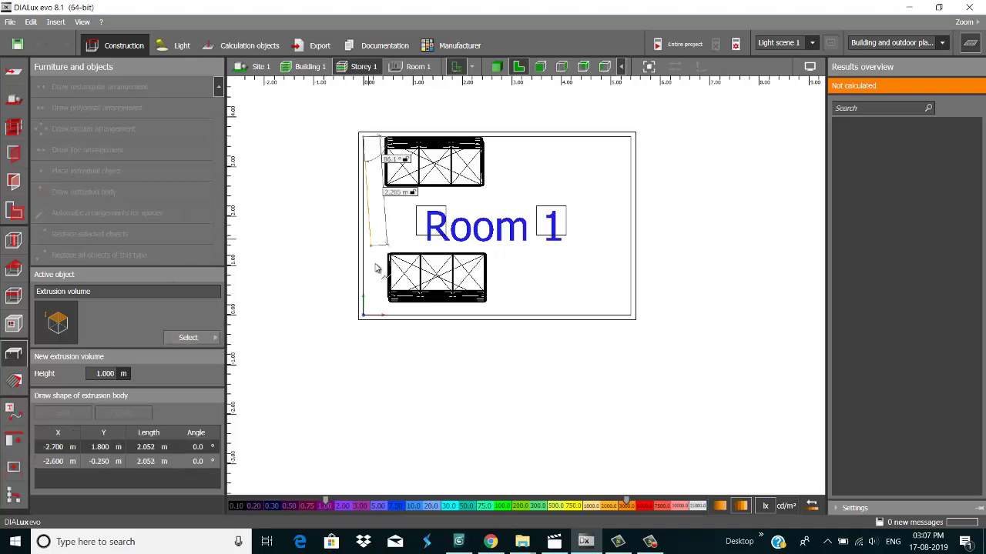
click(365, 318)
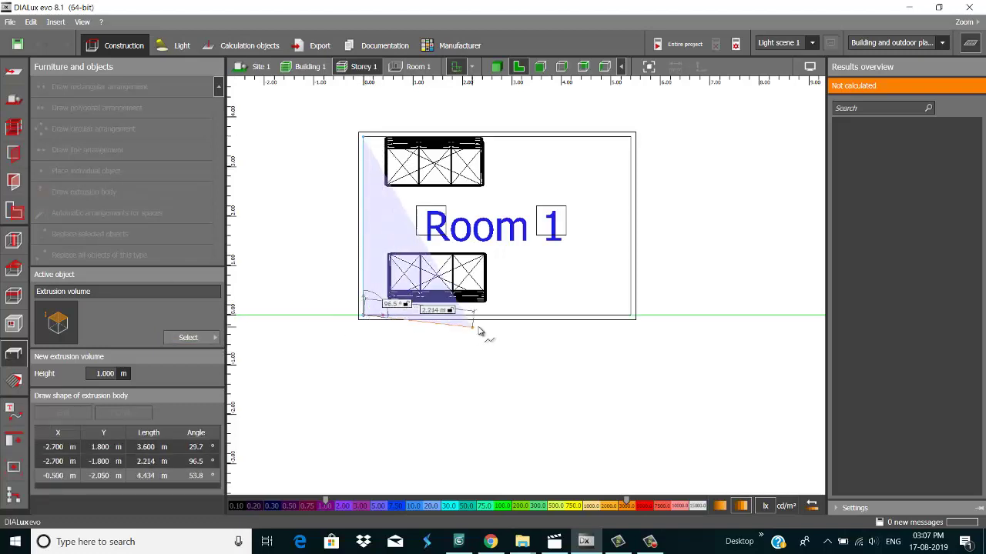
click(629, 317)
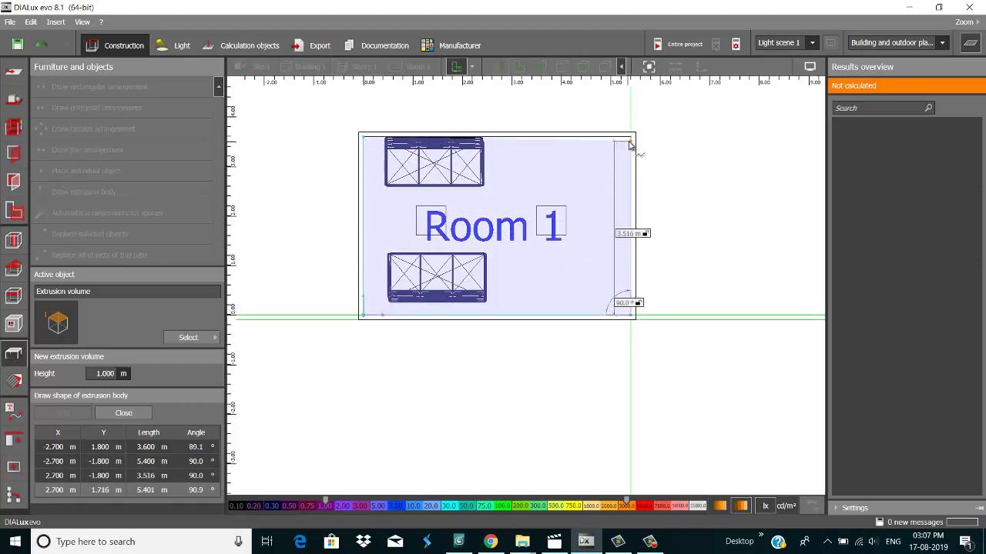
click(631, 143)
click(524, 292)
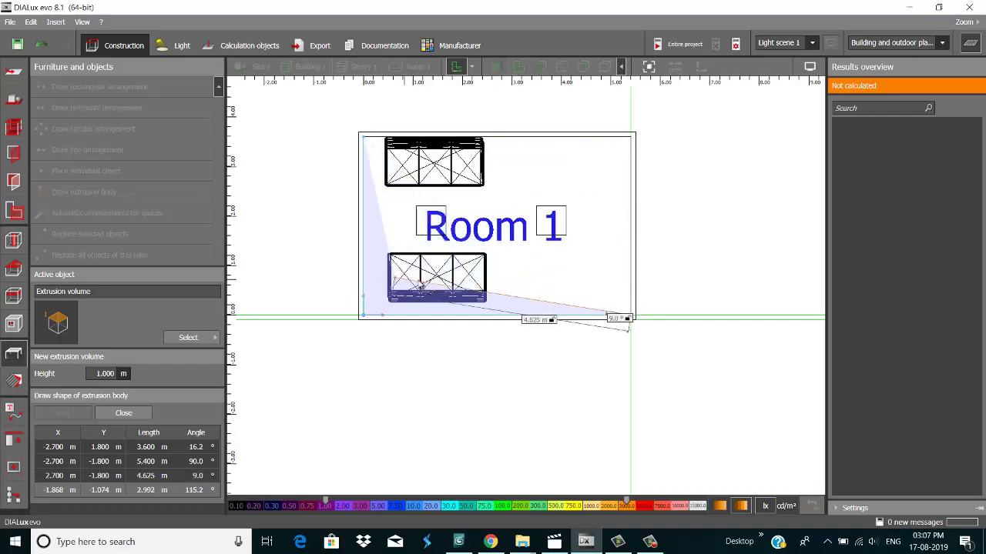
click(631, 317)
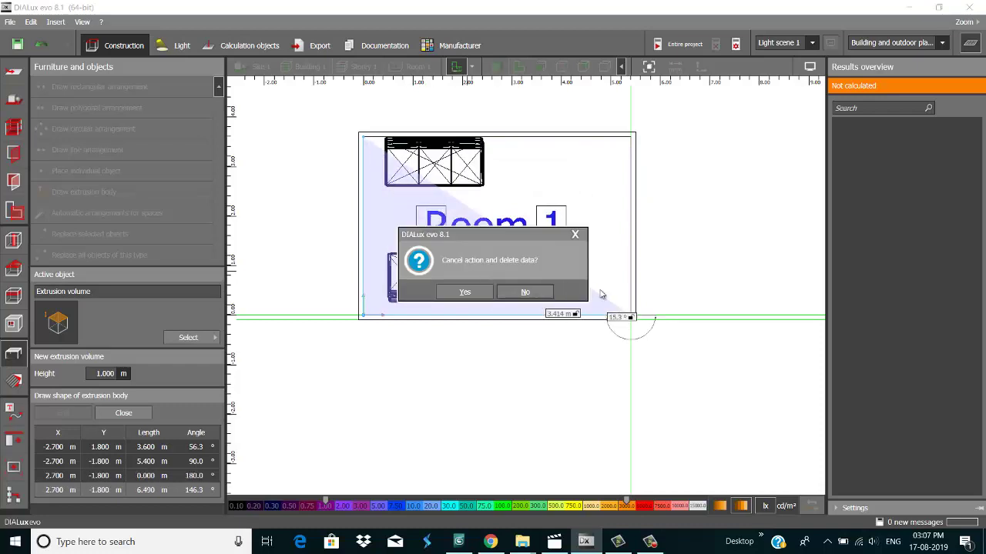
click(465, 292)
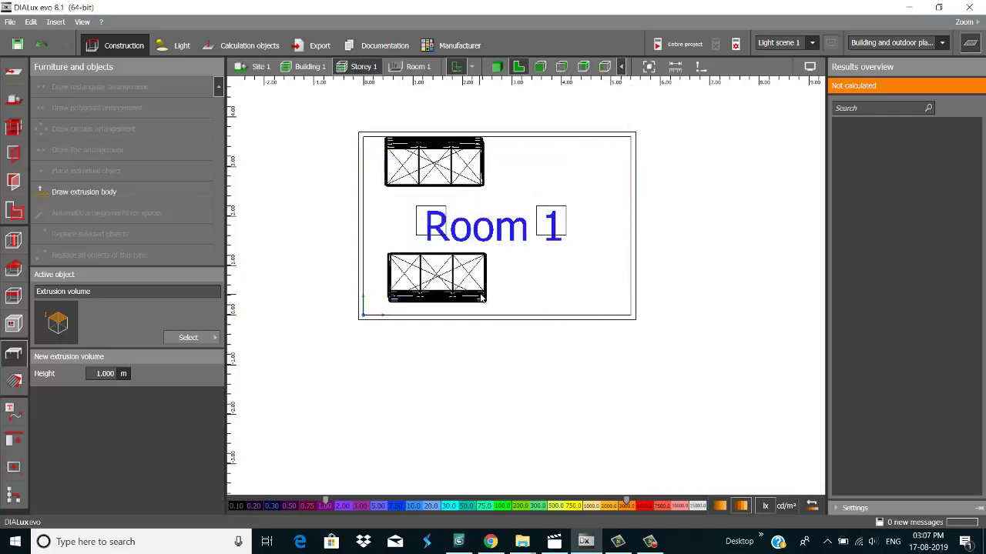
- Open the DIALux evo Material catalog from the materials selection and look through its textures, from concrete and rubble to roof tiles
click(11, 385)
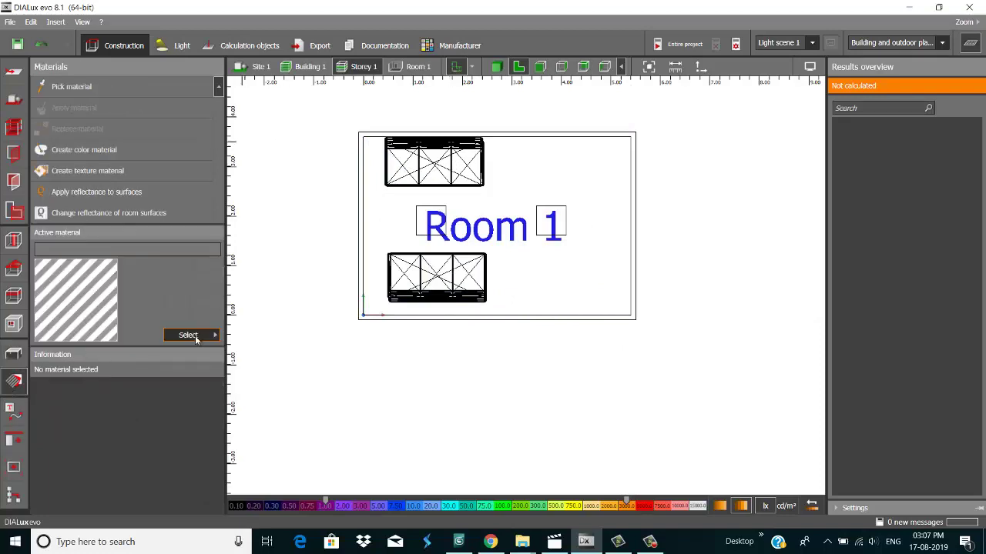
click(177, 335)
click(348, 352)
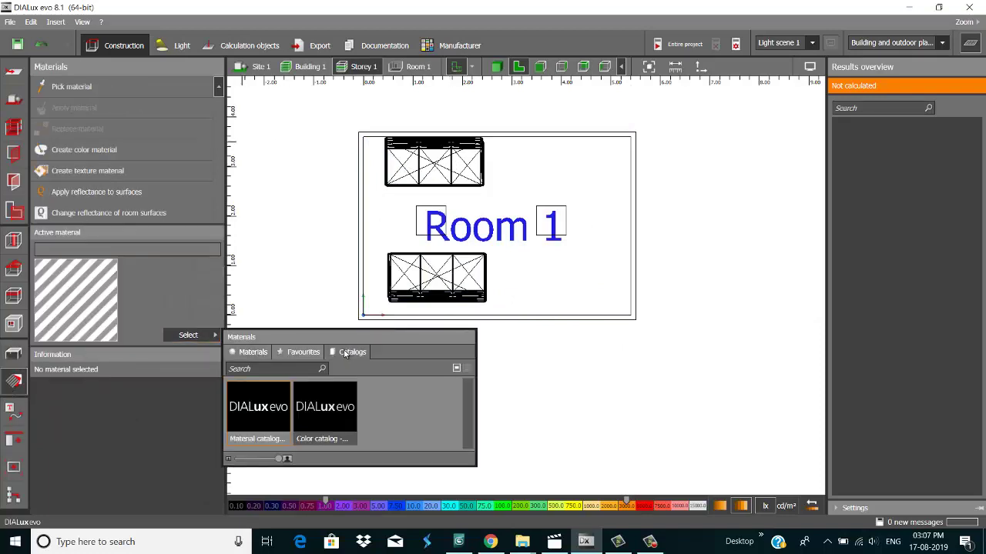
click(274, 407)
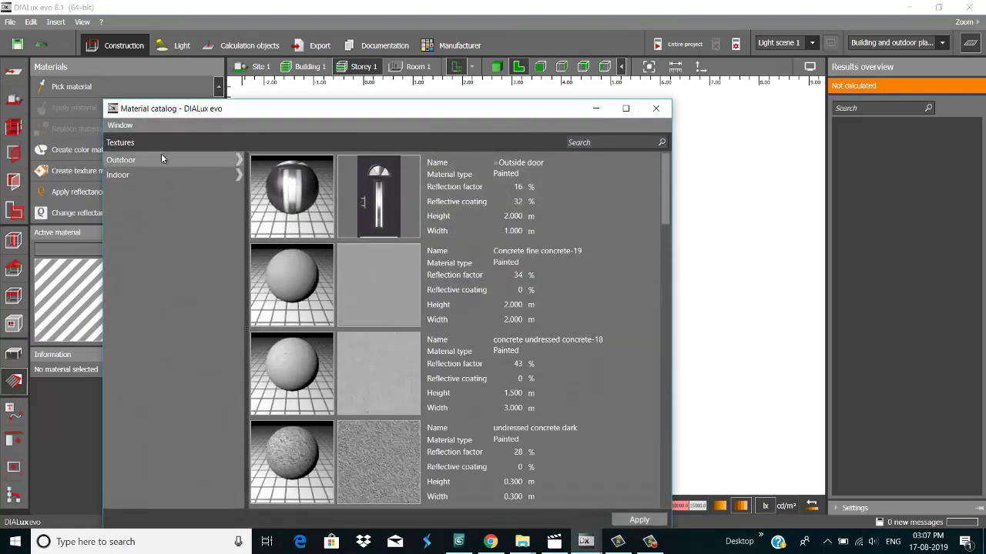
scroll(358, 319, down, 3)
scroll(354, 319, down, 10)
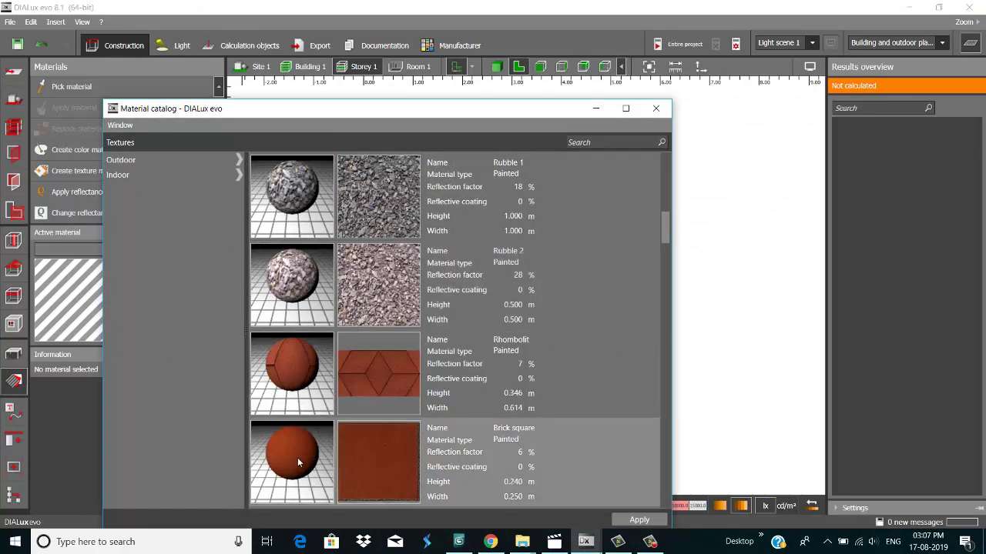
scroll(310, 418, down, 3)
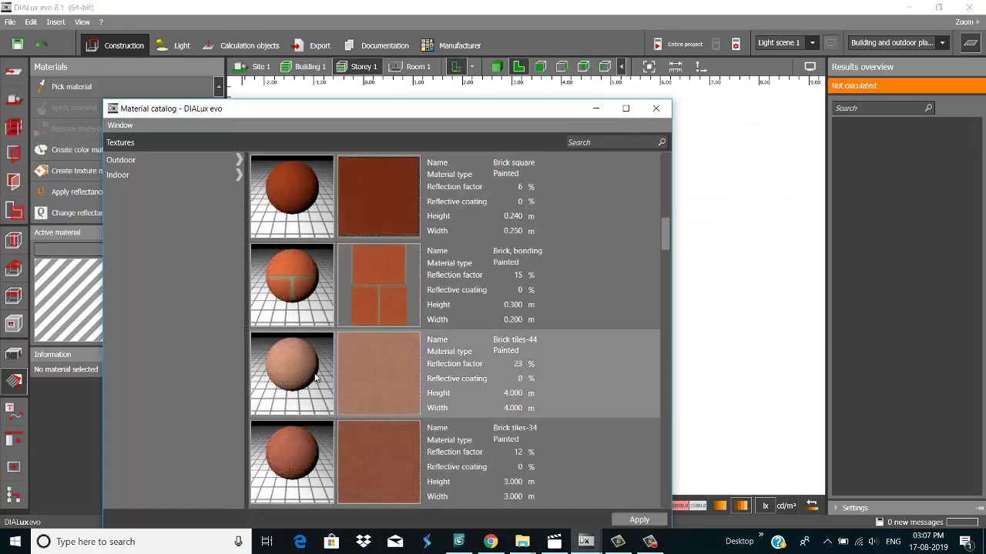
scroll(315, 378, down, 3)
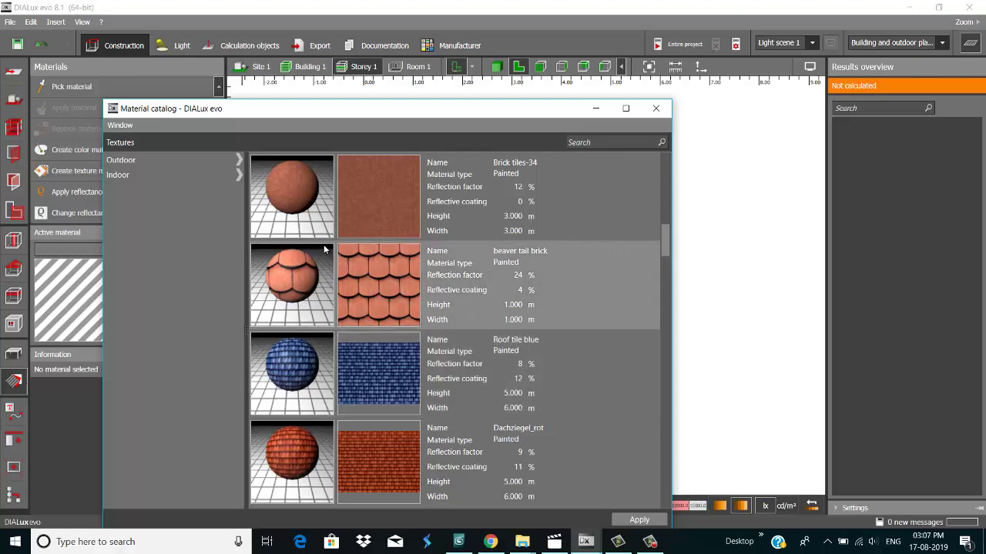
- Show the room in 3D and apply a red-brown tile texture from the Material catalog to the floor
click(504, 64)
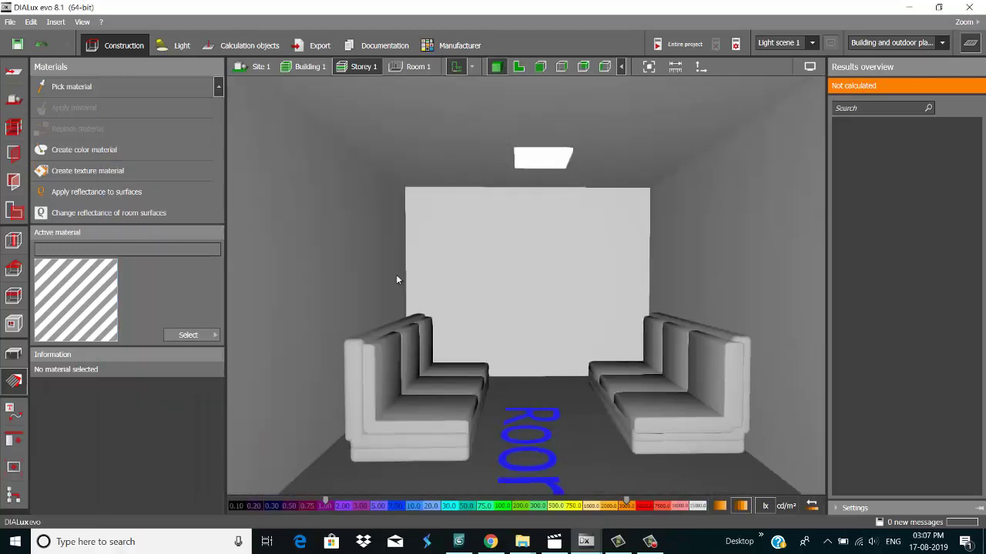
click(189, 335)
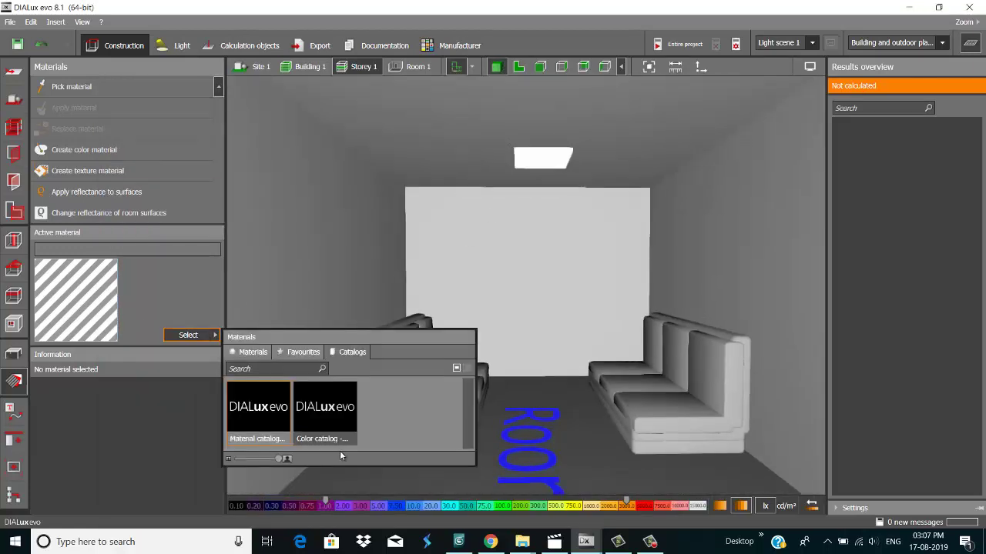
click(585, 542)
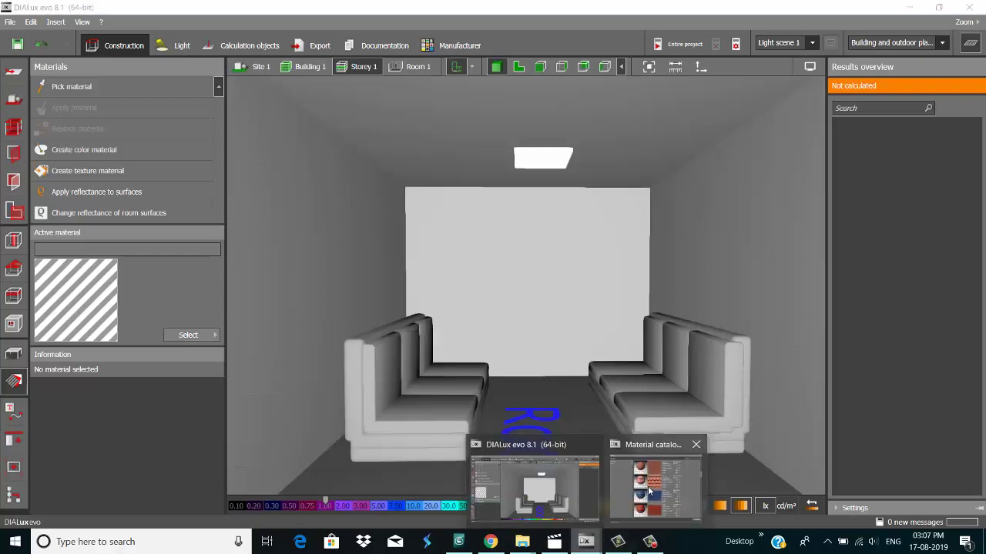
click(678, 489)
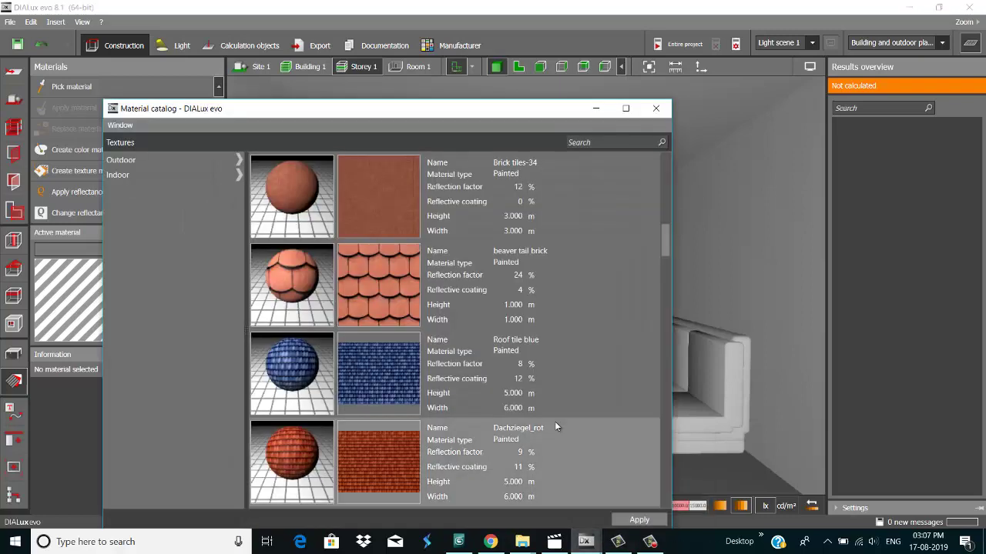
click(708, 482)
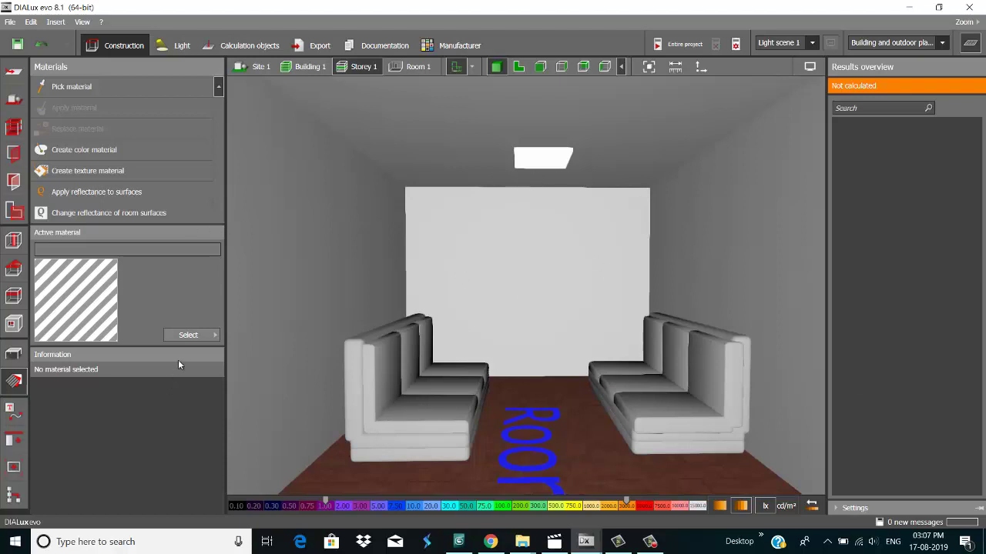
- Find the carpet textures in the DIALux evo Material catalog and apply Carpet beige to the right-hand sofa
click(191, 335)
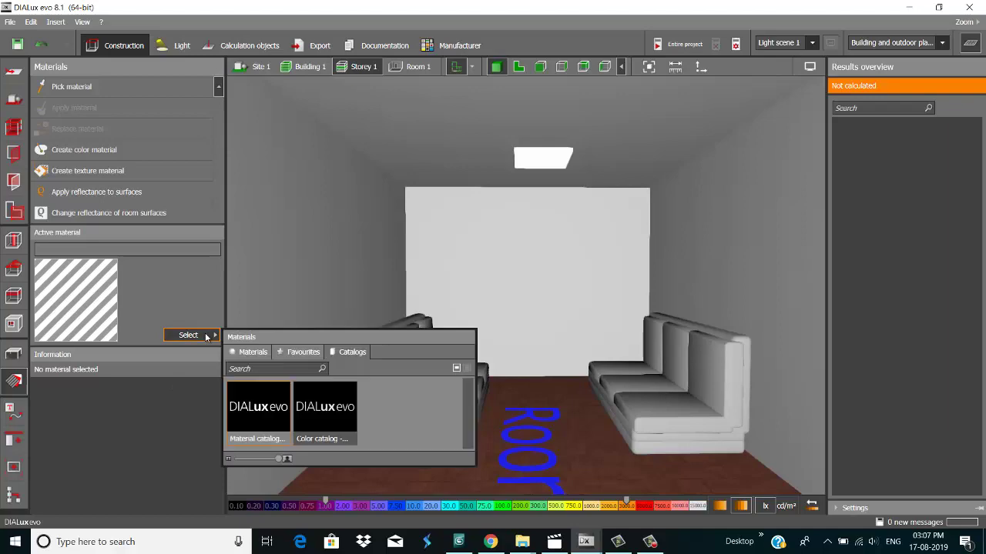
double_click(271, 429)
scroll(294, 341, down, 5)
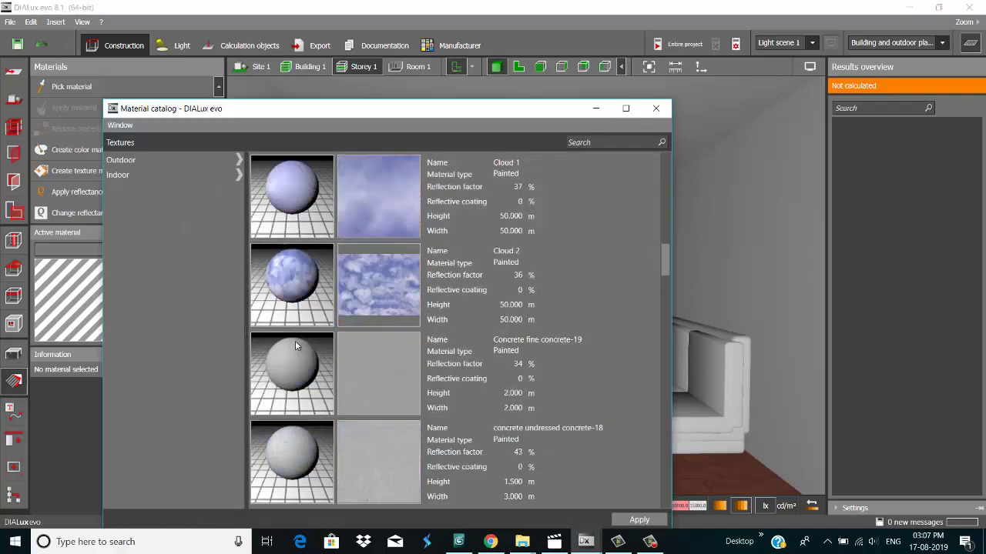
scroll(294, 340, down, 5)
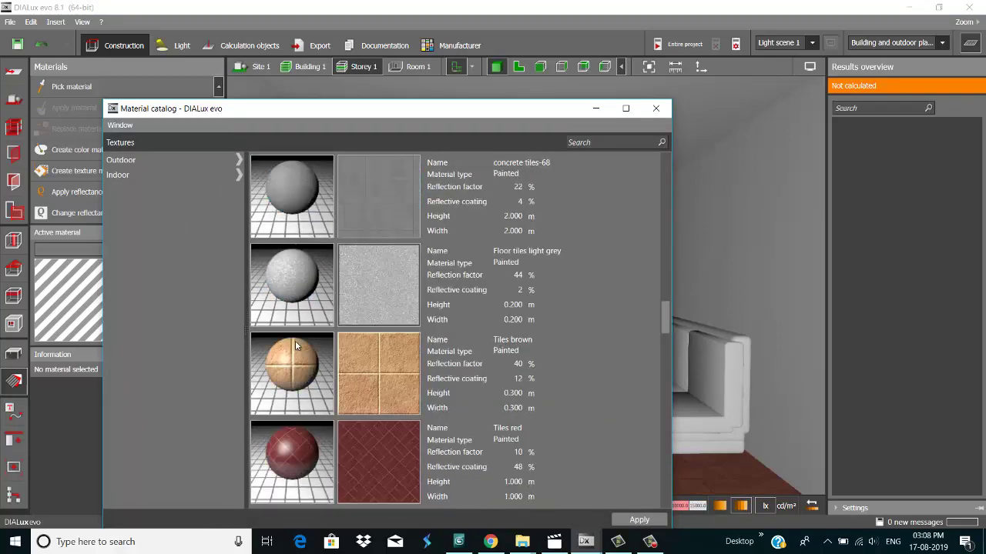
scroll(295, 340, down, 4)
scroll(295, 340, up, 2)
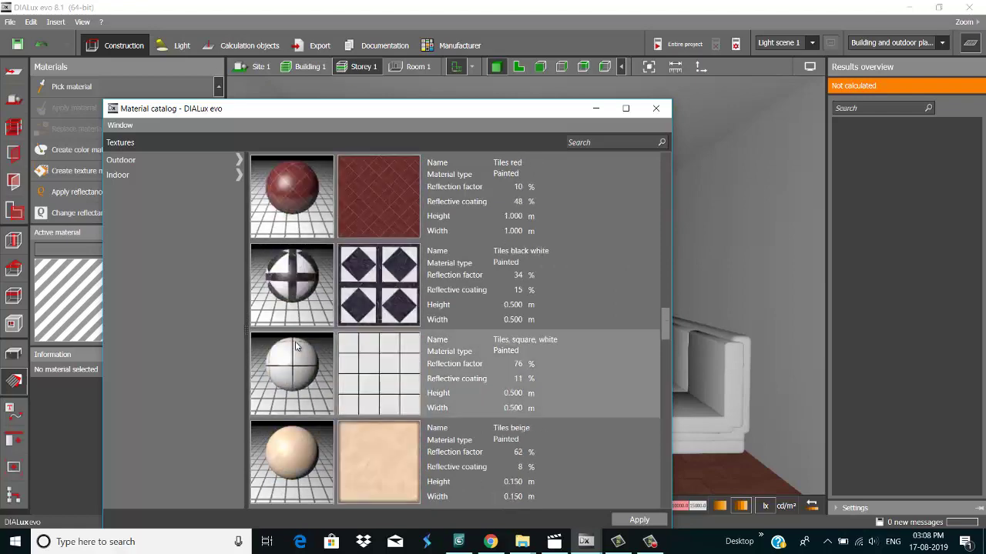
scroll(297, 346, down, 8)
scroll(296, 346, down, 6)
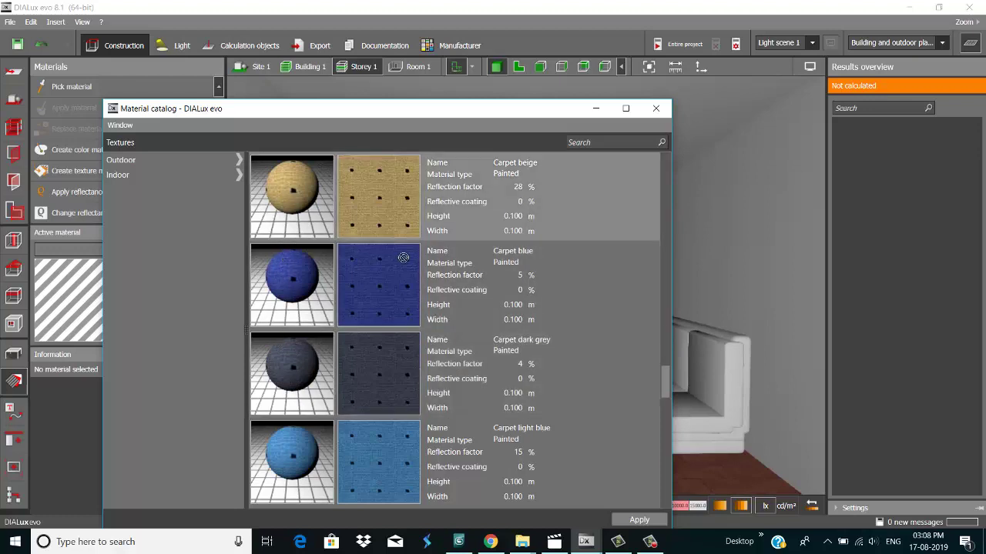
drag(402, 257, 707, 382)
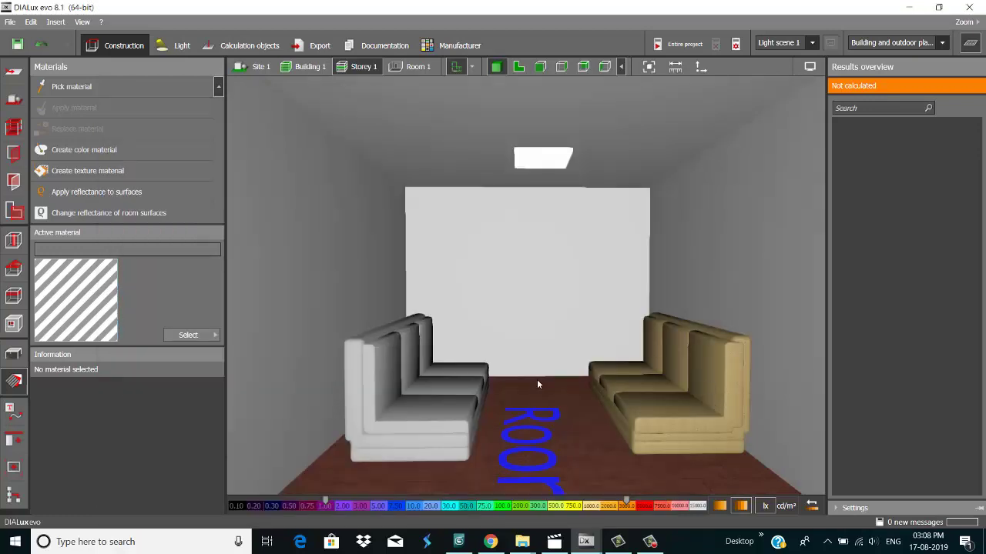
- Apply the Carpet beige material to the left-hand sofa as well, moving the Material catalog window off that sofa
click(656, 412)
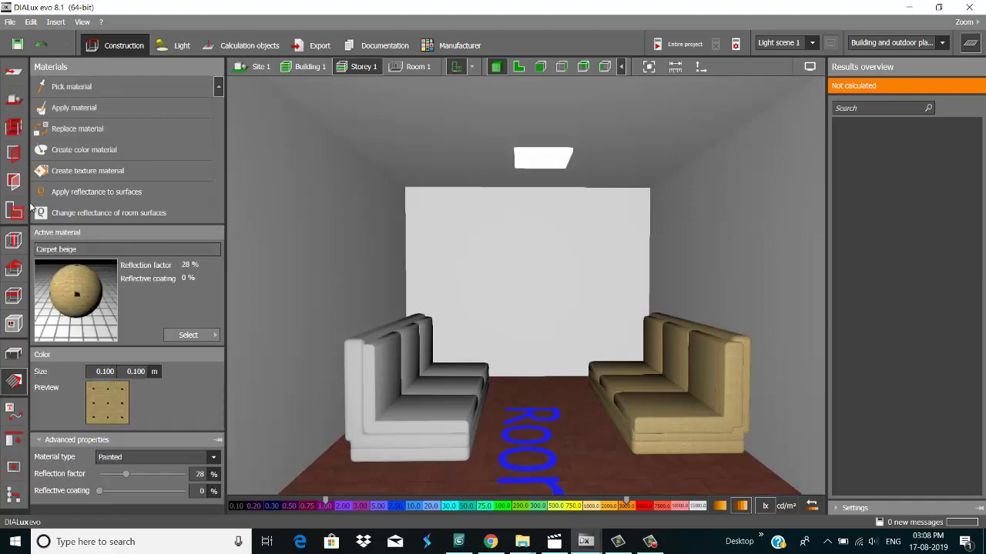
click(122, 116)
click(523, 291)
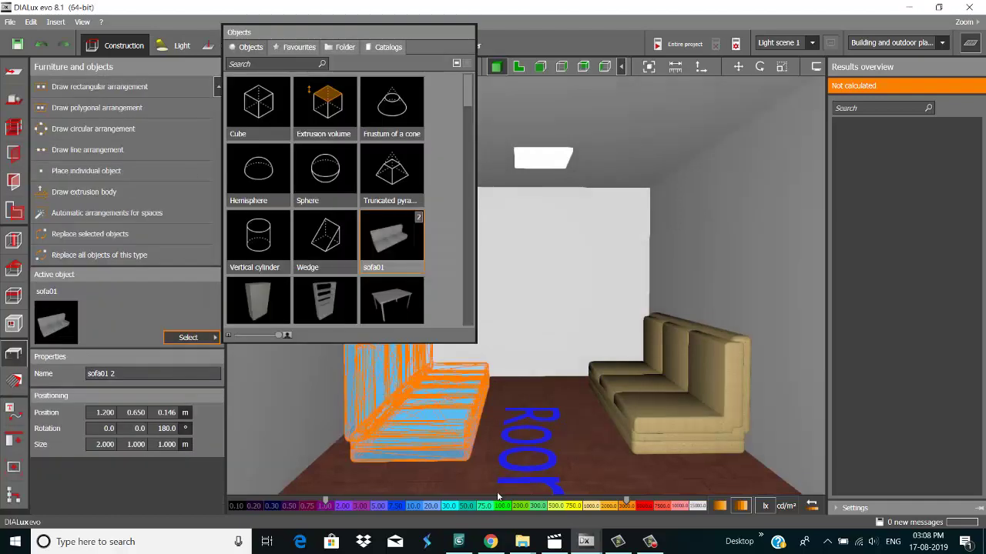
click(585, 541)
click(643, 497)
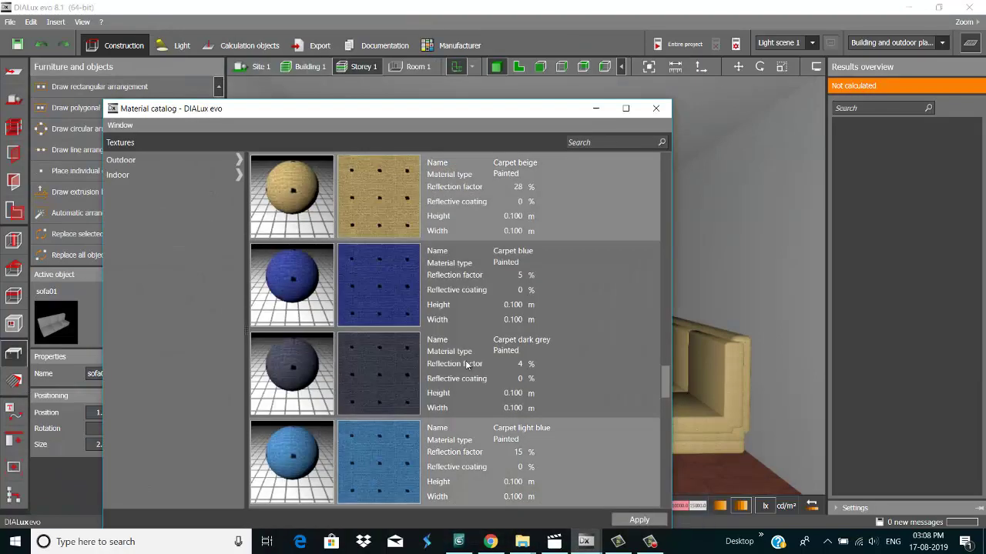
drag(359, 117, 723, 121)
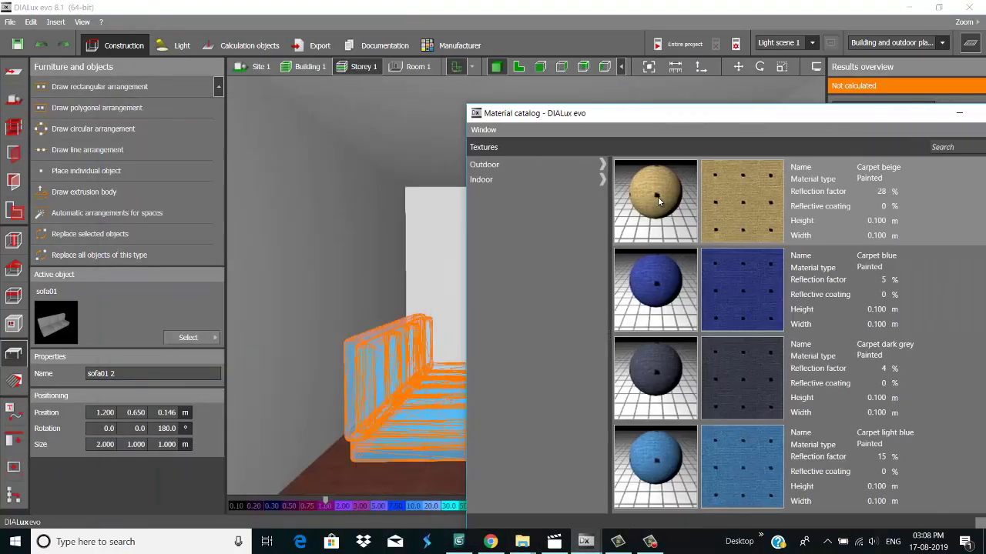
click(416, 418)
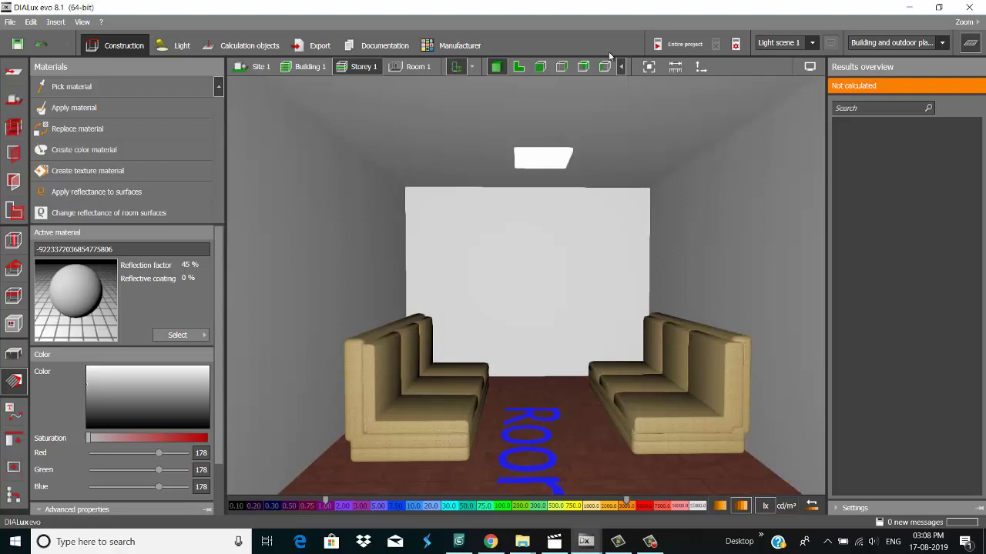
- Calculate the entire project, hide the results overview and look through the view's display options
click(670, 44)
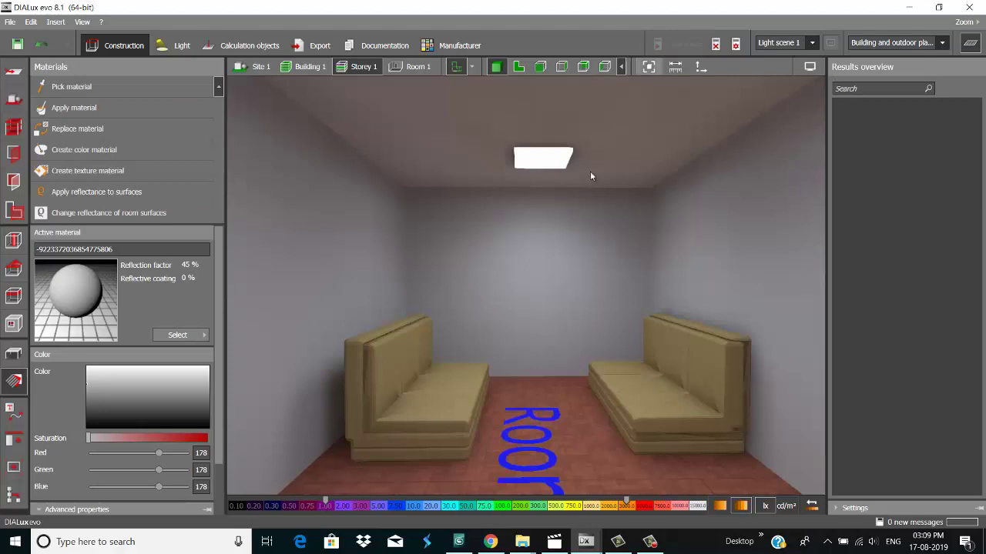
scroll(545, 306, up, 1)
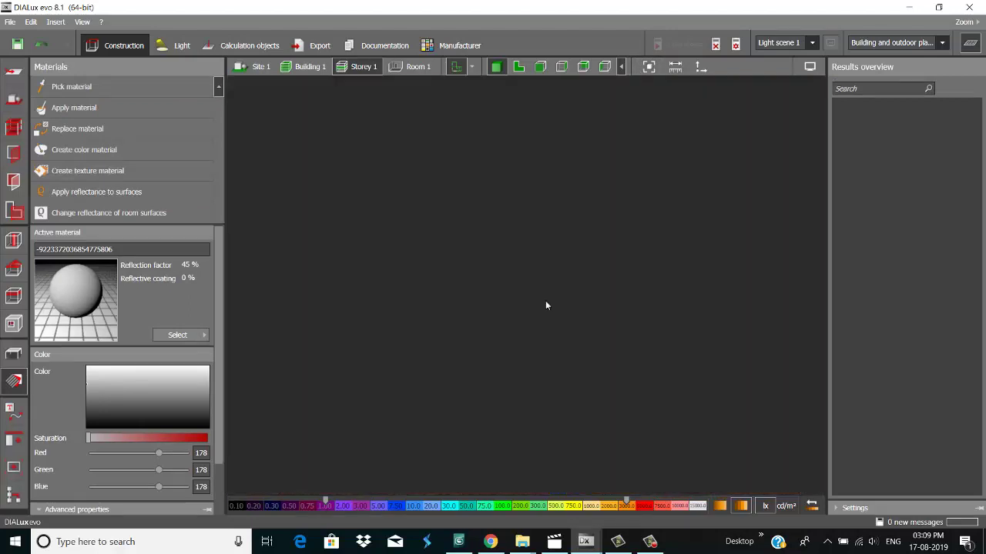
click(970, 46)
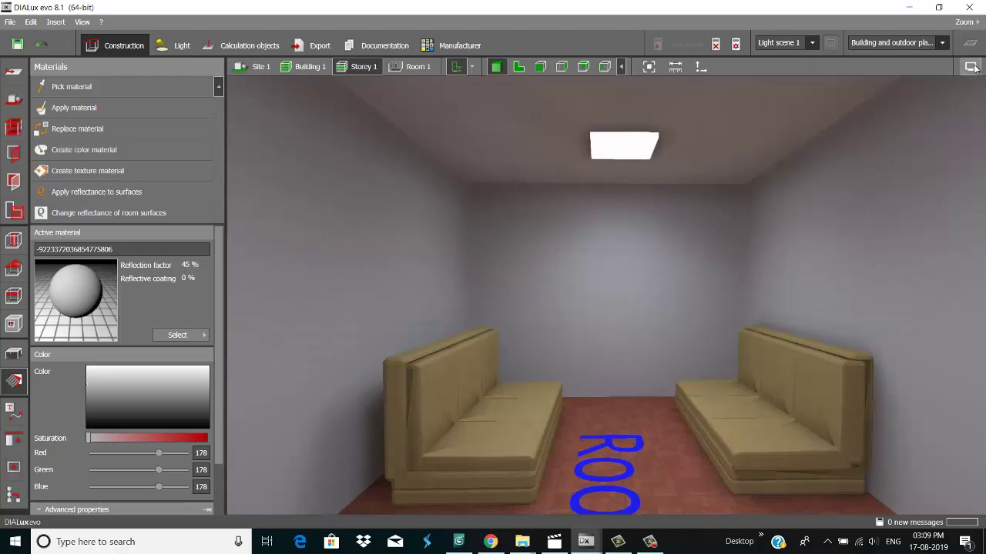
click(973, 67)
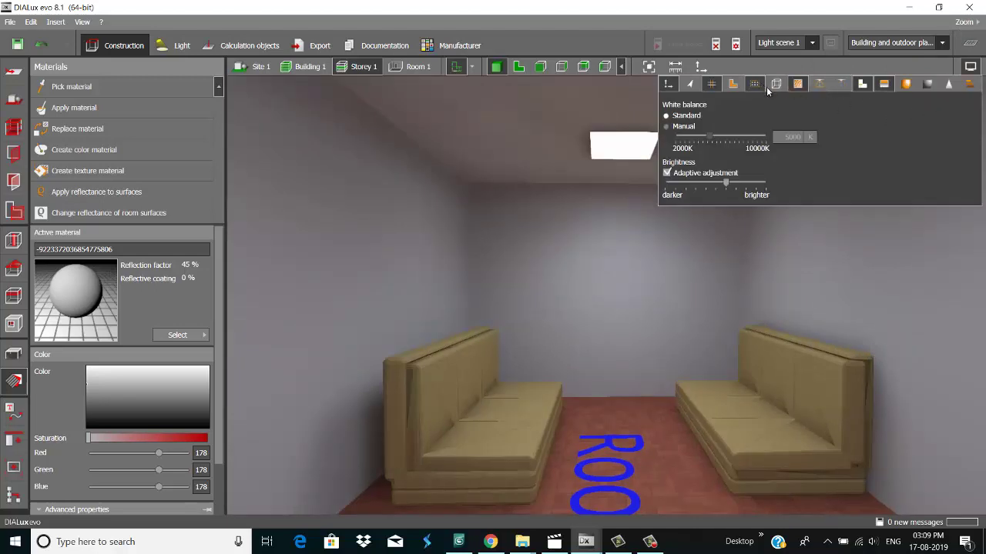
click(559, 237)
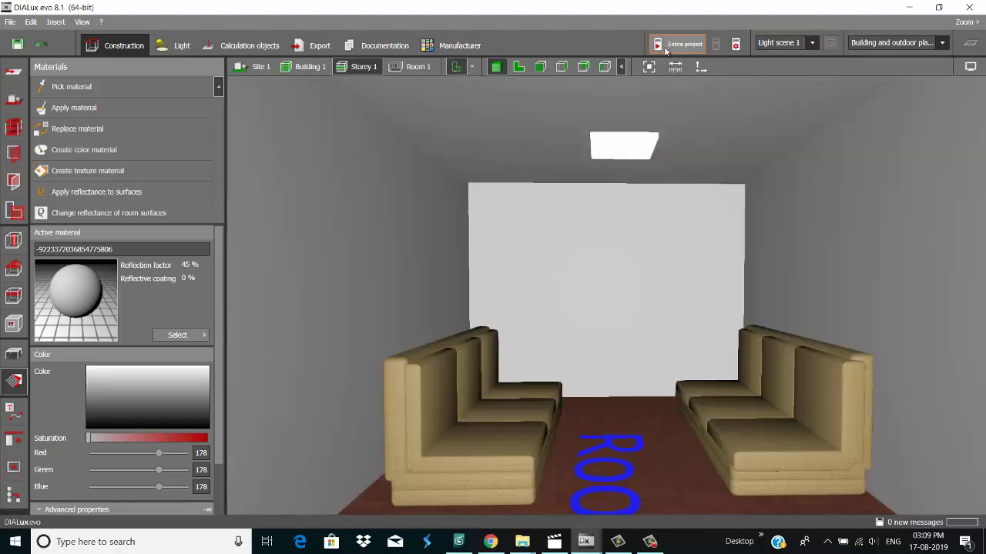
- Recalculate the entire project with the current materials and create a surface result object on the Room 1 floor
click(666, 46)
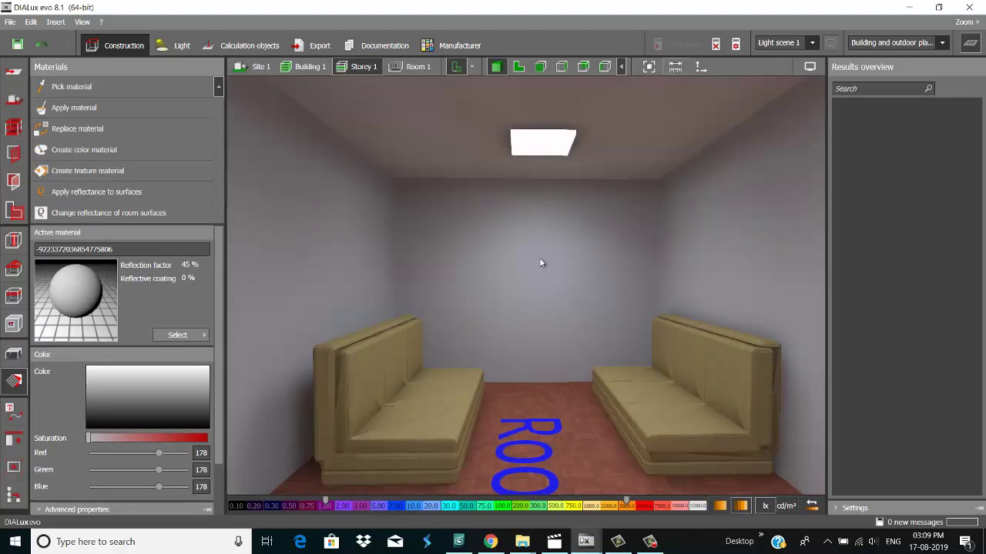
click(232, 49)
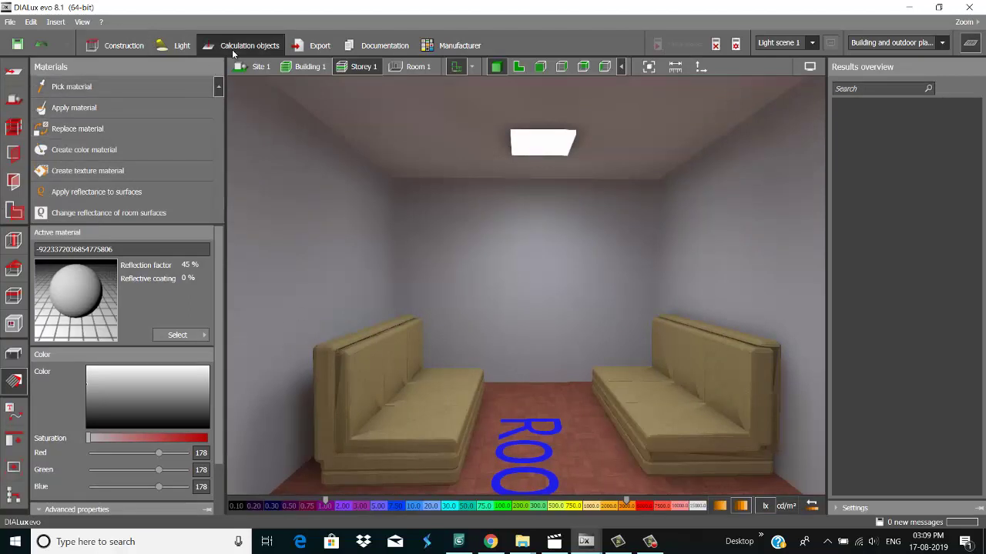
click(14, 72)
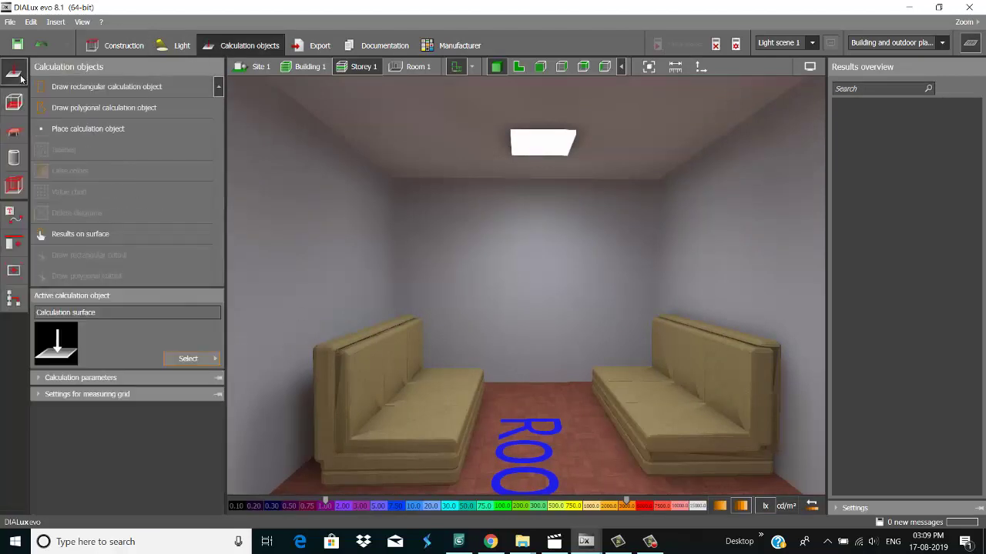
click(100, 233)
click(563, 424)
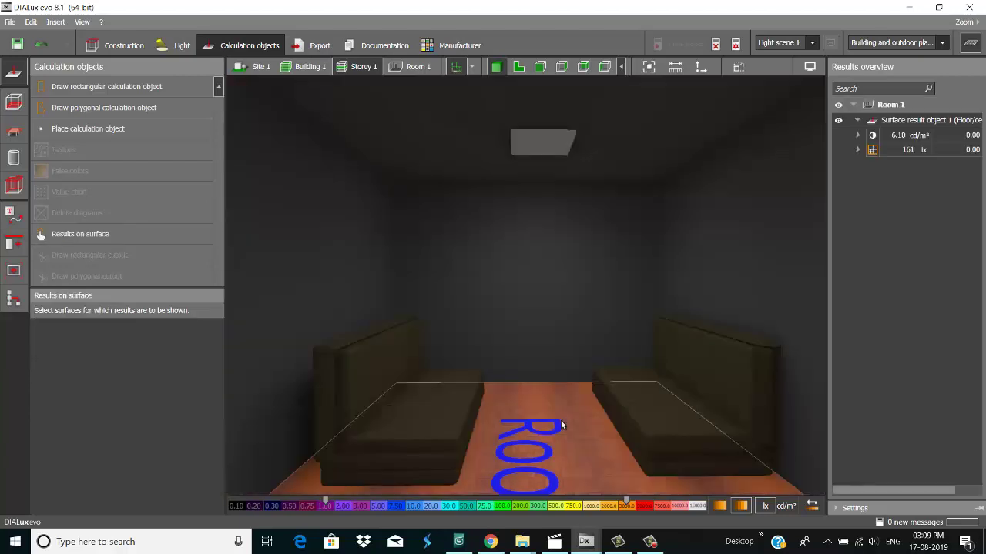
- Replace the isolines on the floor's illuminance result with a value chart and deselect the surface
scroll(550, 398, up, 2)
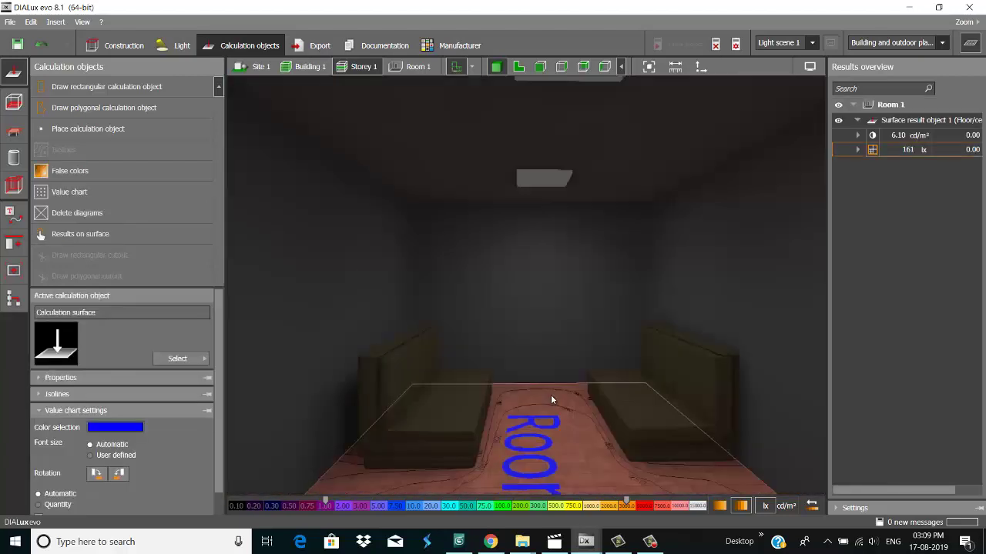
click(65, 213)
click(73, 195)
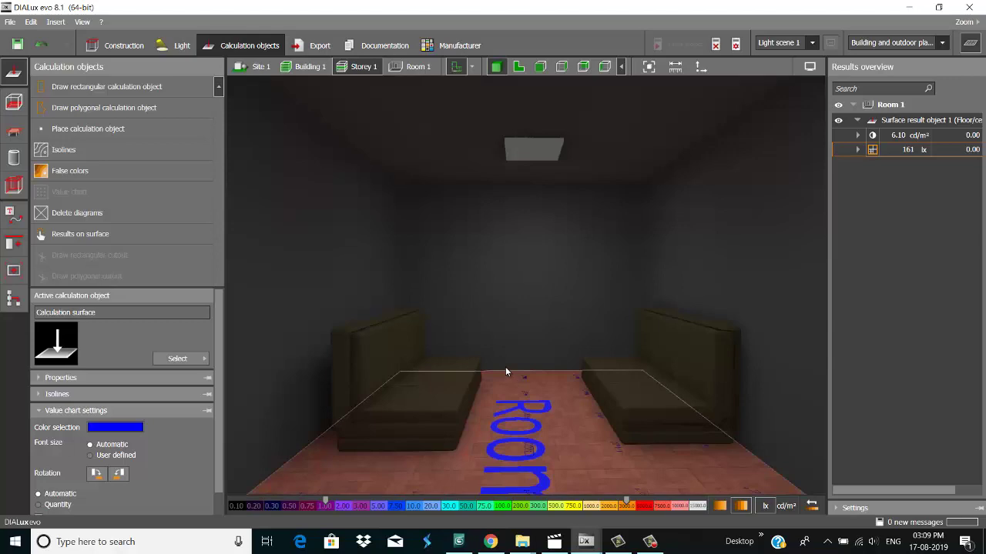
click(505, 367)
scroll(560, 387, up, 2)
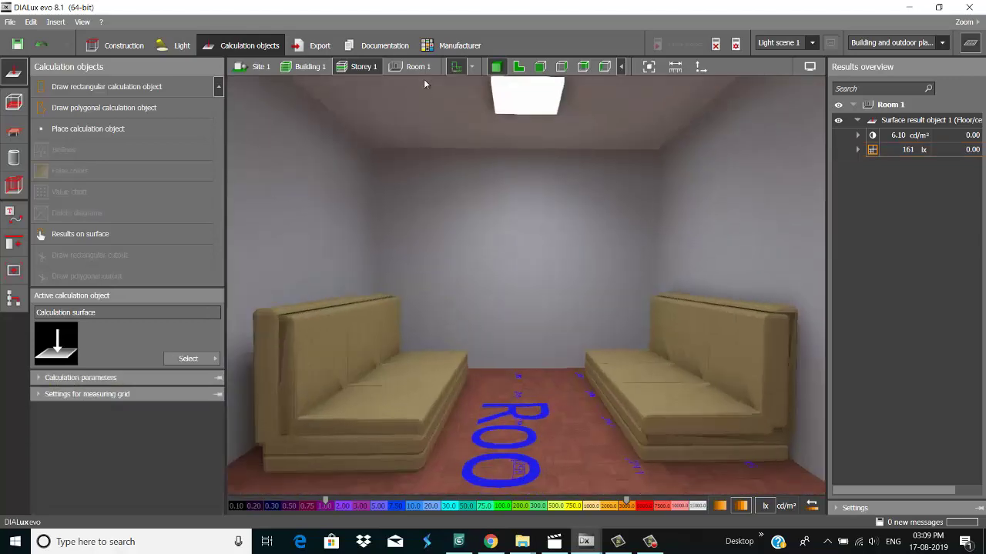
- Examine the floor's value chart in the plan view and return to the 3D view
click(517, 67)
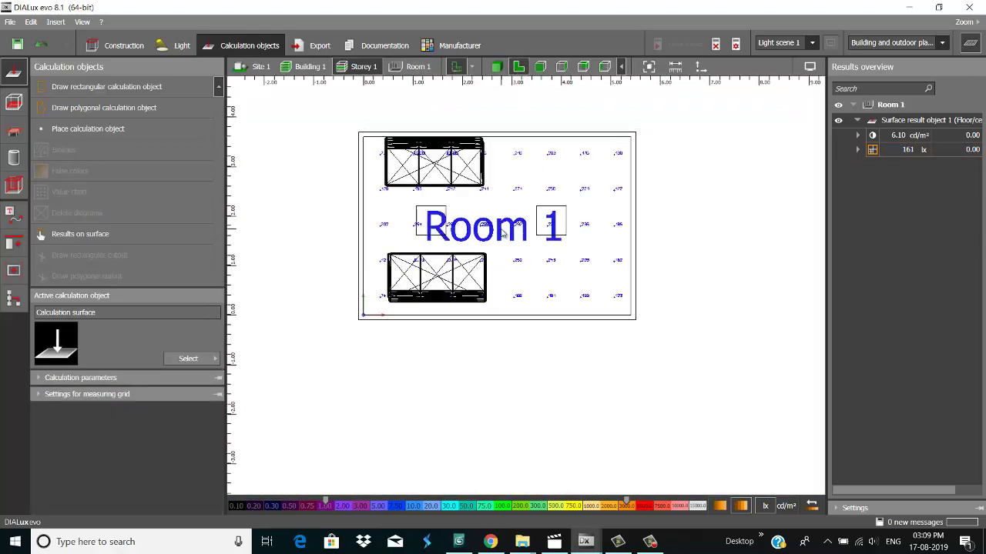
scroll(505, 231, up, 3)
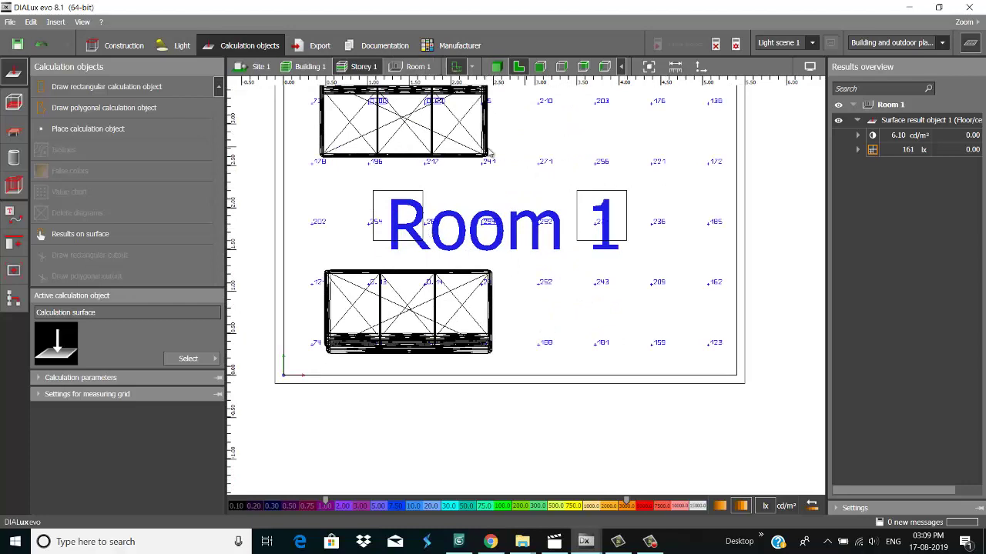
click(497, 67)
scroll(506, 262, down, 3)
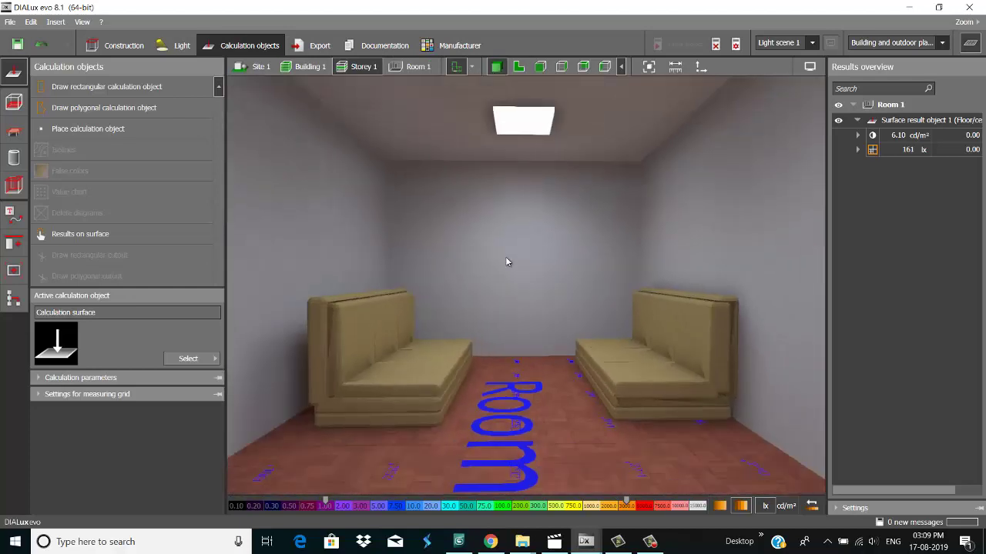
- Select the floor's result surface and inspect its properties, value chart settings and isoline settings
click(495, 458)
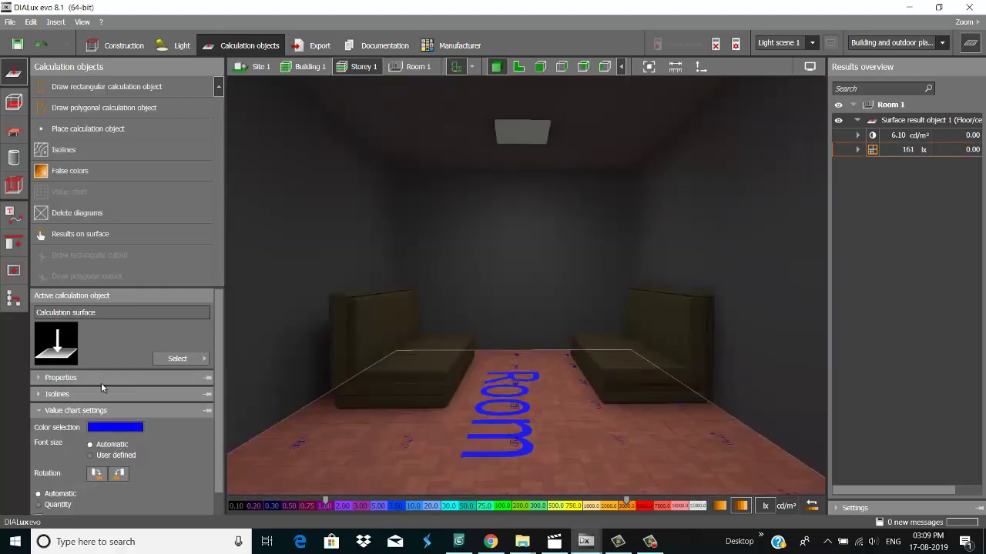
click(80, 377)
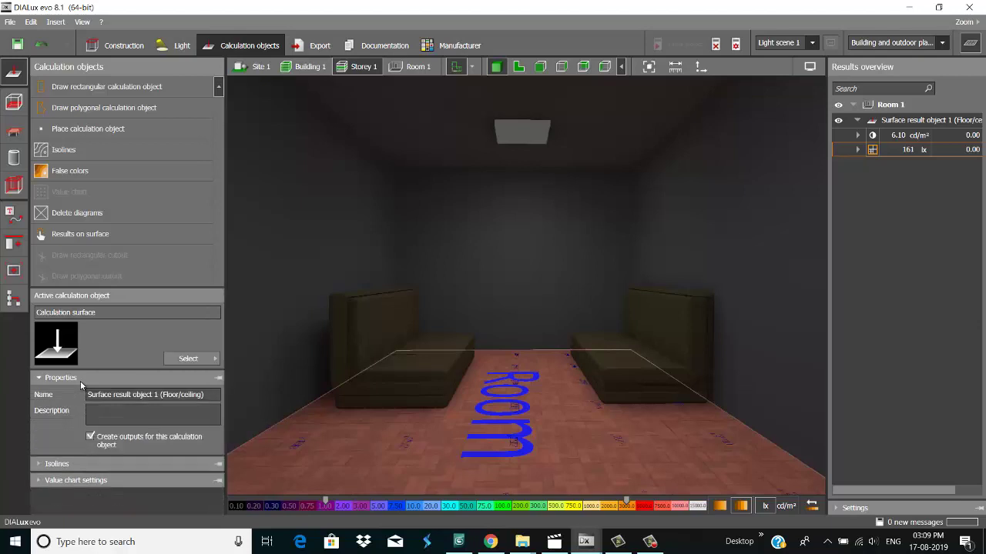
click(80, 381)
click(80, 411)
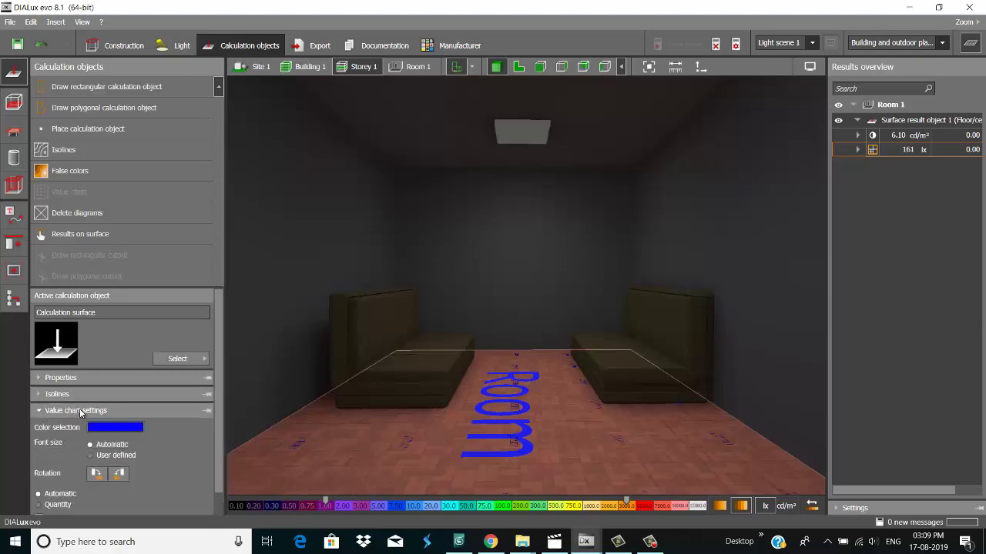
click(80, 394)
scroll(164, 395, down, 1)
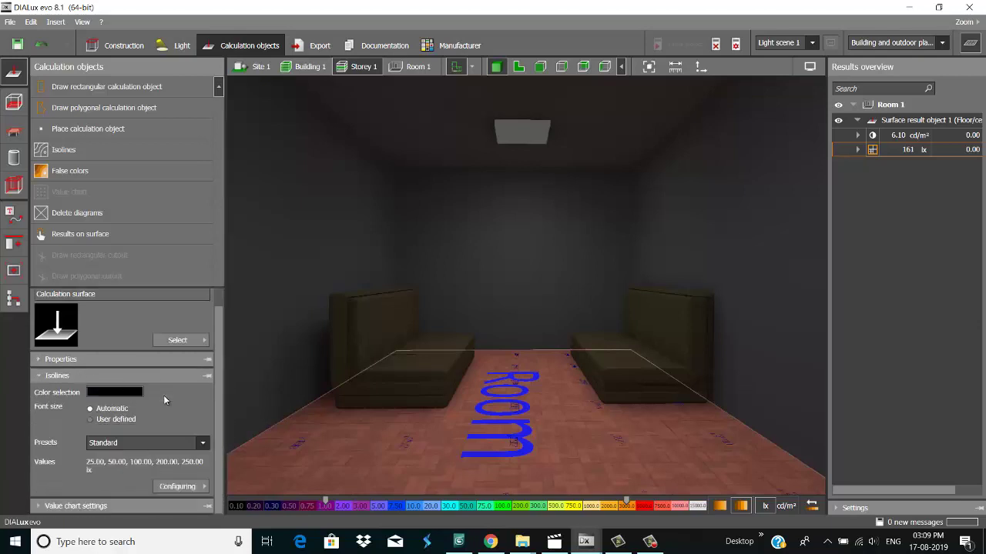
- Review the value chart settings and the properties of the floor's surface result object
click(69, 506)
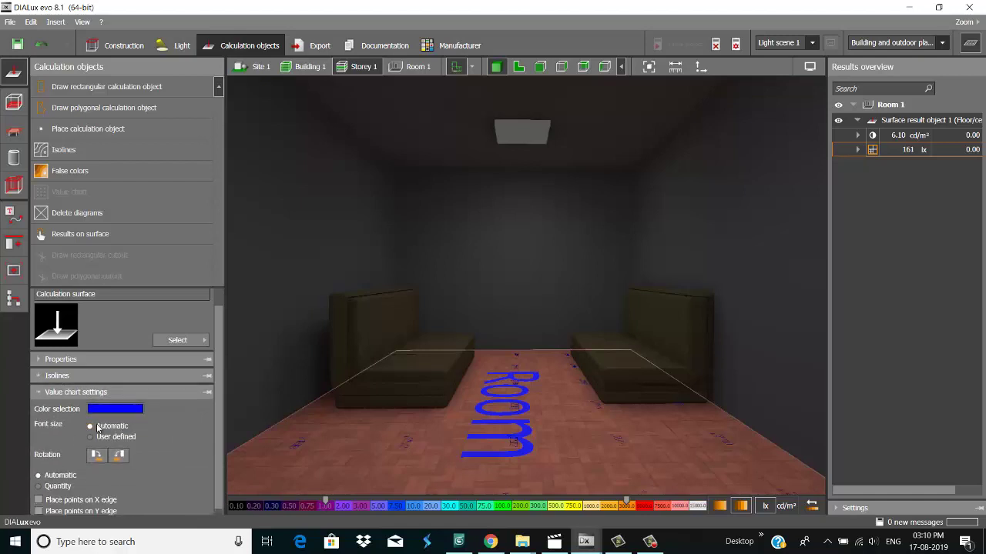
scroll(153, 408, up, 1)
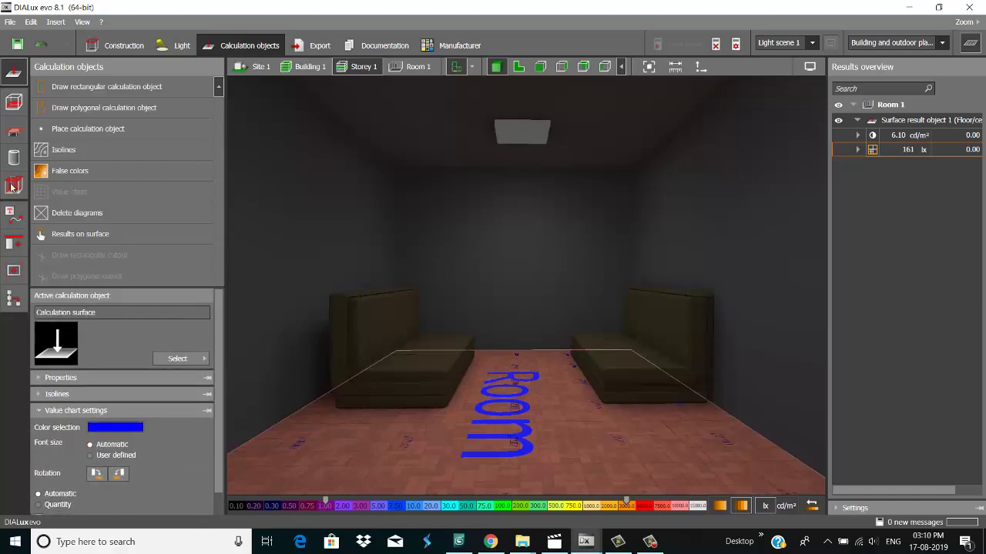
click(14, 103)
key(Escape)
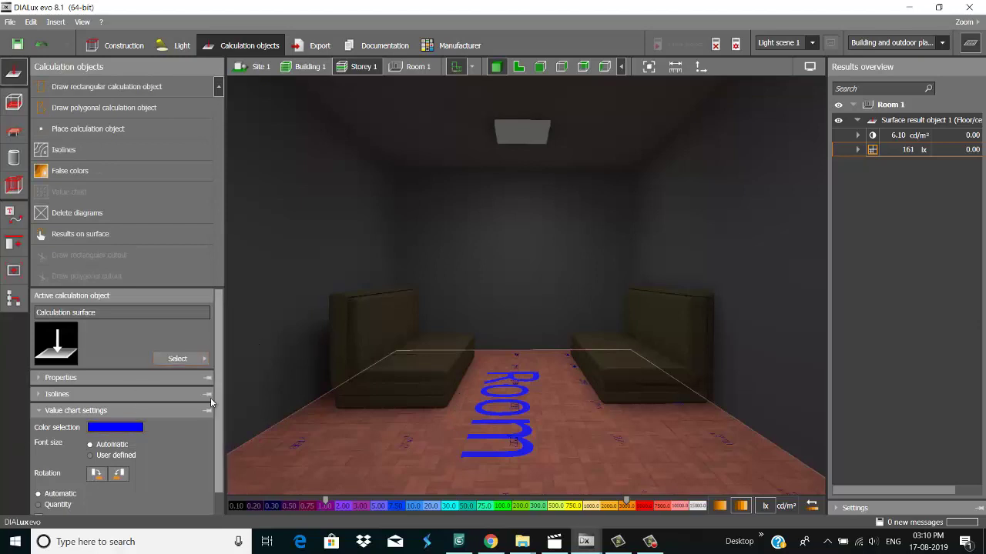
scroll(218, 485, down, 1)
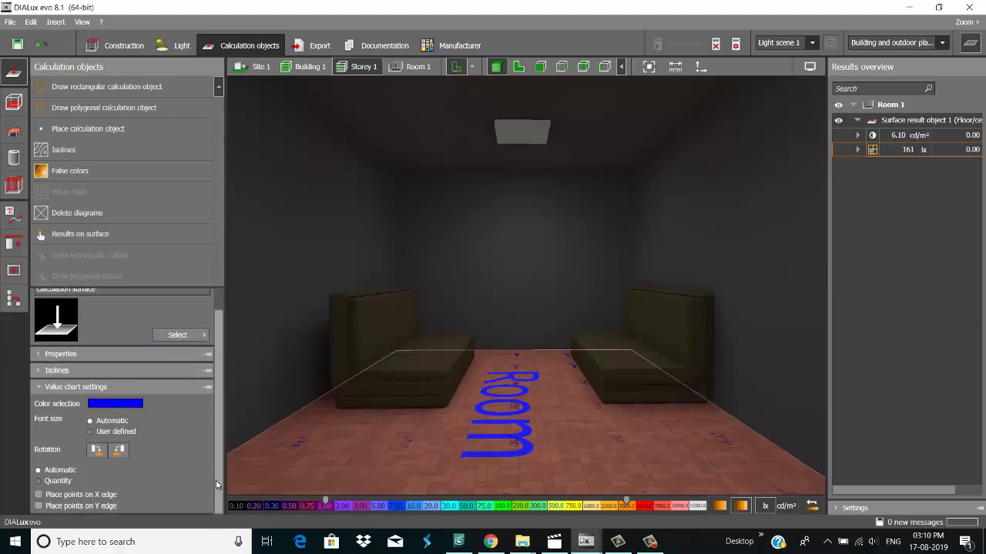
click(68, 372)
click(77, 359)
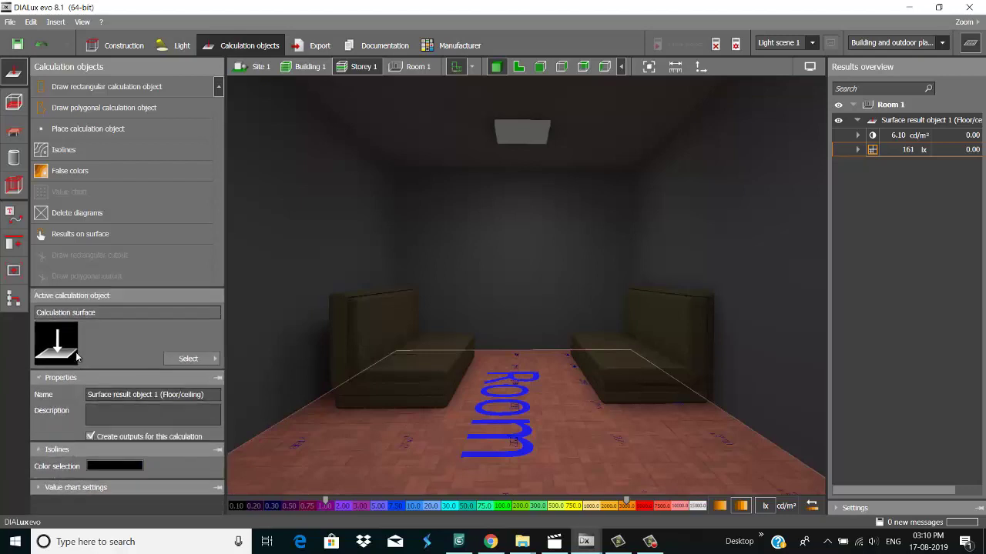
click(94, 481)
scroll(146, 432, down, 1)
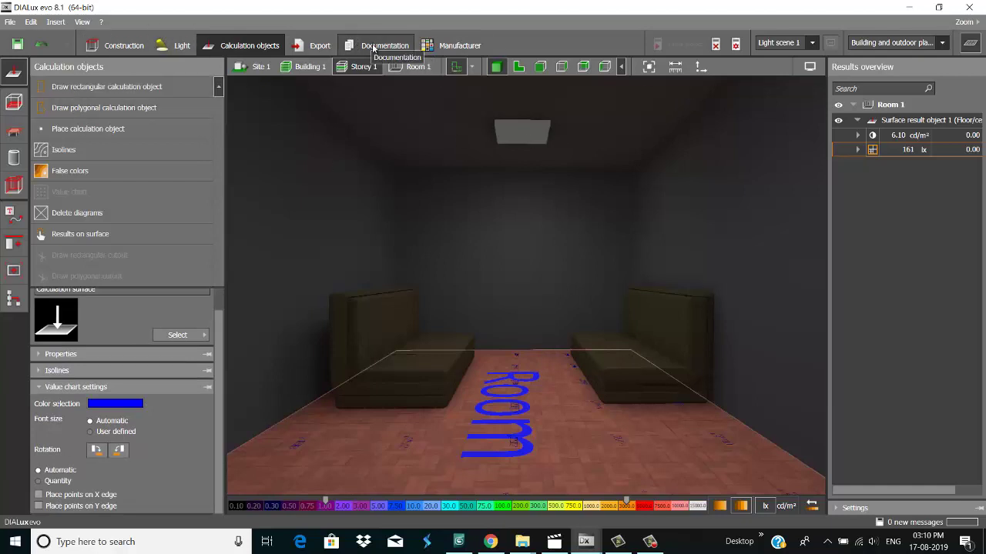
- Hide the results overview to enlarge the 3D view
click(971, 44)
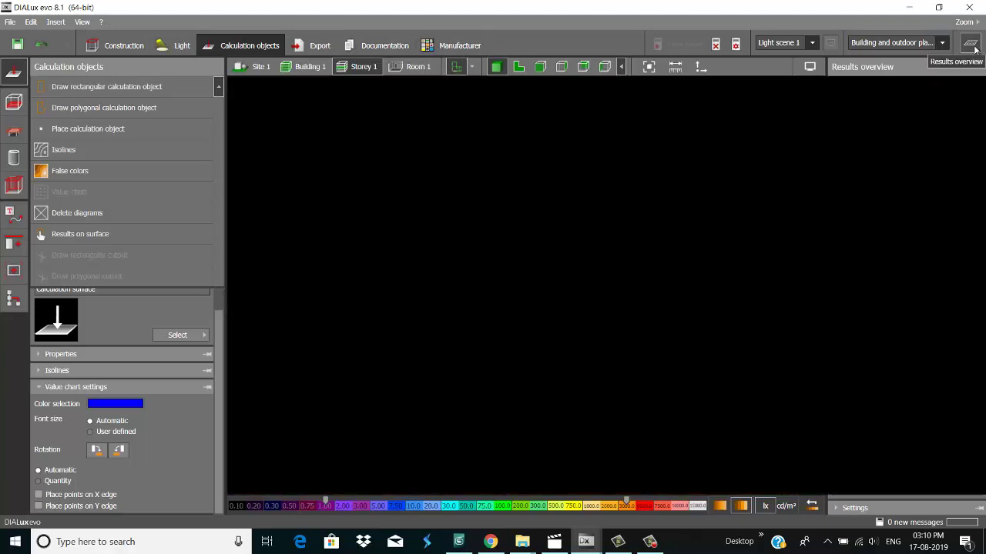
click(970, 47)
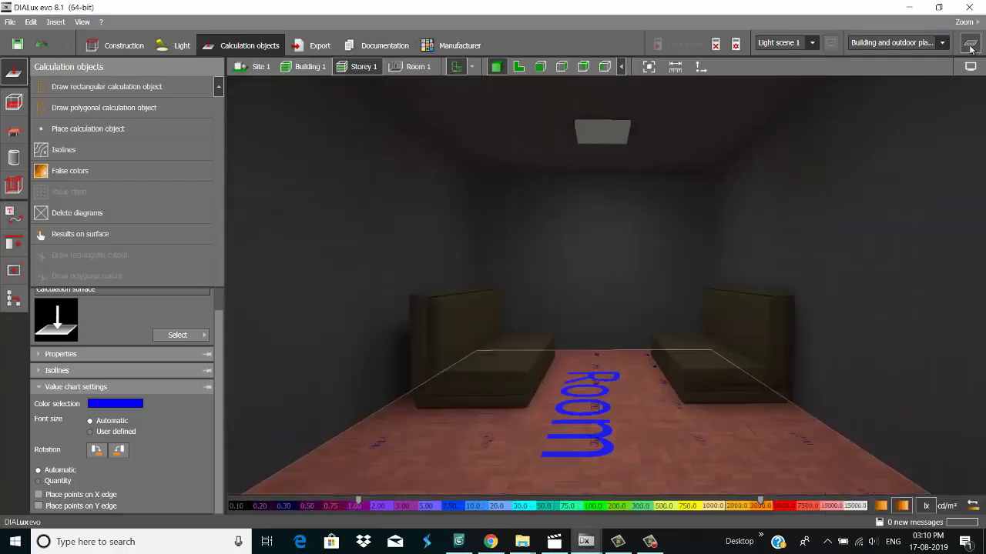
click(970, 44)
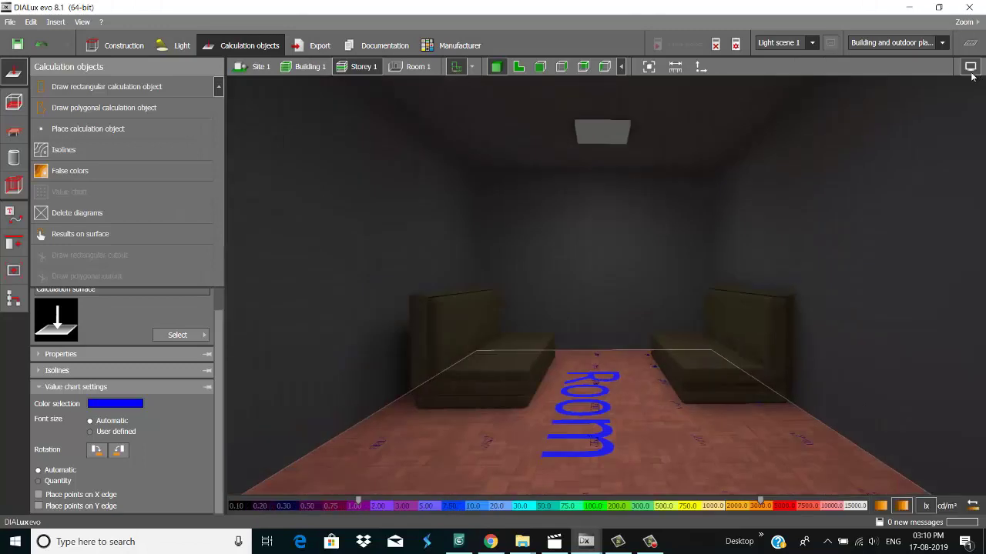
- Try the room view with the calculated light distribution switched off and restore it in the display options
click(970, 67)
click(927, 83)
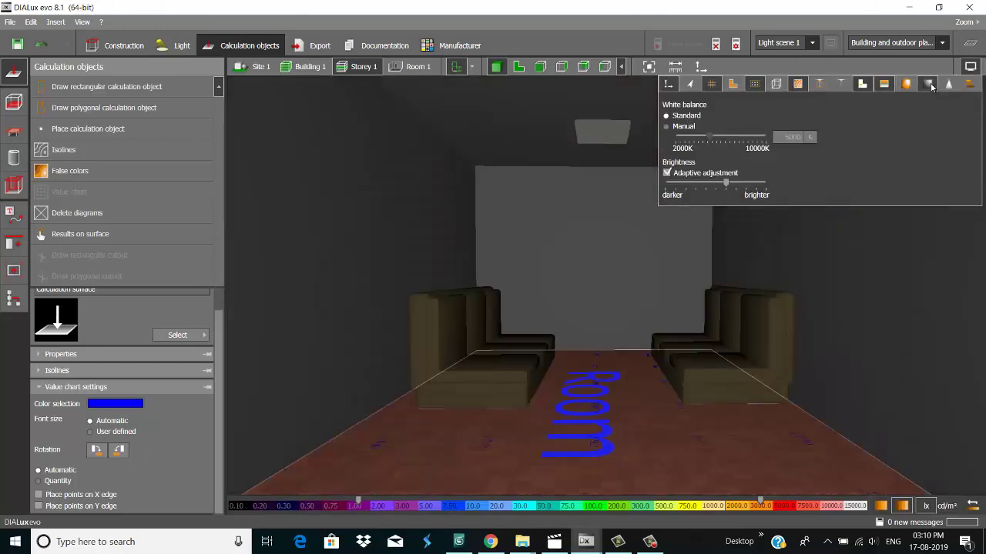
click(927, 84)
click(668, 308)
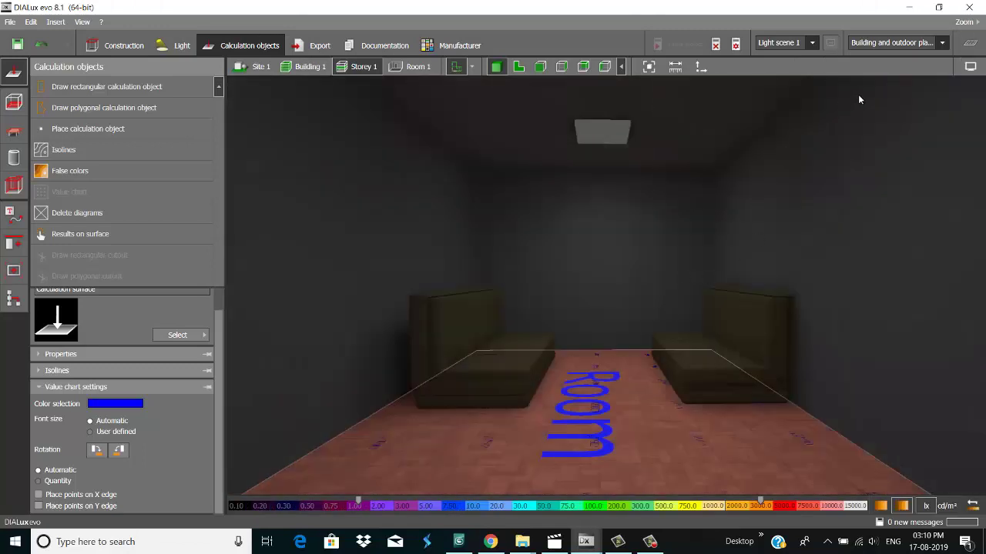
click(962, 73)
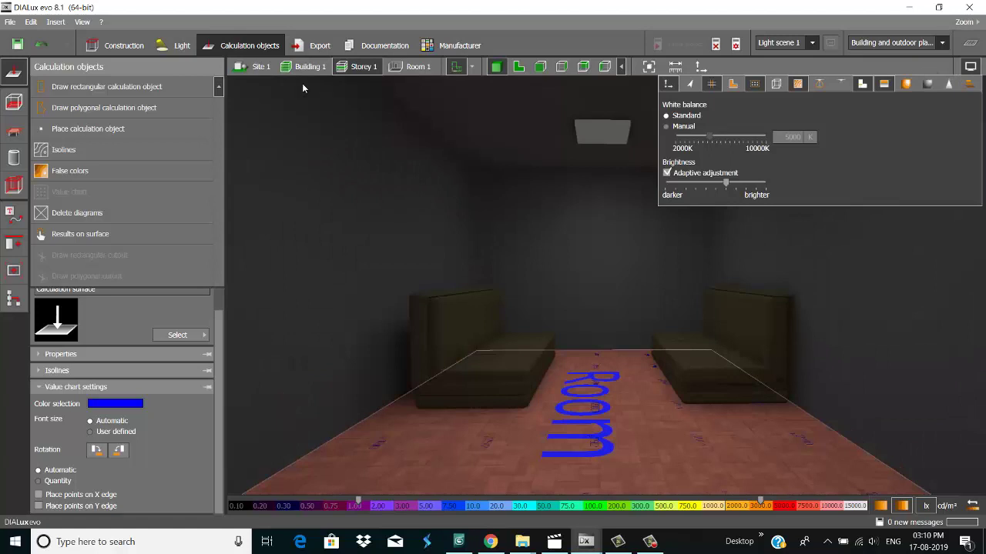
- Switch to light planning, preview the room in false colors and restore its normal rendering
click(174, 46)
click(970, 67)
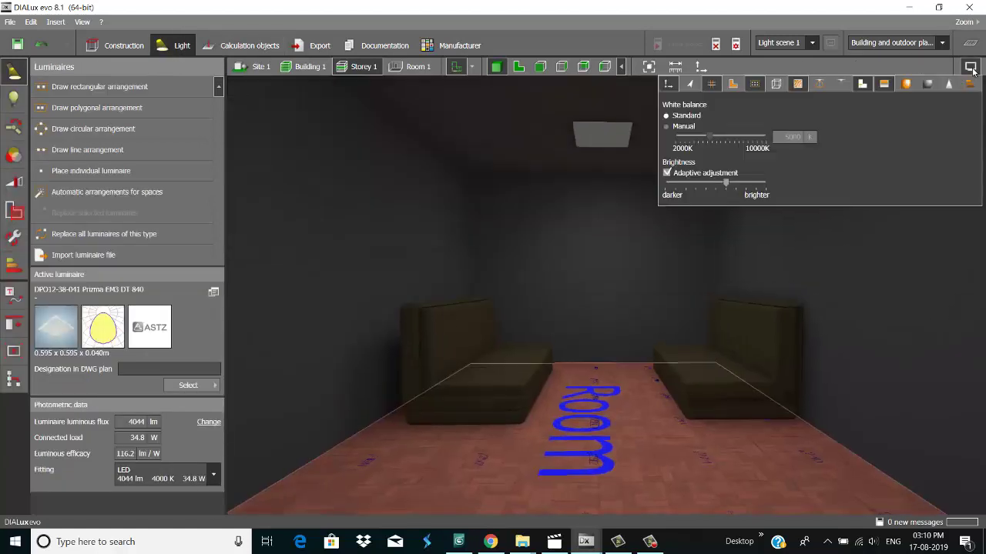
click(907, 85)
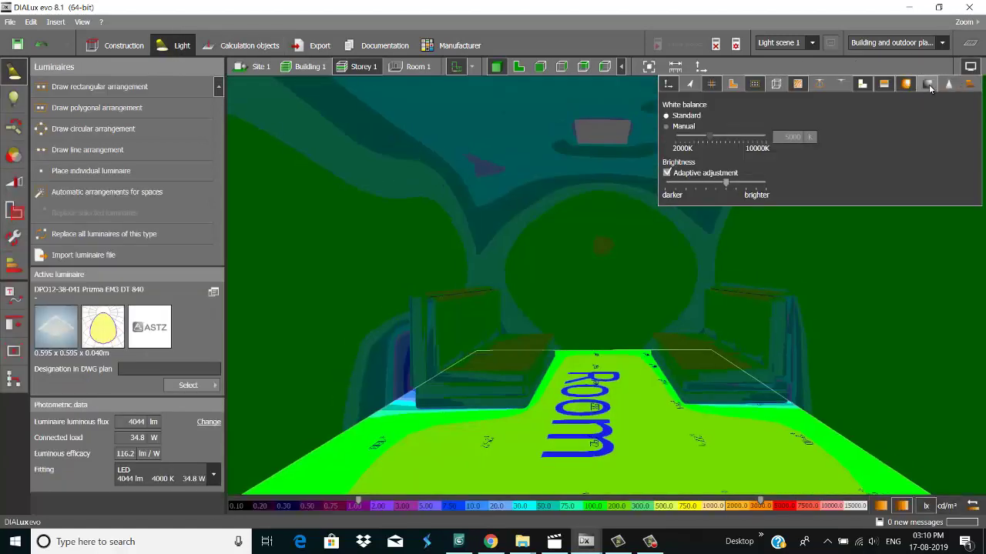
click(929, 85)
click(930, 86)
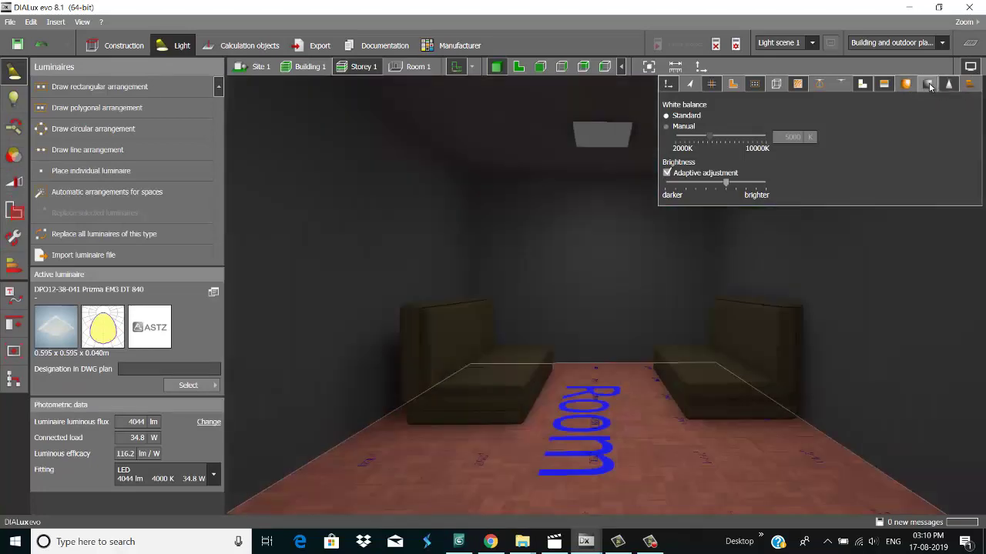
click(628, 278)
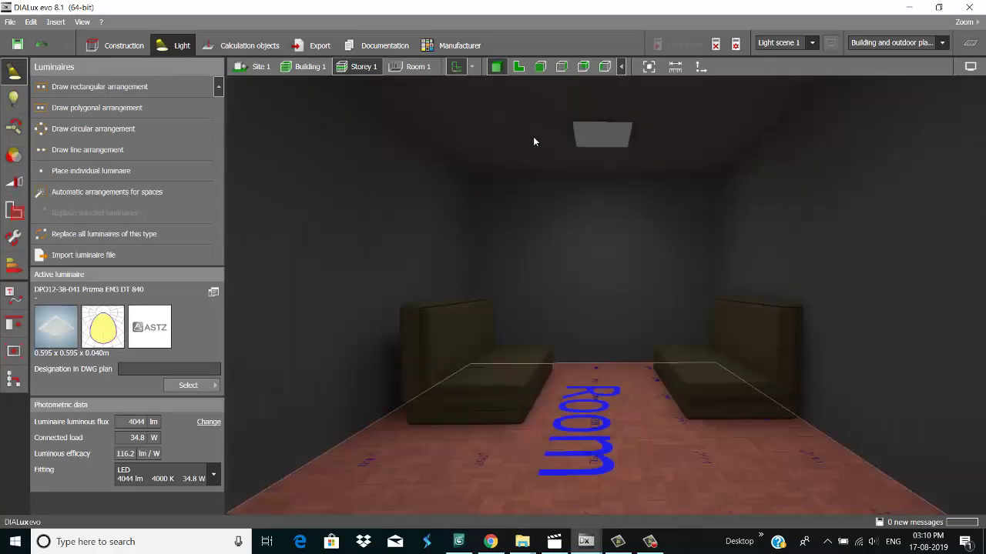
- Open Room 1 in 3D, frame its interior with both sofas and ceiling luminaires, and save this as a new view
click(518, 68)
scroll(551, 158, down, 2)
click(495, 67)
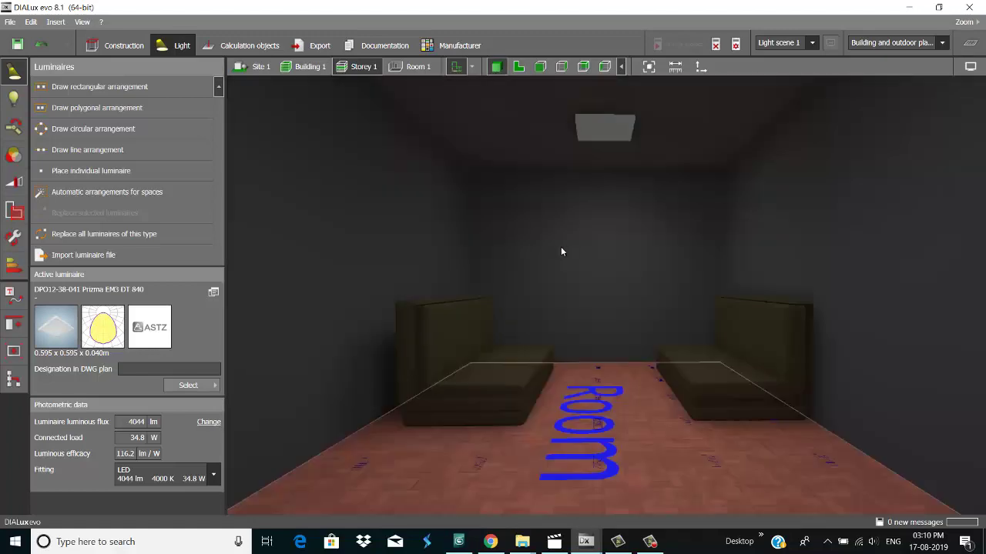
mouse_move(560, 246)
mouse_down()
mouse_move(584, 231)
mouse_move(519, 262)
mouse_move(566, 259)
mouse_move(575, 233)
mouse_up()
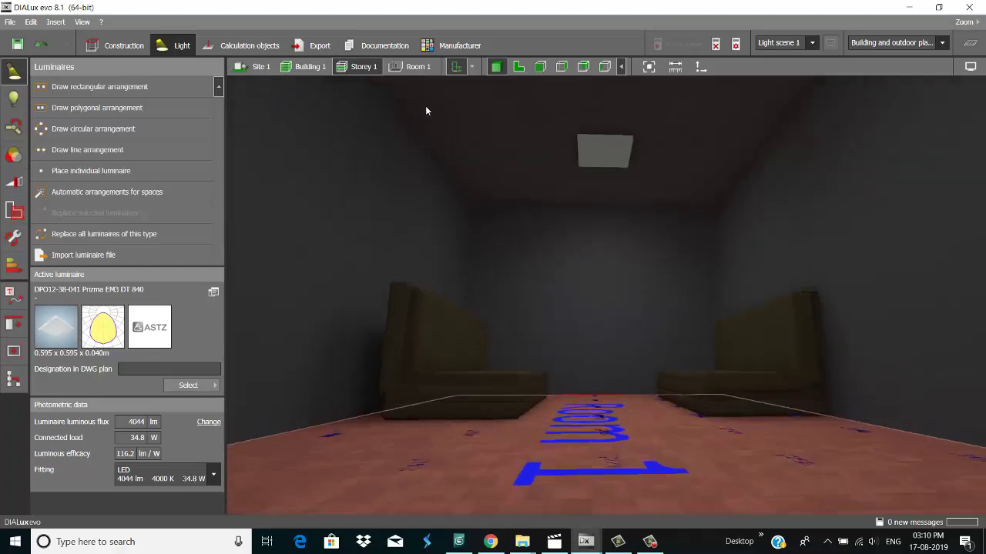
click(415, 70)
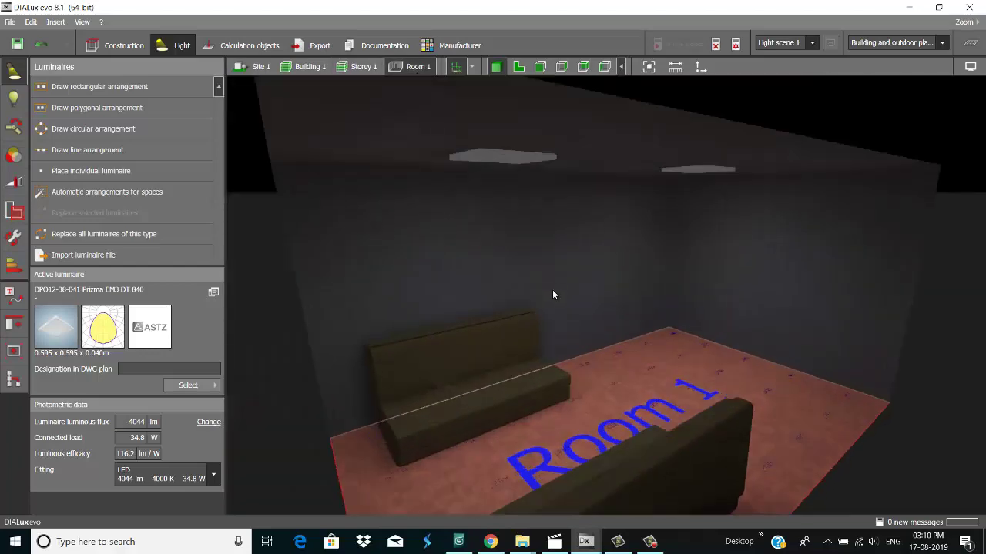
drag(552, 294, 590, 260)
click(607, 141)
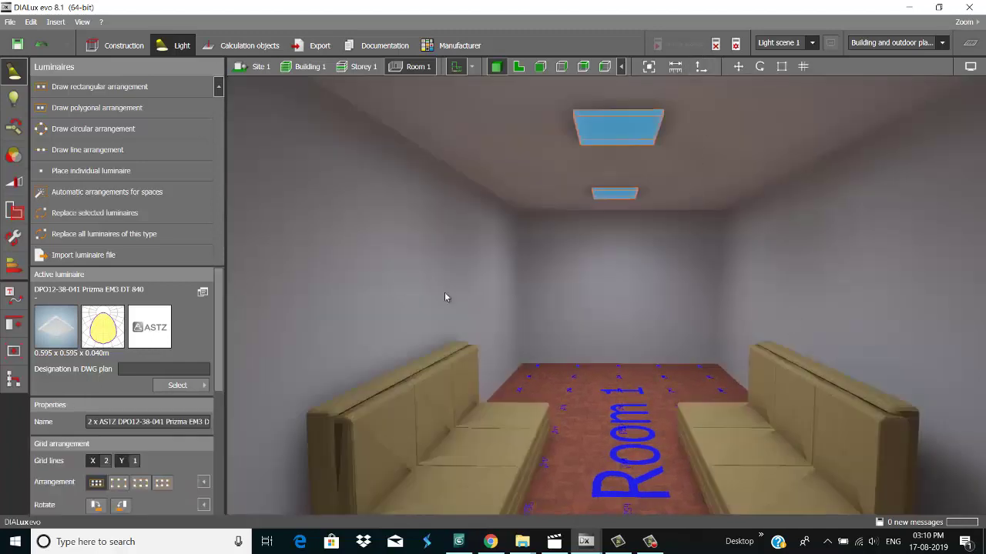
scroll(512, 309, down, 2)
drag(535, 306, 521, 301)
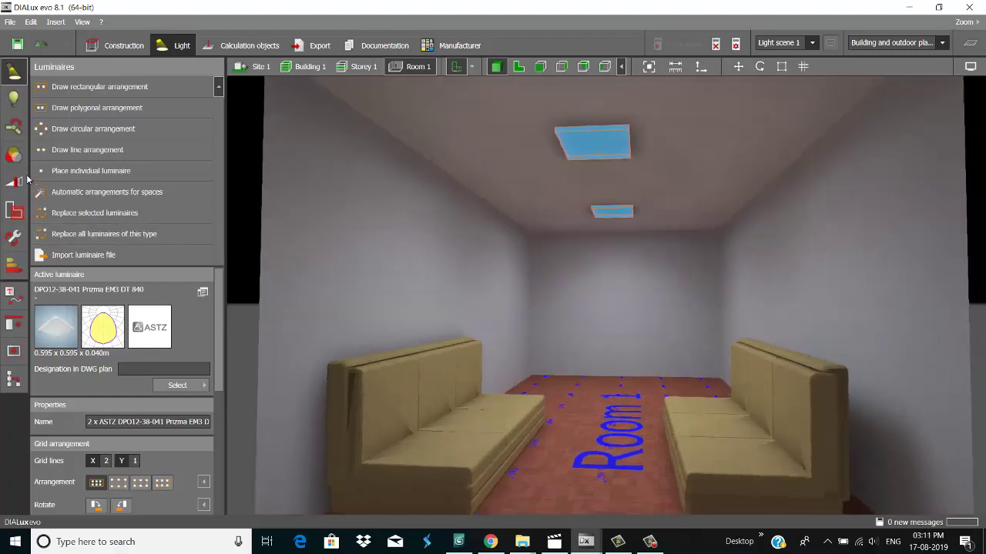
click(12, 353)
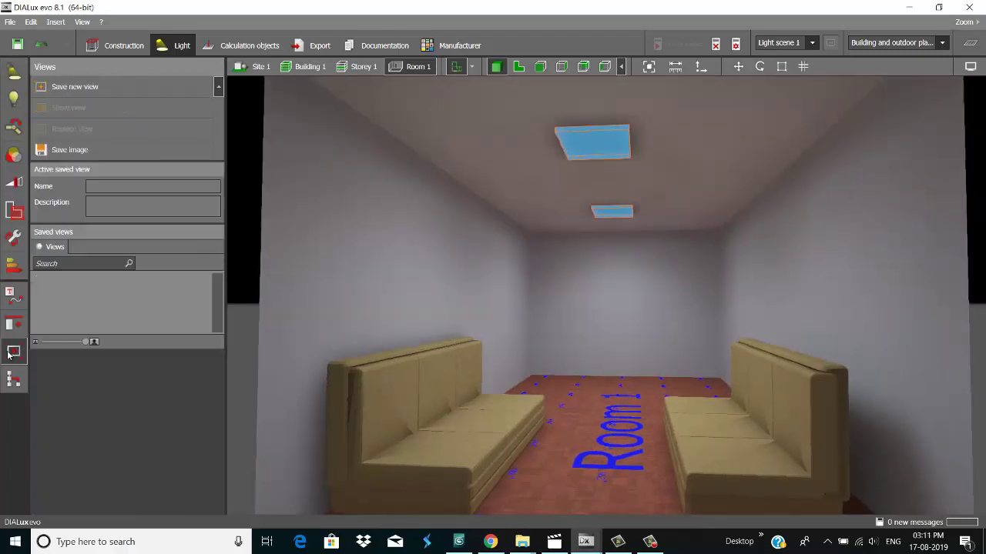
click(92, 87)
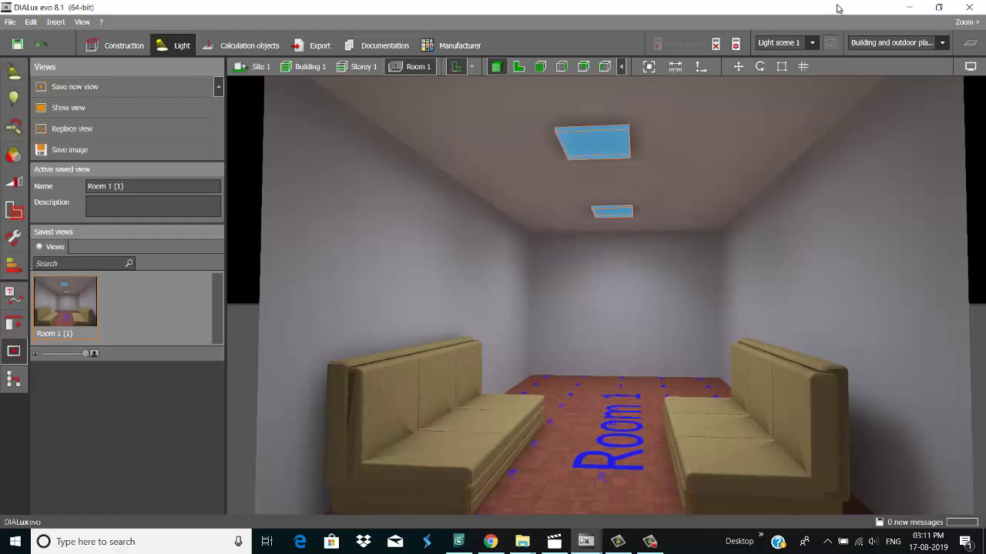
- Display Room 1 in false colors and save it as a second view
click(970, 66)
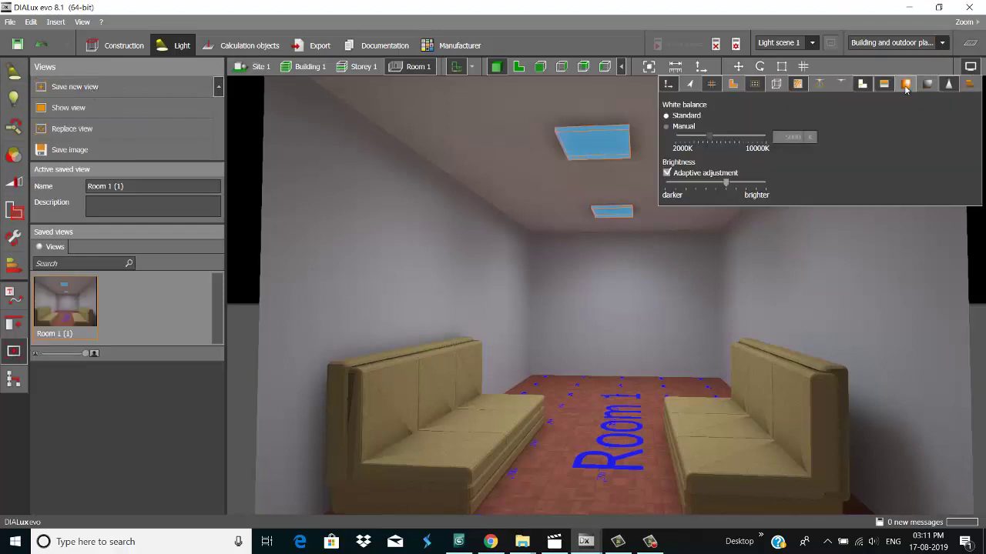
click(906, 84)
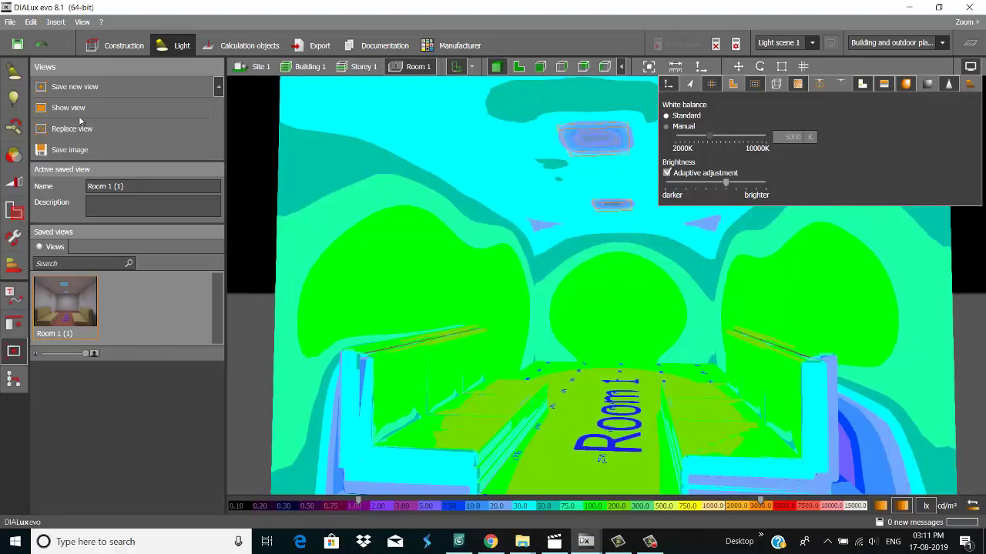
click(80, 90)
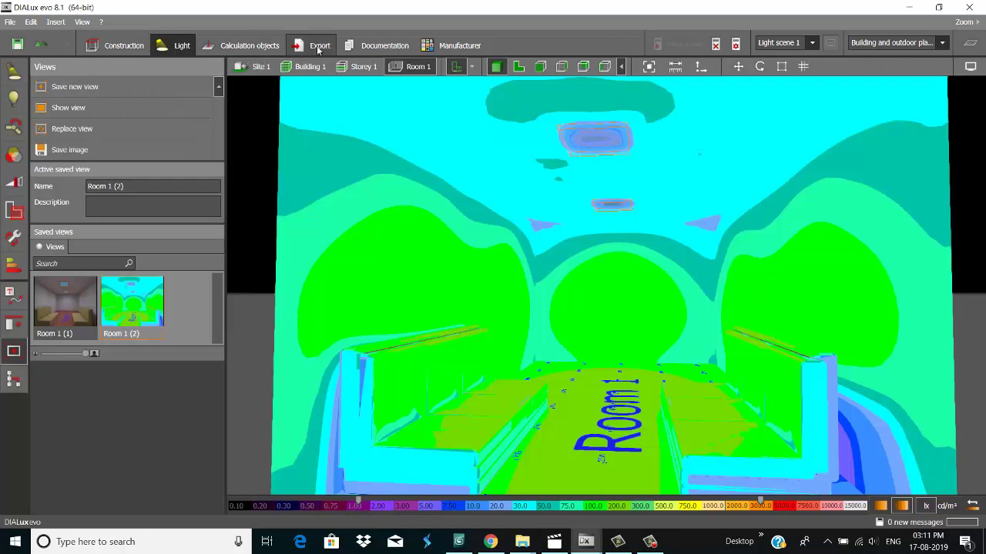
- Include the project's luminaire parts list and Views page in the documentation, and add the Room 1 (1) image to the Views page
click(385, 46)
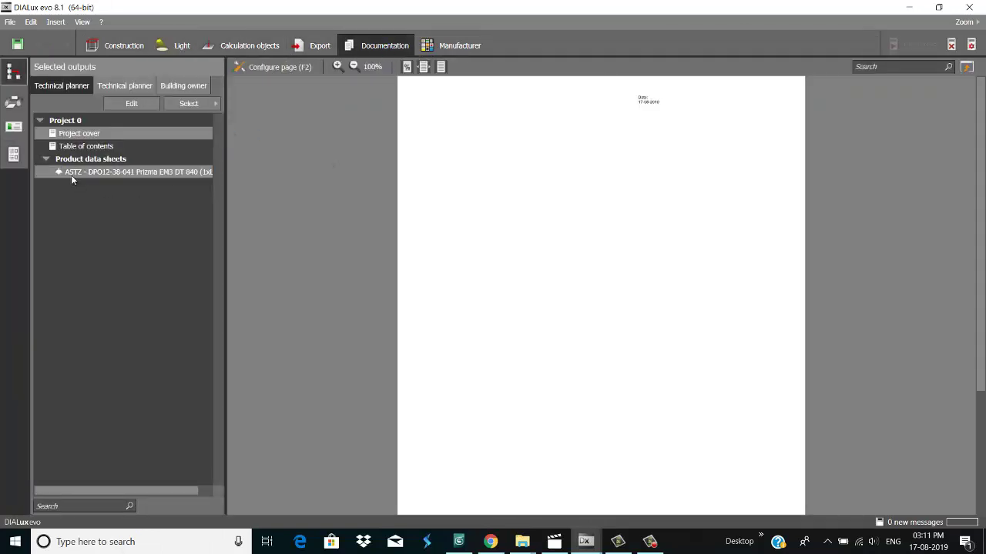
click(130, 103)
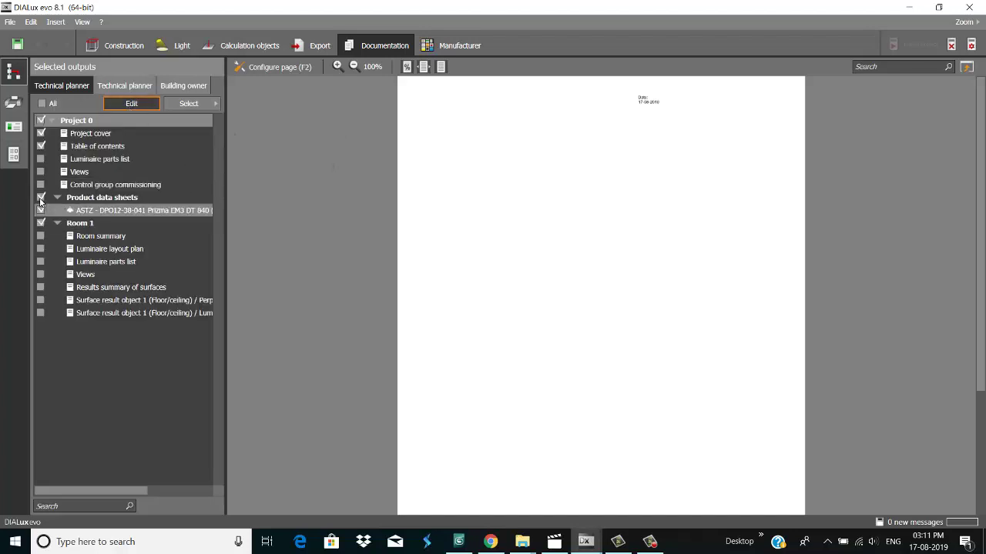
click(37, 158)
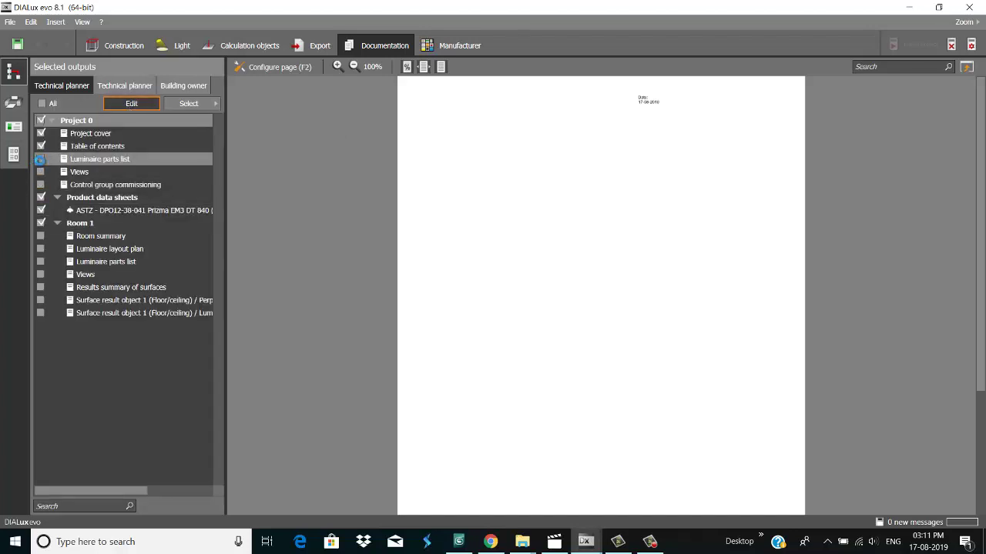
click(41, 171)
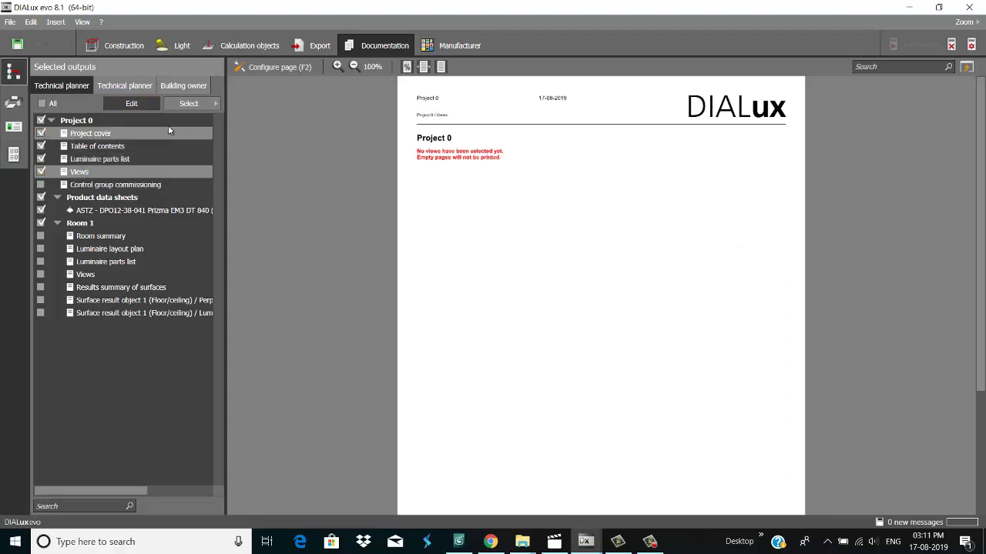
click(279, 67)
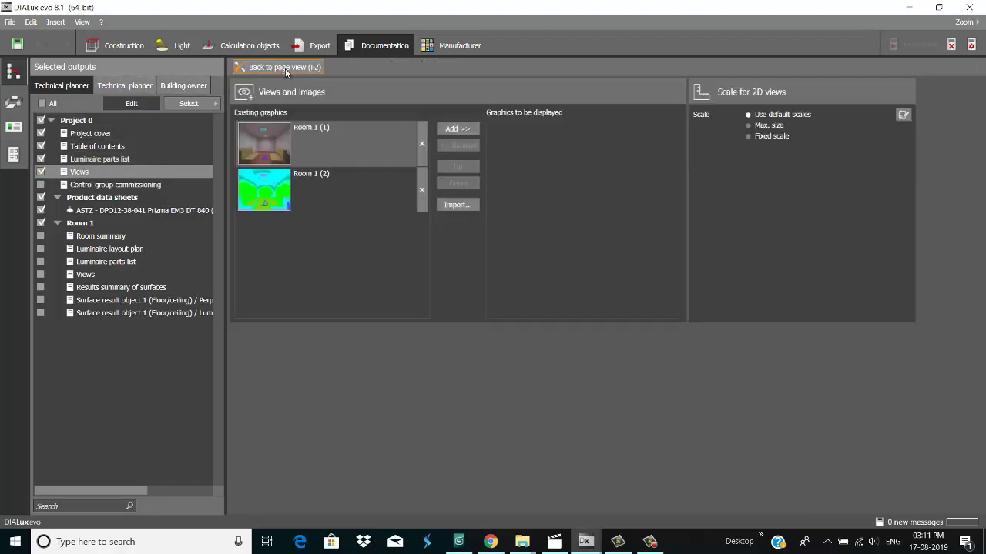
click(460, 128)
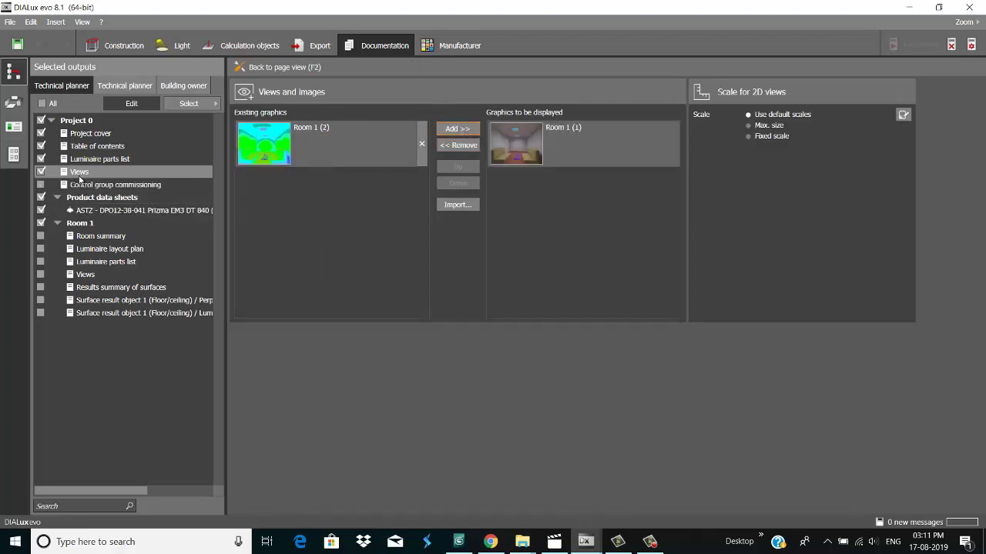
- Exclude the product data sheets from the documentation and include Room 1's room summary, luminaire layout plan and luminaire parts list
click(41, 197)
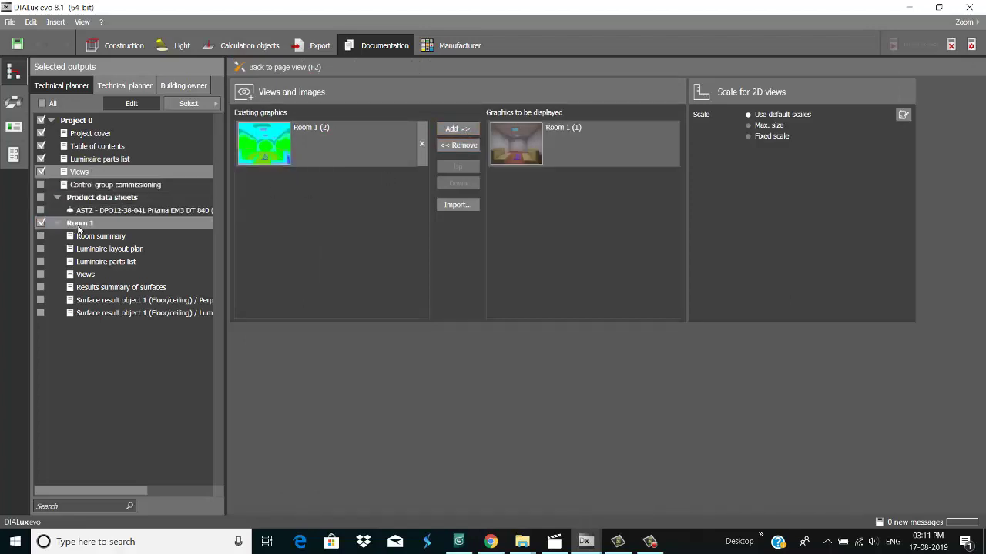
click(40, 235)
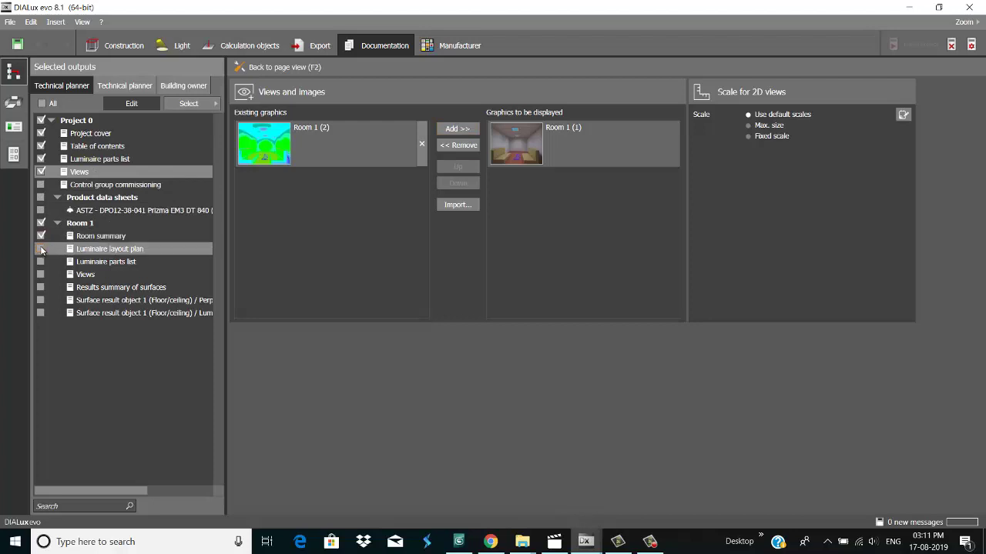
click(40, 249)
click(40, 262)
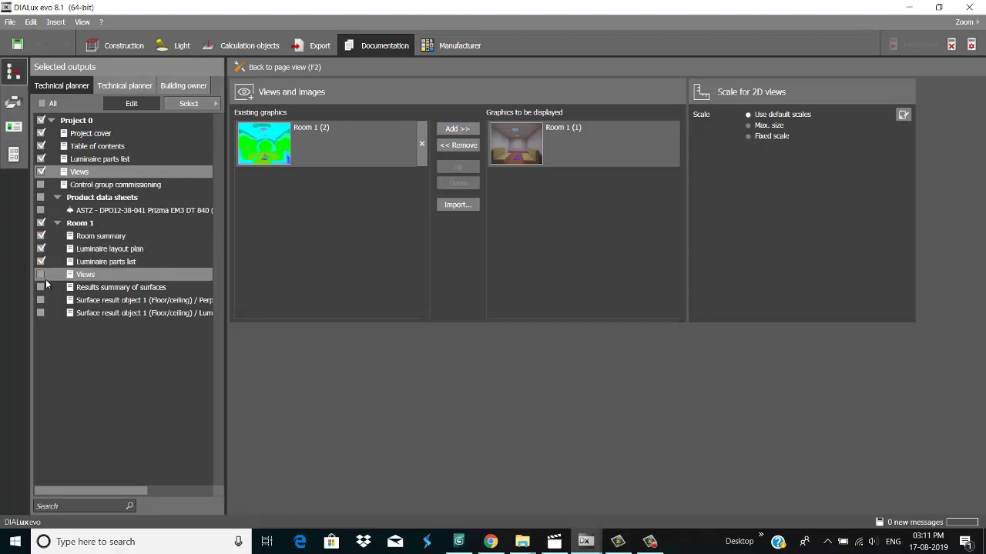
- Include Room 1's Views page in the documentation and add both the Room 1 (1) and Room 1 (2) images to it
click(41, 275)
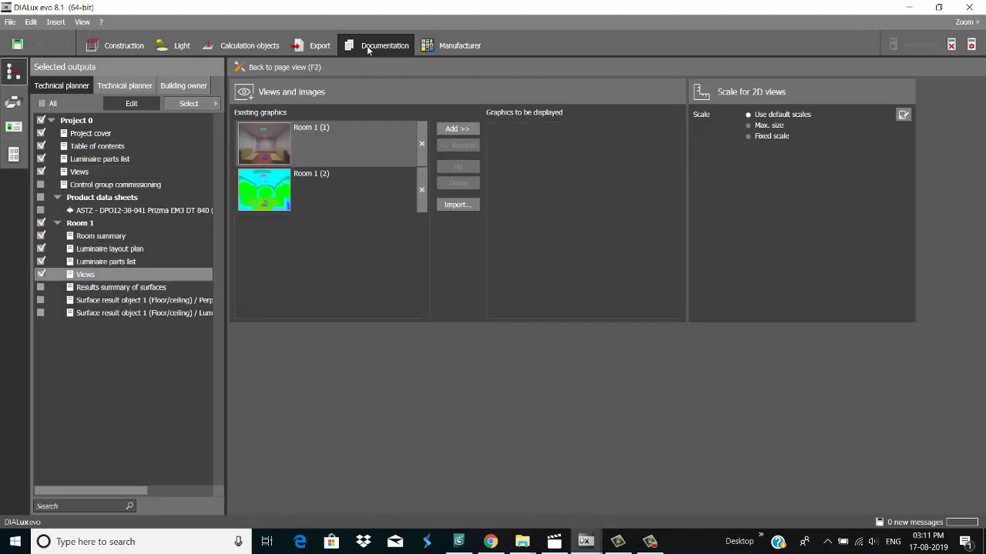
click(454, 128)
click(454, 128)
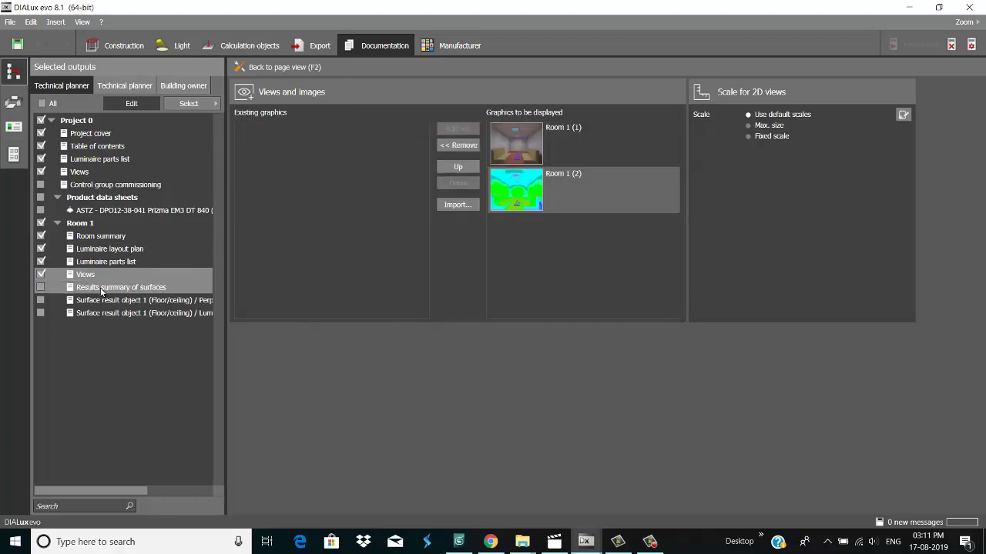
- Include Room 1's results summary of surfaces and both surface result object 1 pages, then return to page view and finish editing the outputs
click(40, 288)
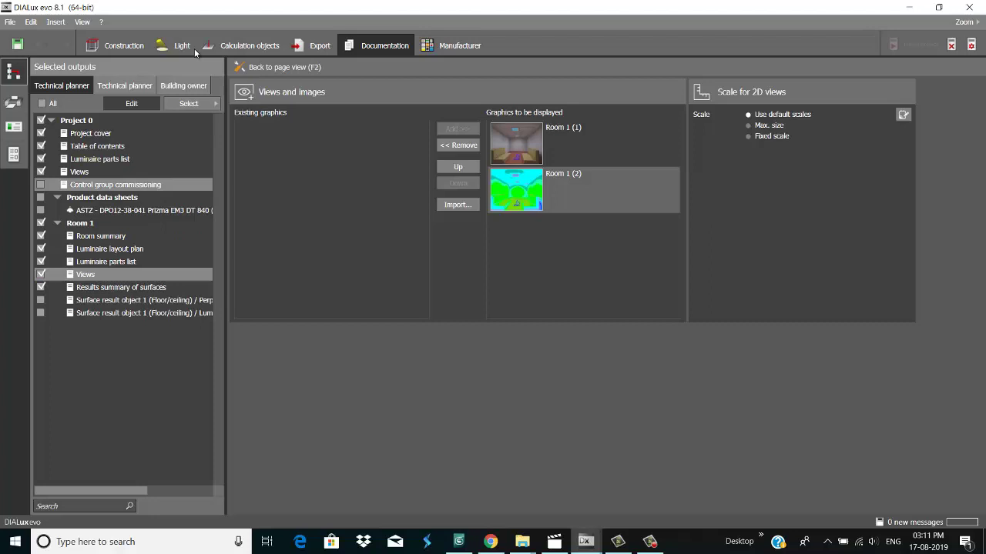
click(264, 68)
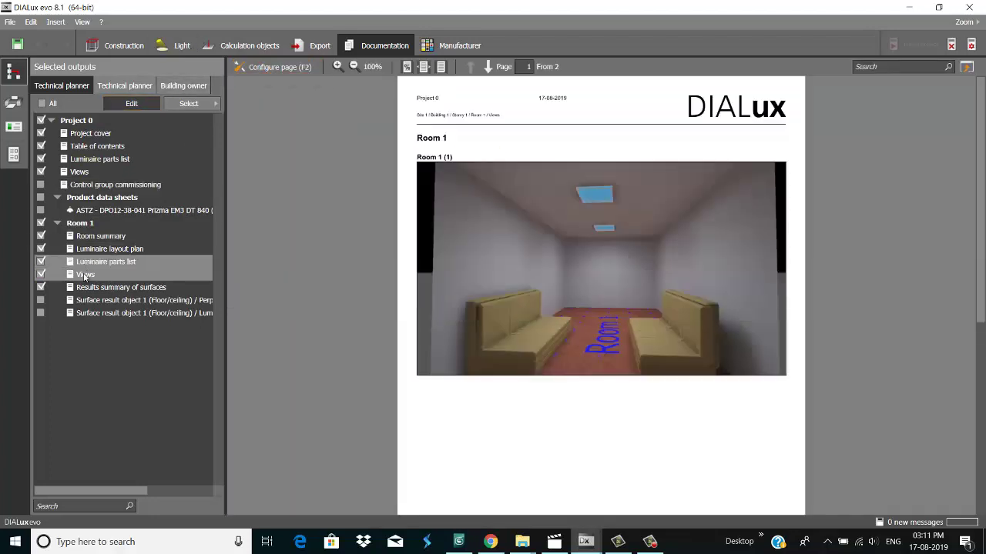
click(41, 301)
click(41, 313)
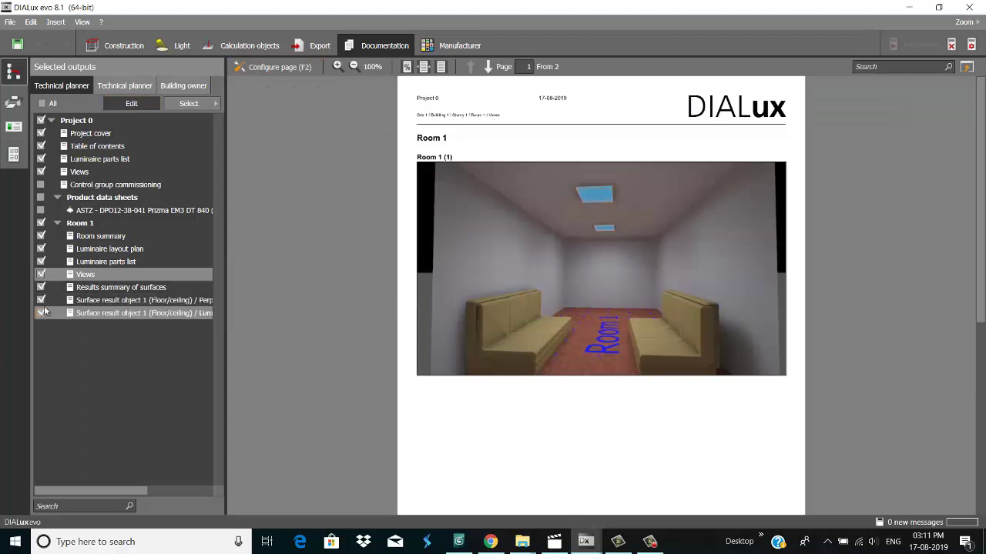
click(132, 103)
- Review Room 1's documentation pages from the room summary through the views and surface results to the perpendicular illuminance value grid
click(81, 198)
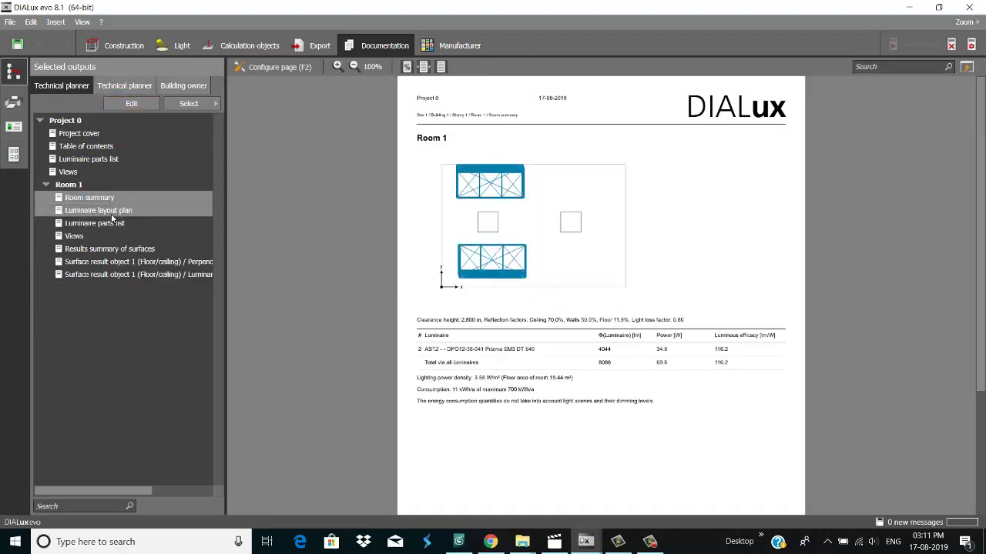
click(112, 216)
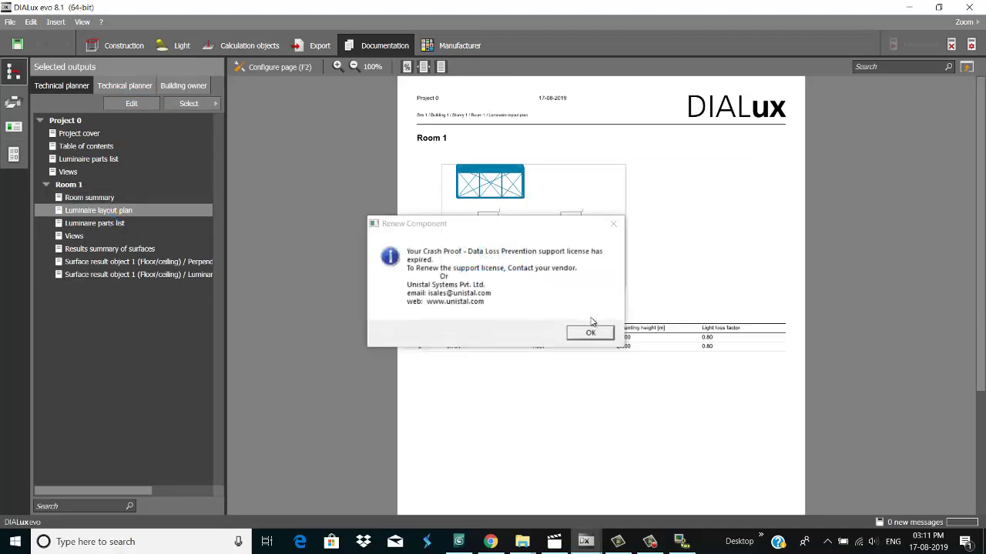
click(106, 224)
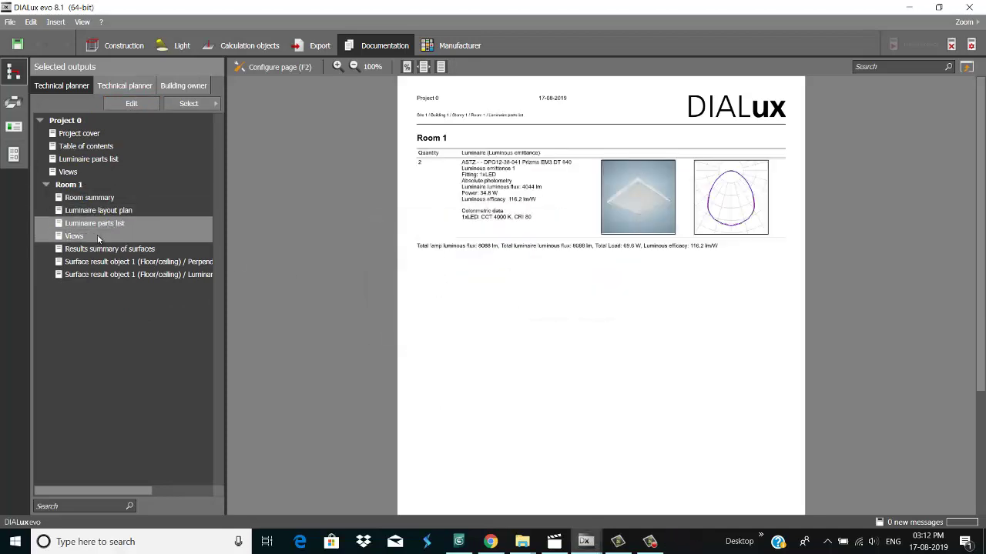
click(77, 236)
scroll(588, 308, down, 5)
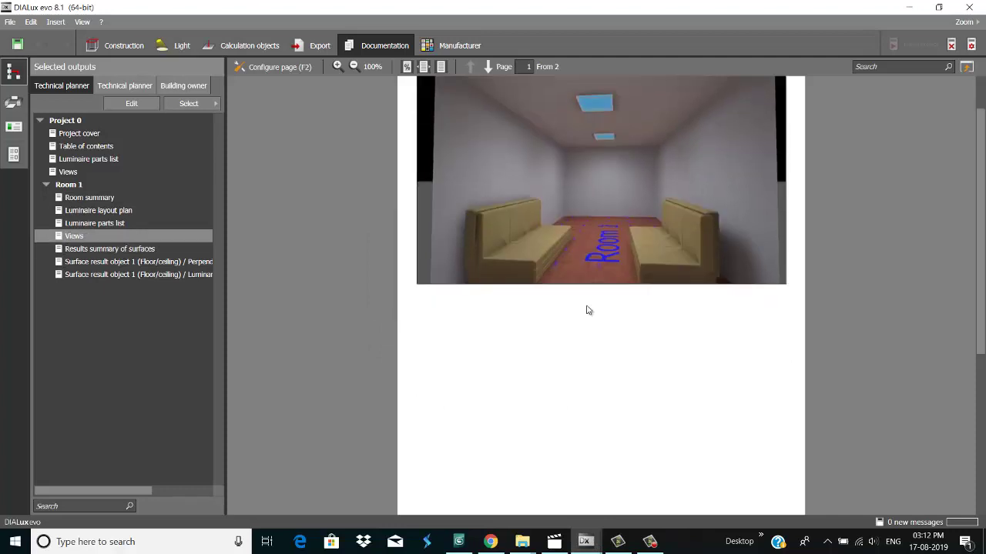
click(78, 249)
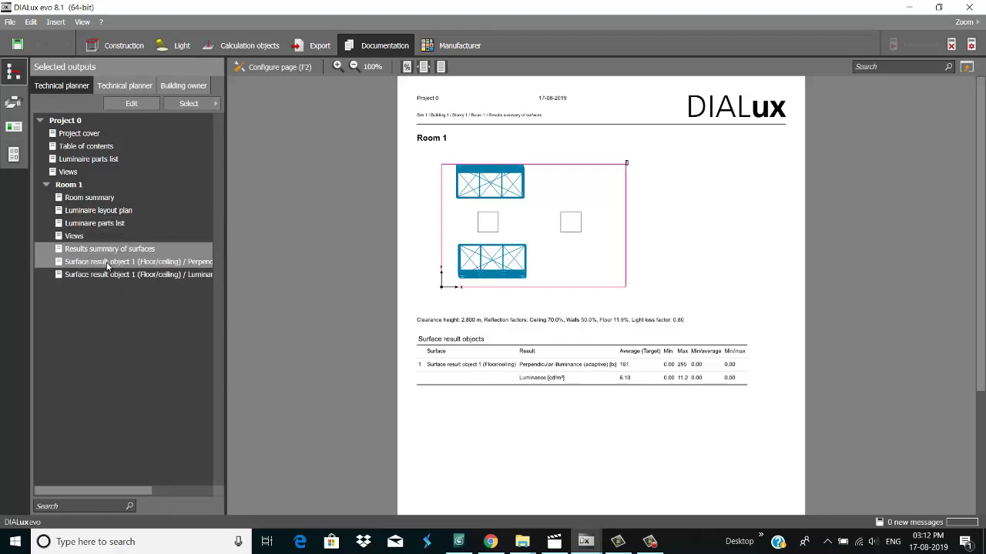
scroll(564, 328, down, 3)
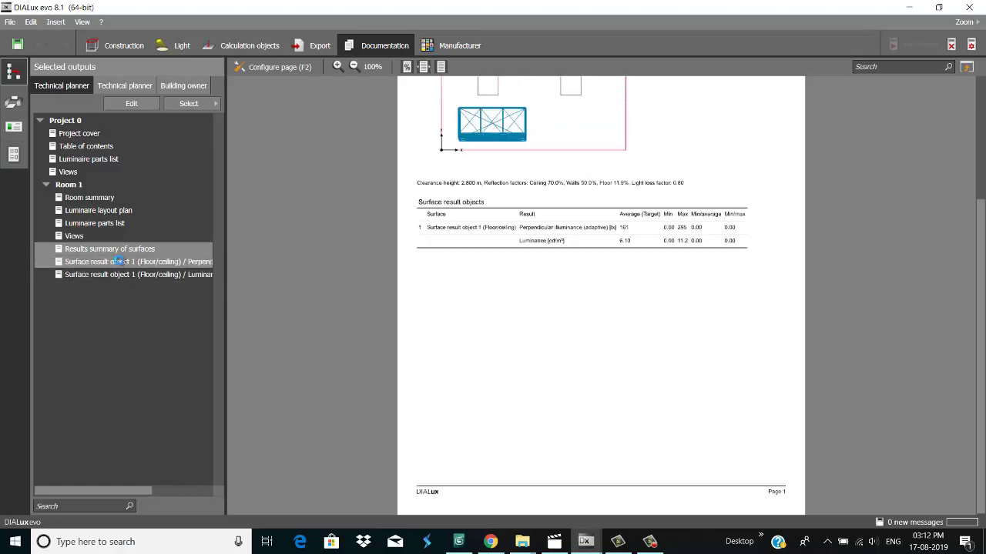
scroll(465, 286, down, 10)
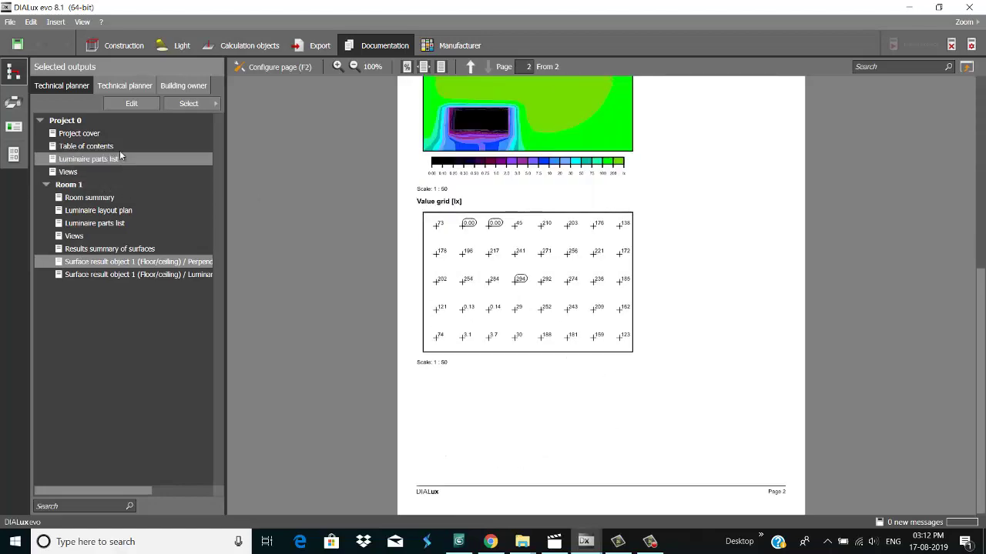
- Open the print settings and determine the page count of the complete documentation
click(10, 103)
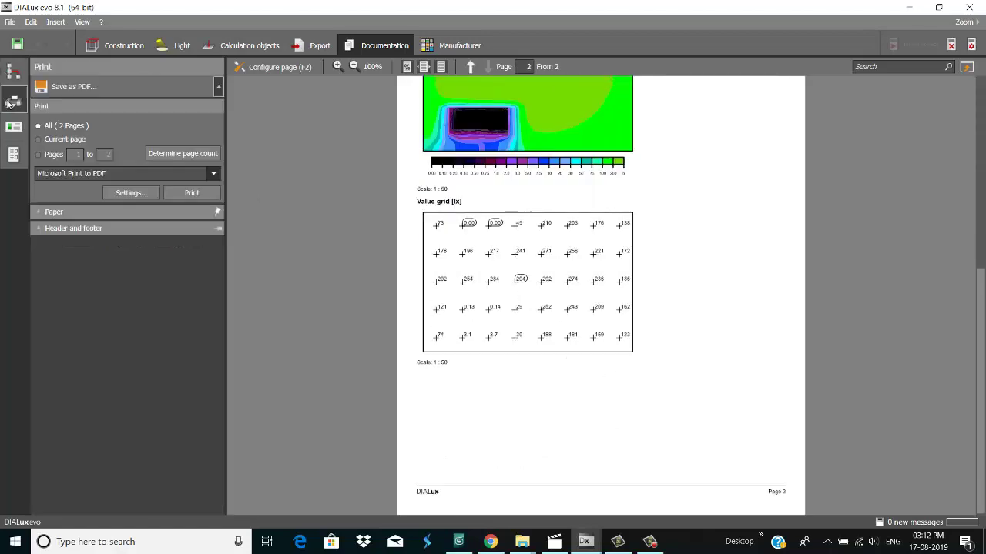
click(181, 154)
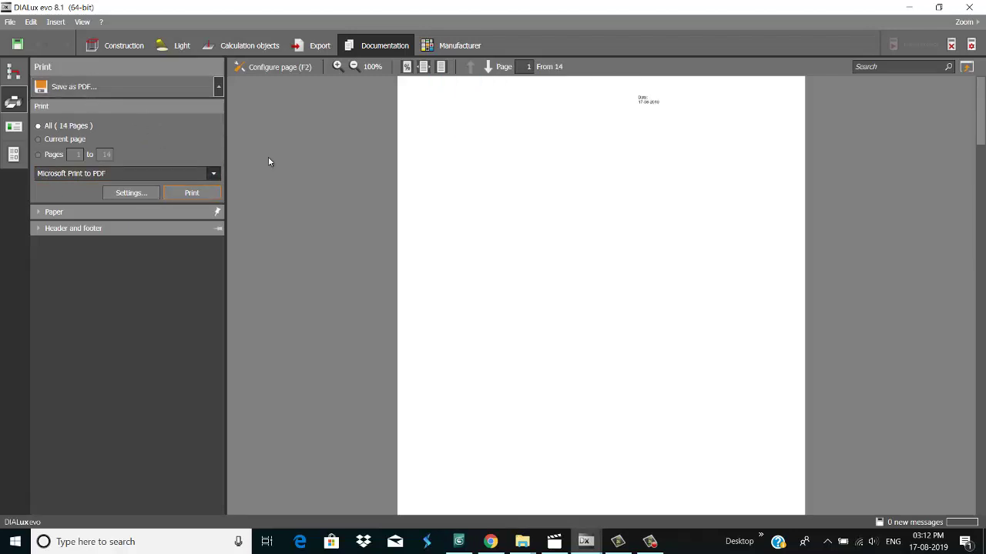
click(650, 541)
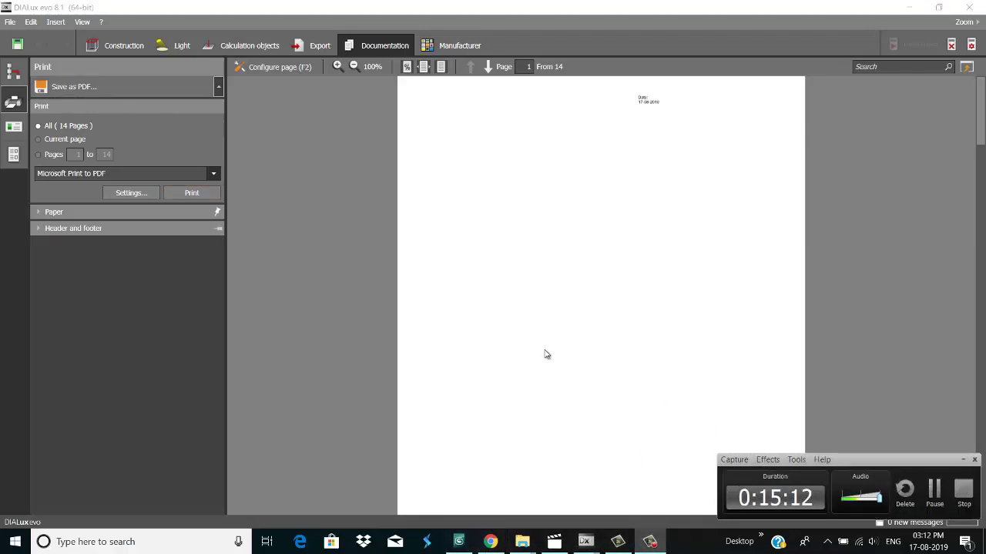